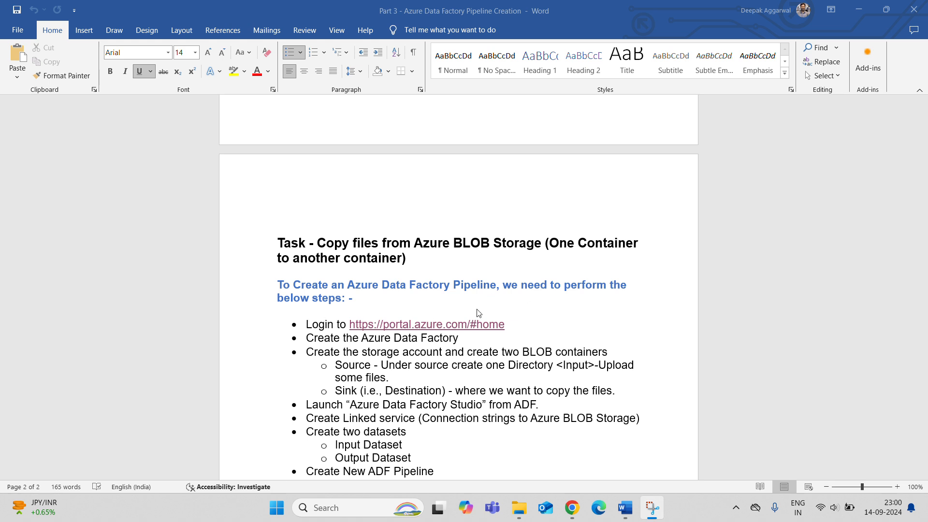
- Follow the portal.azure.com link in the Word steps document, then return to the Create Data Factory step
left_click(423, 327)
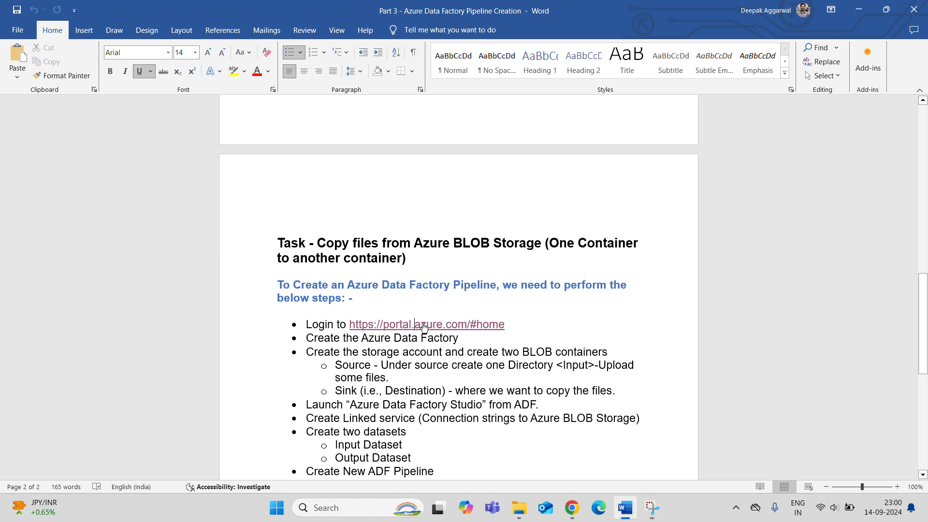
left_click(424, 326, "ctrl")
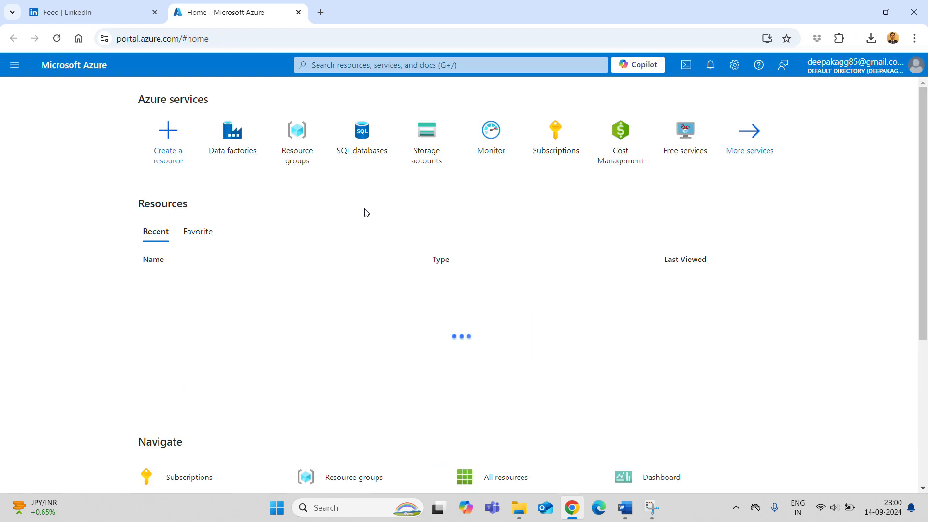
key("alt+Tab")
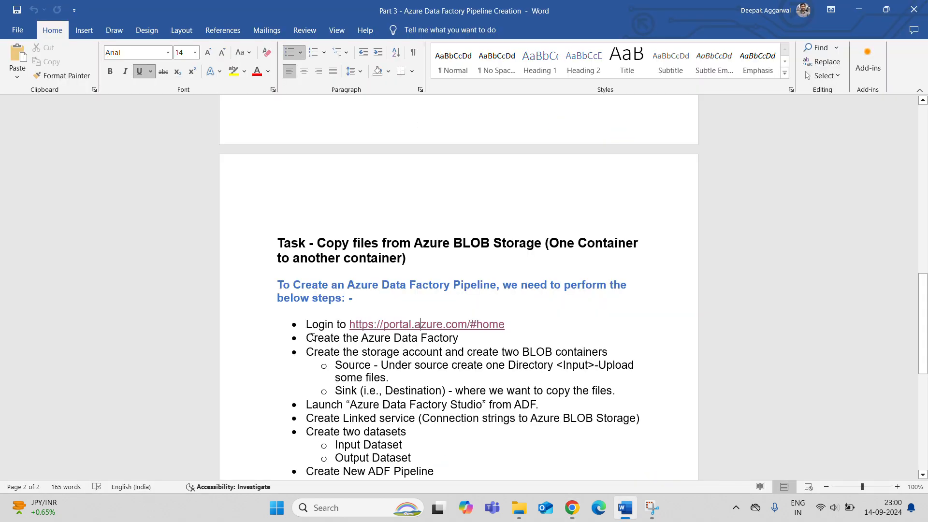
left_click_drag(307, 338, 468, 349)
- From Azure Home, open Data factories and start creating a new data factory
key("alt+Tab")
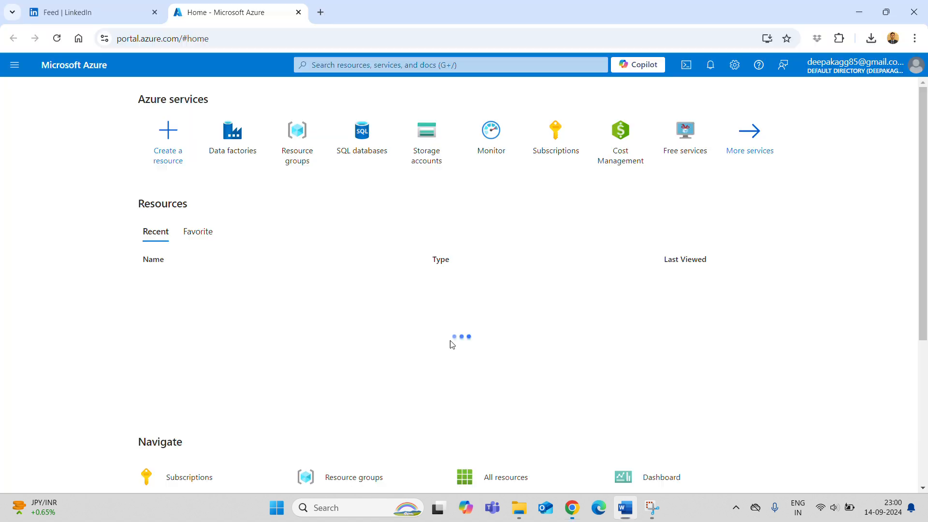
left_click(239, 151)
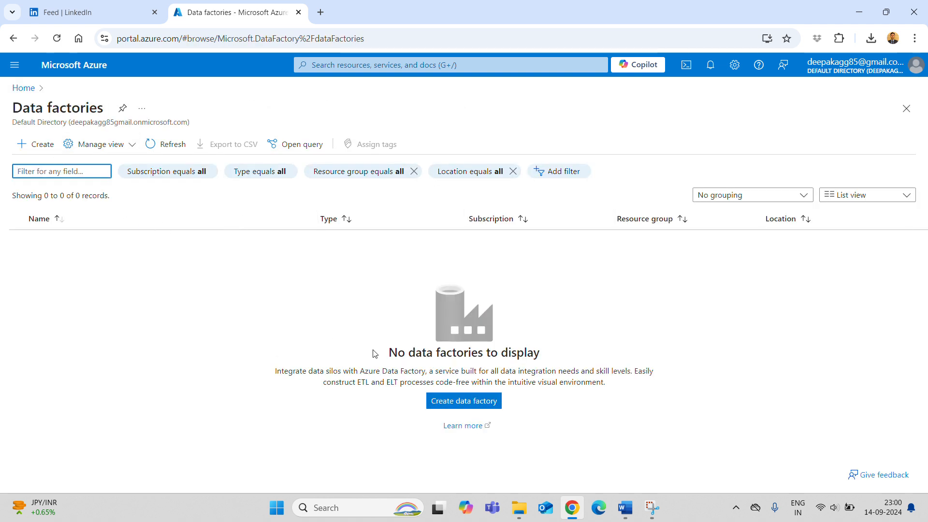
left_click(447, 408)
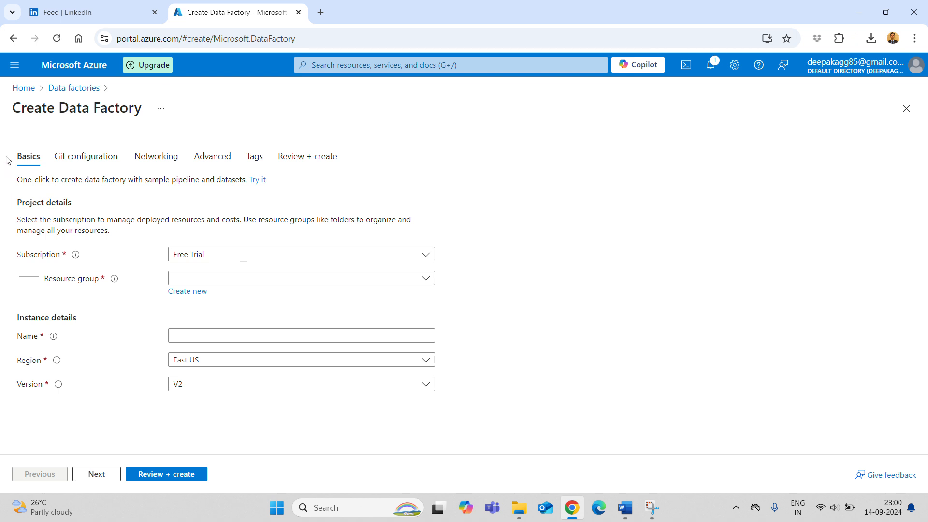
left_click_drag(12, 103, 177, 118)
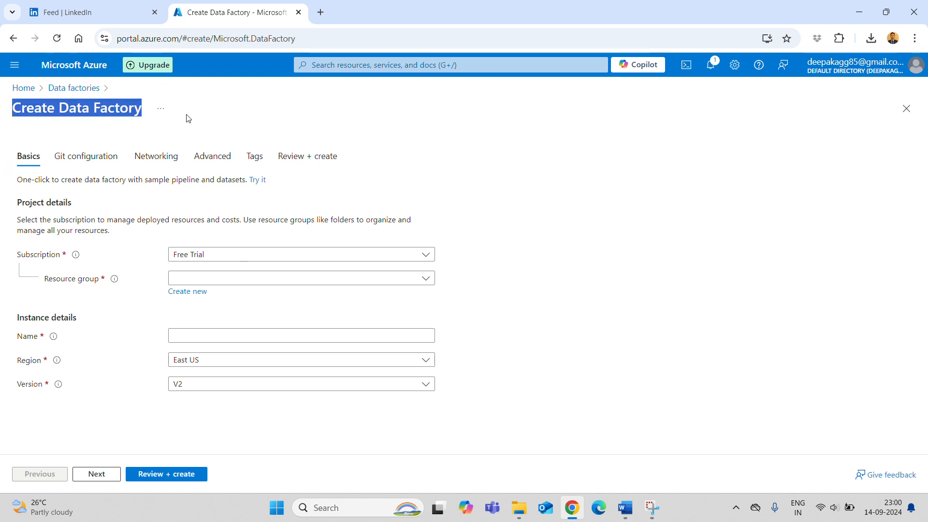
left_click(544, 226)
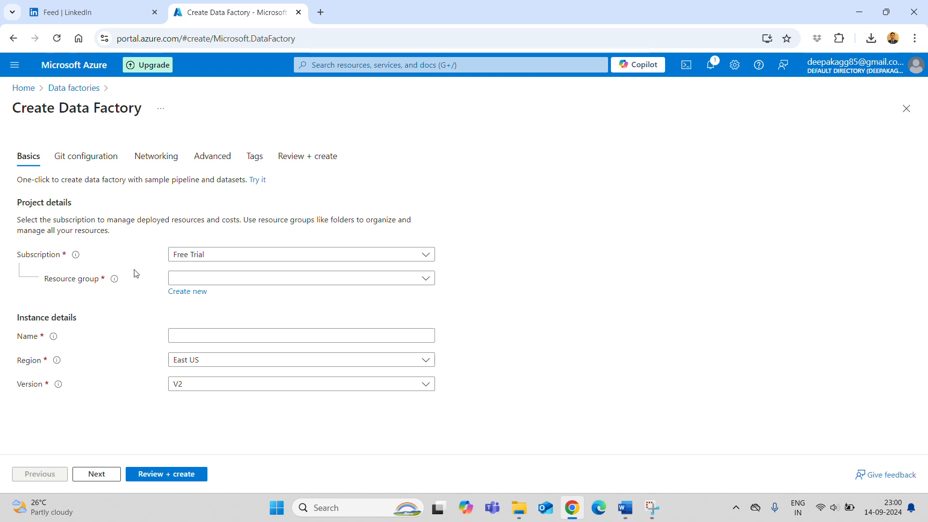
left_click(216, 261)
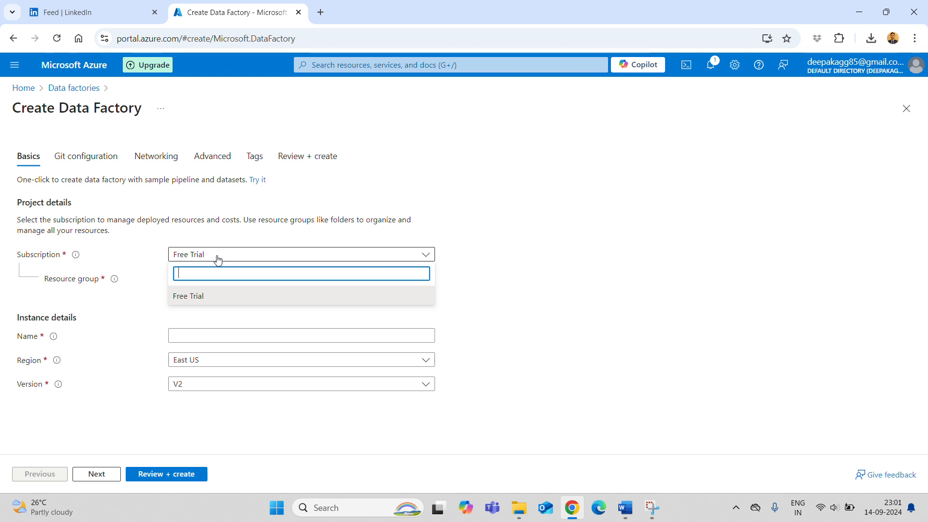
left_click(545, 257)
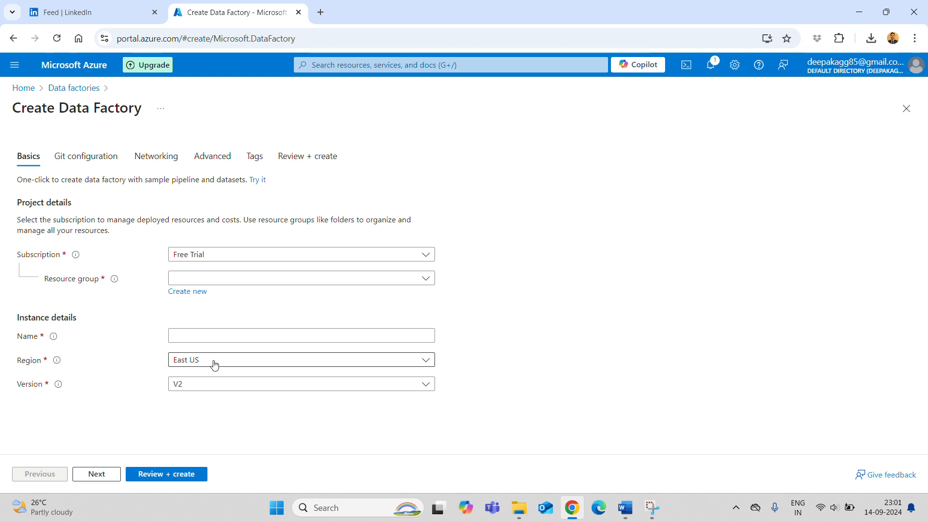
left_click(199, 279)
left_click(199, 279)
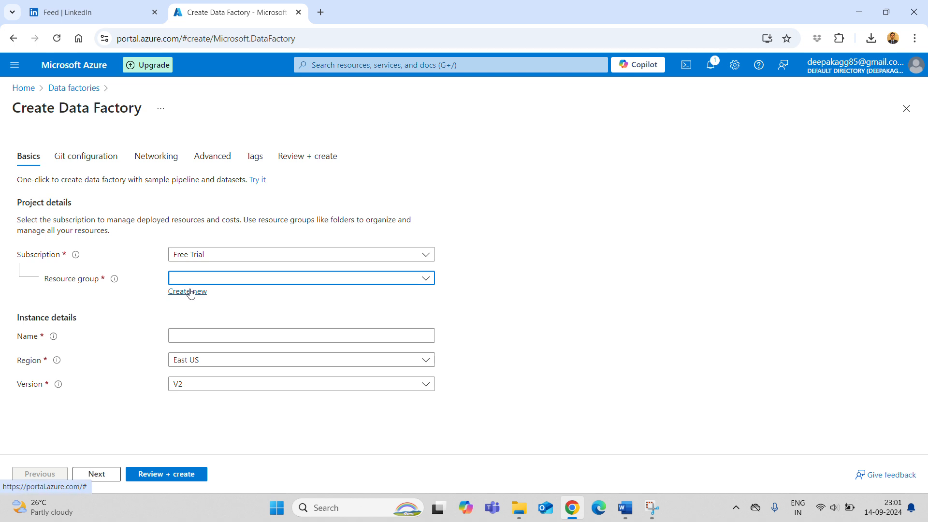
left_click(190, 292)
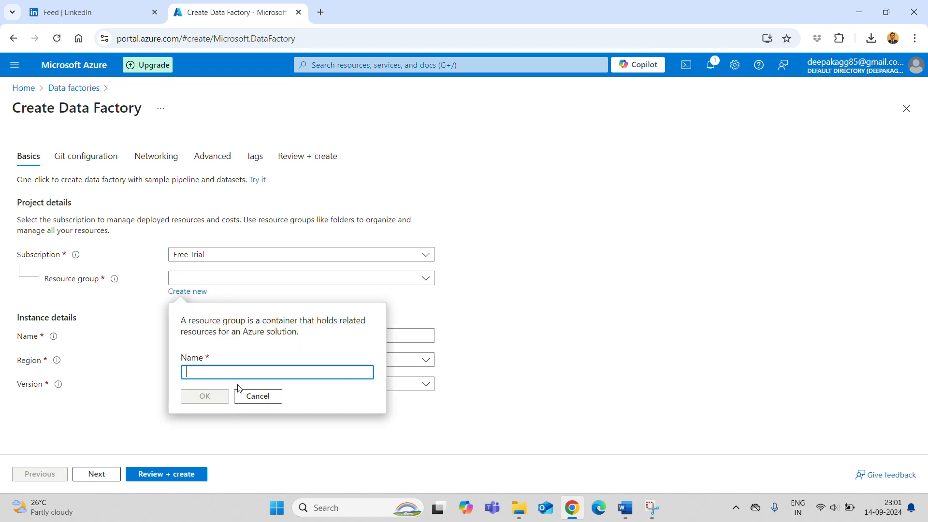
- Create resource group Demo, name the factory demo-adf-14092024, and pick region Central India
type("Demo")
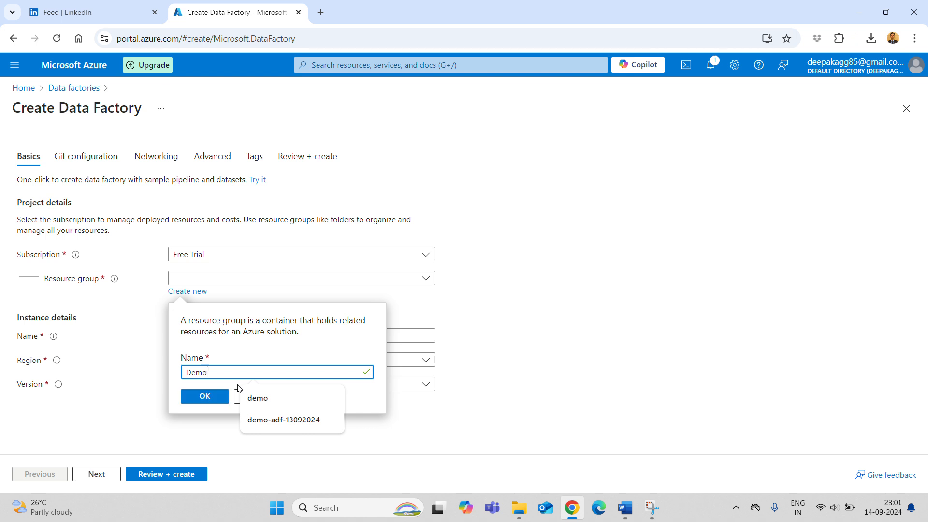
left_click(201, 401)
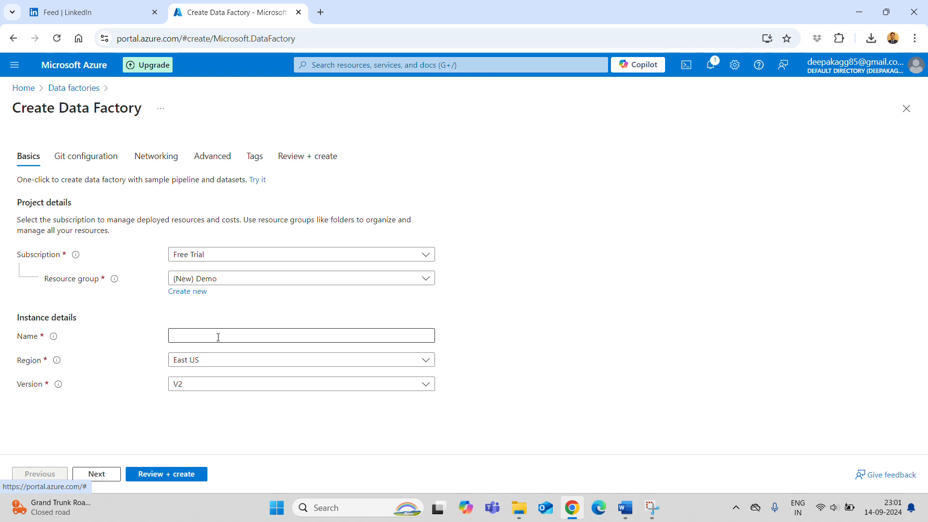
left_click(218, 338)
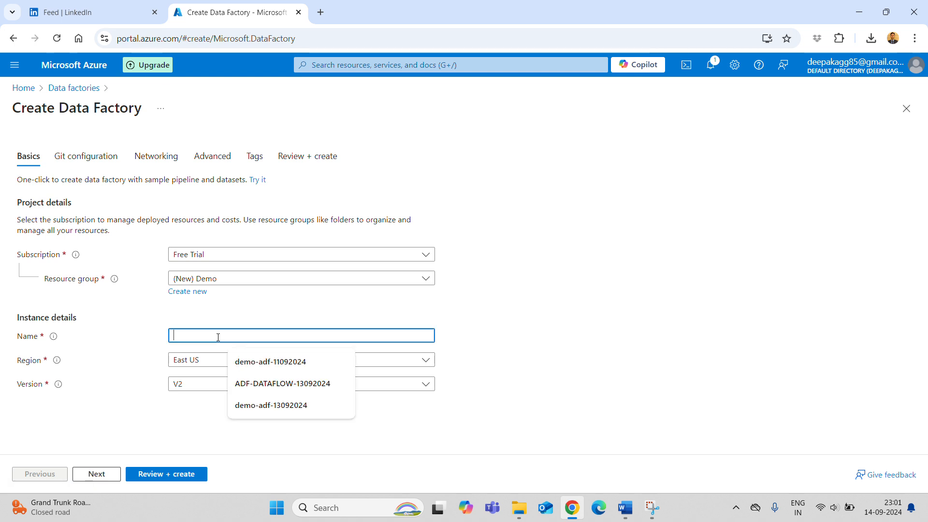
type("demo")
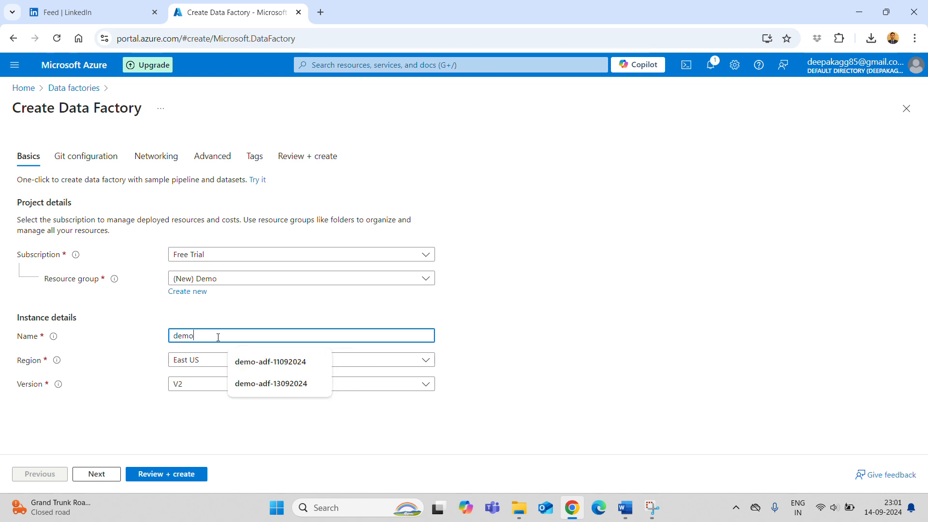
type("-adf-13")
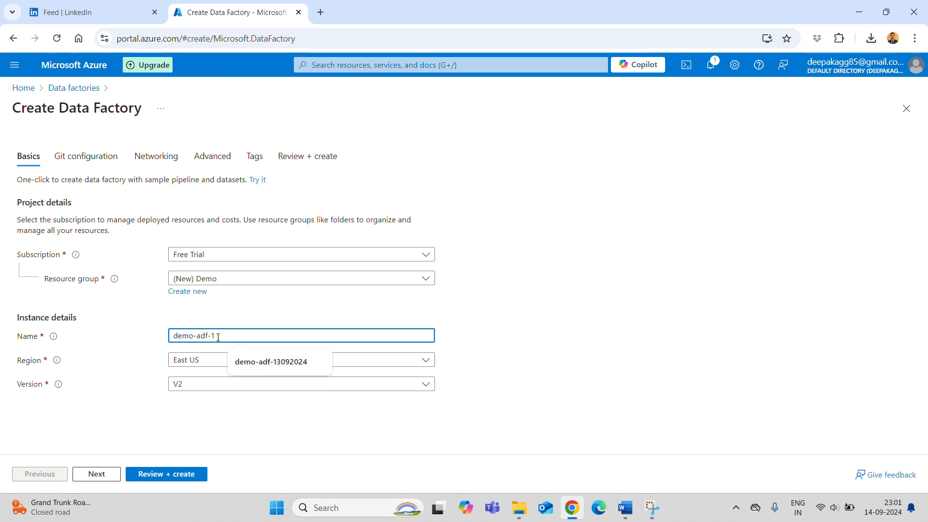
key("BackSpace")
type("4092")
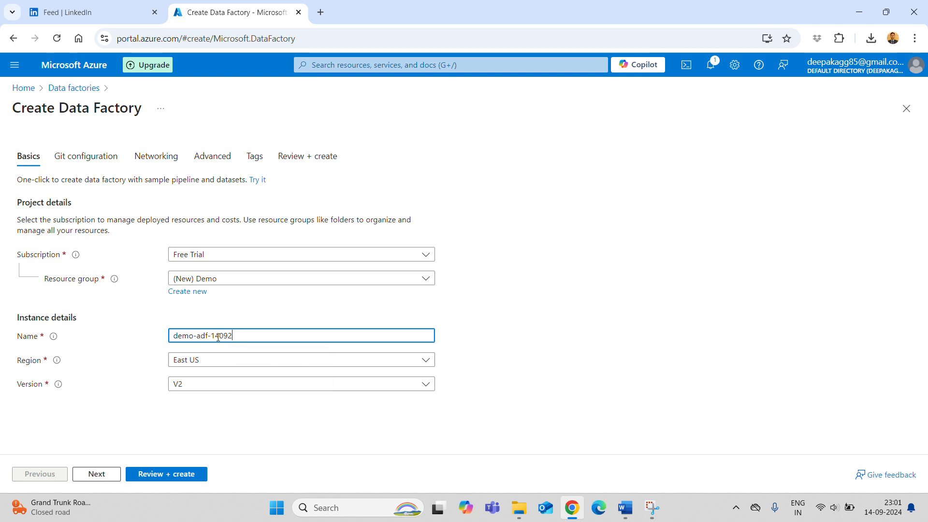
type("024")
left_click(222, 360)
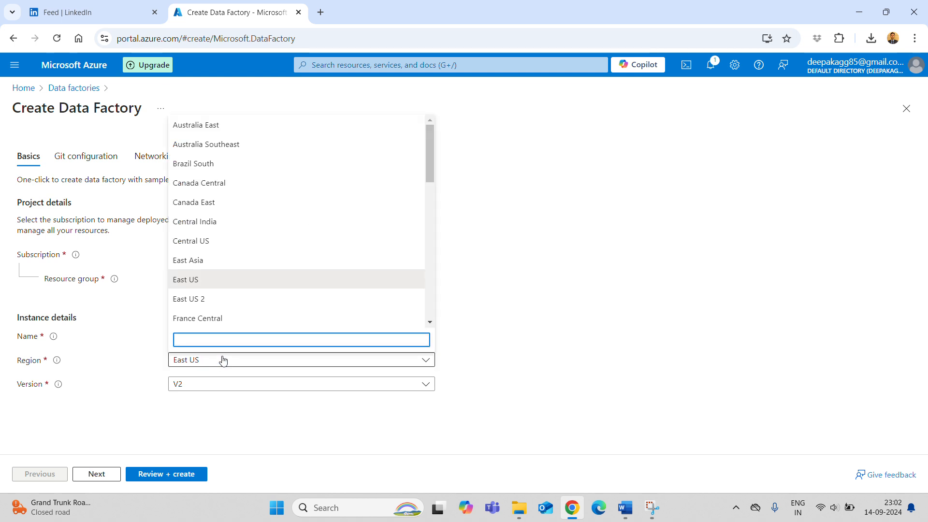
left_click(225, 227)
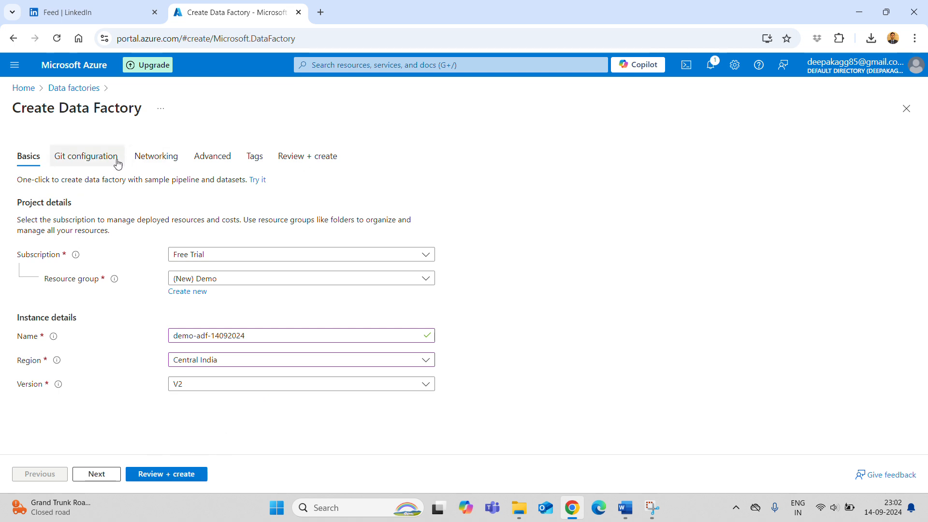
- Review the data factory summary and create it in resource group Demo
left_click(296, 164)
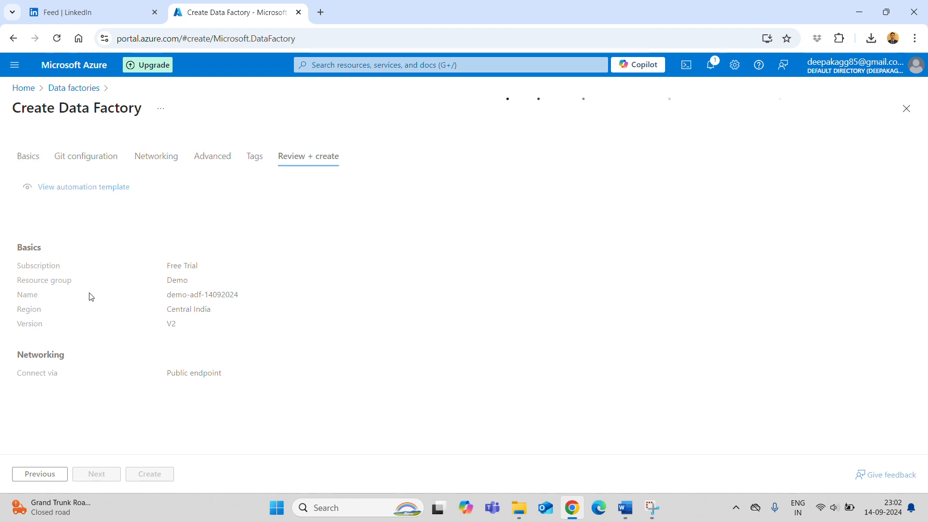
scroll(260, 353, "down", 1)
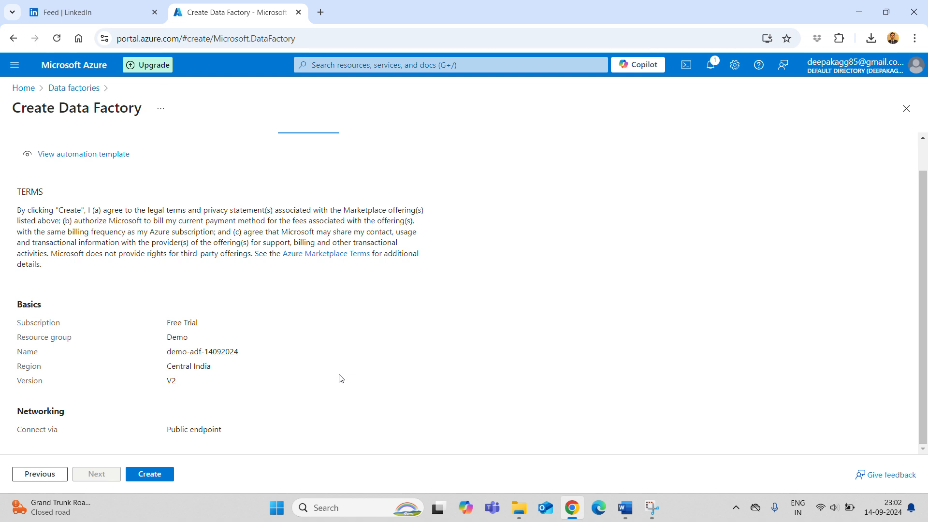
left_click(144, 478)
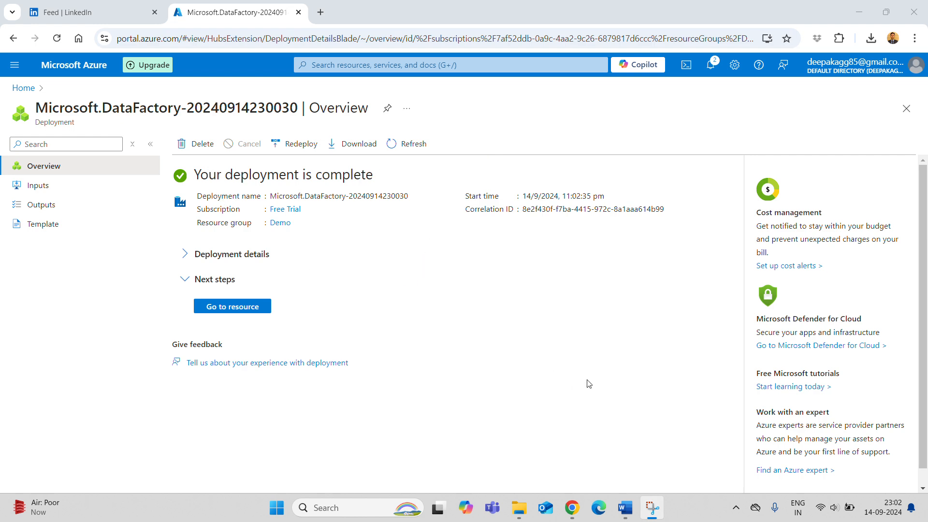
left_click(624, 508)
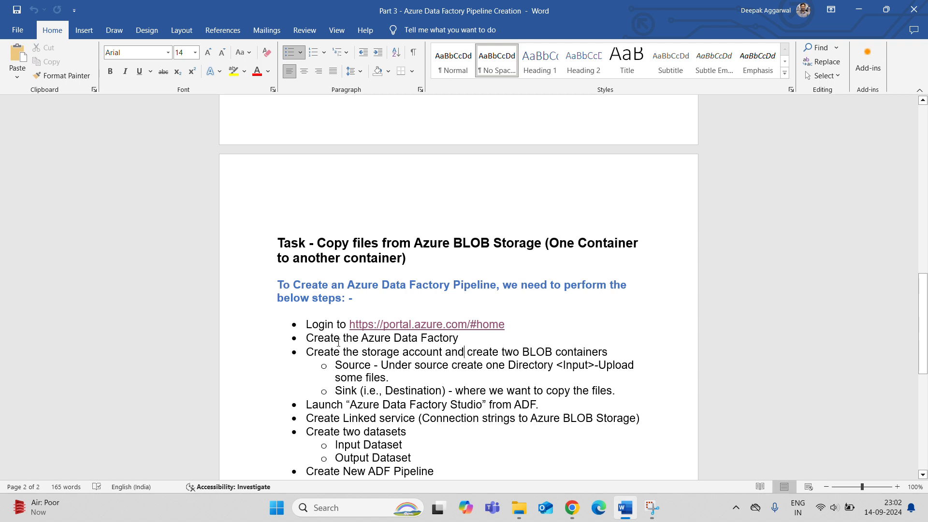
left_click_drag(304, 354, 624, 352)
key("alt+Tab")
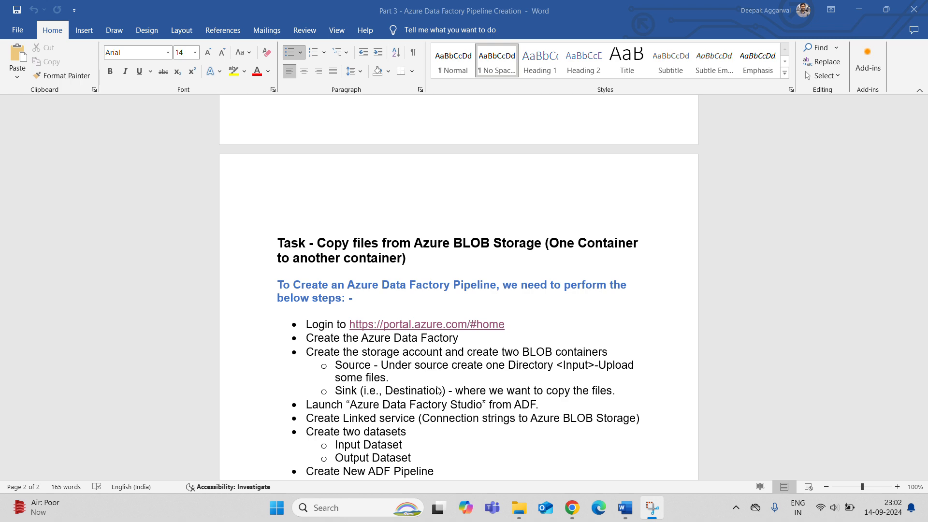
left_click(572, 508)
left_click(92, 13)
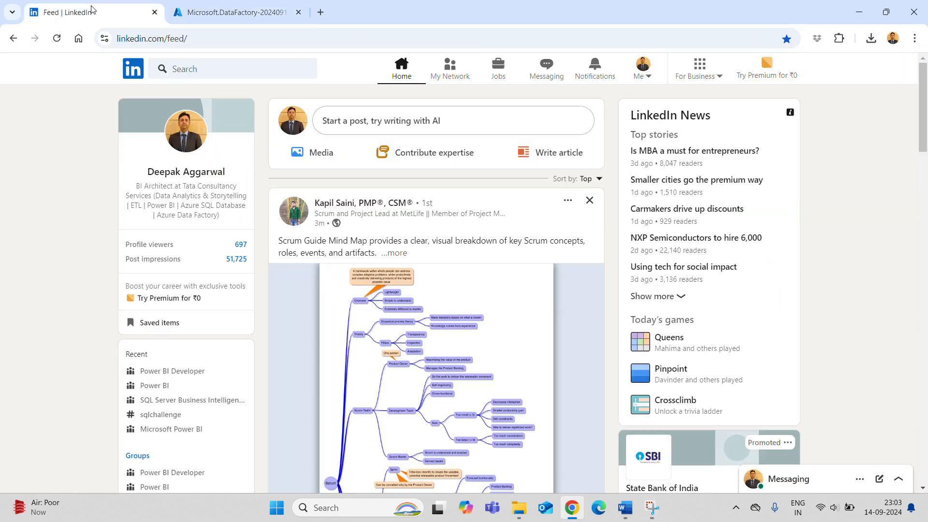
left_click(254, 12)
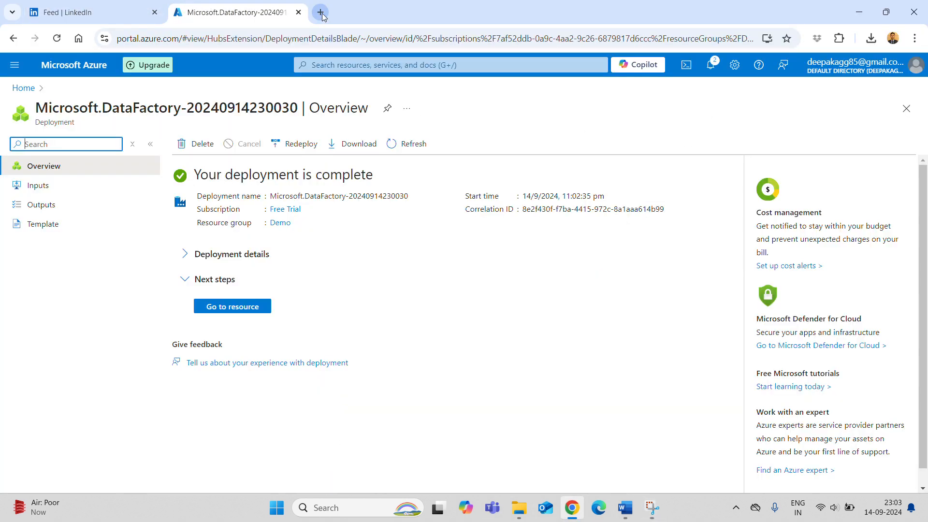
- Search the portal for storage and start a new account from Storage accounts
left_click(84, 70)
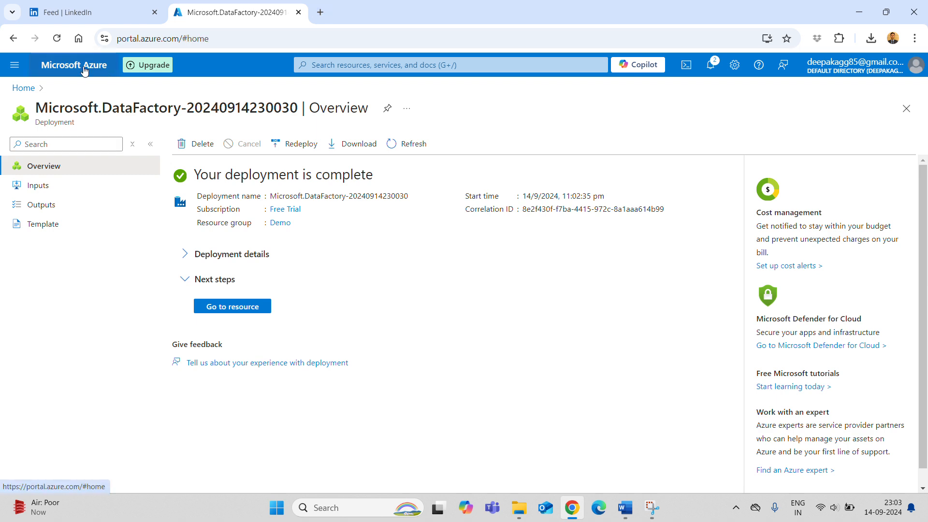
left_click(326, 66)
type("storage")
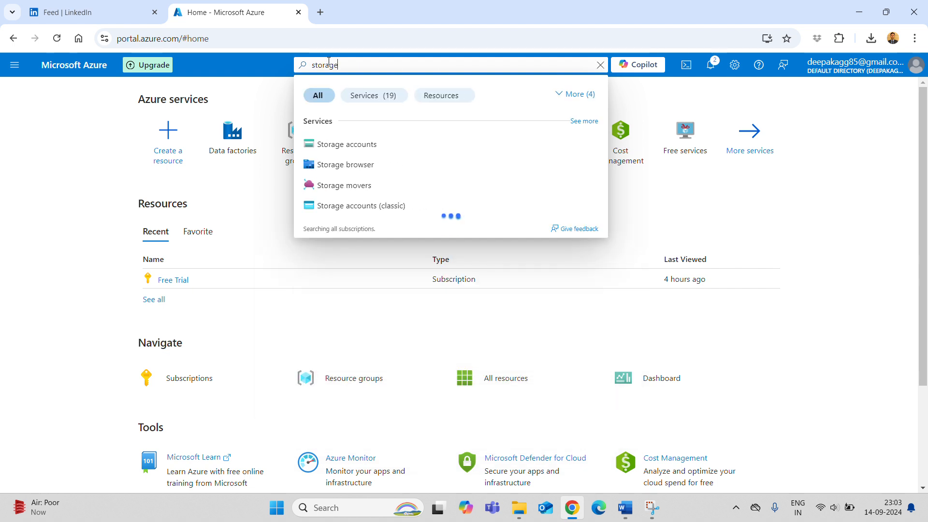
left_click(357, 153)
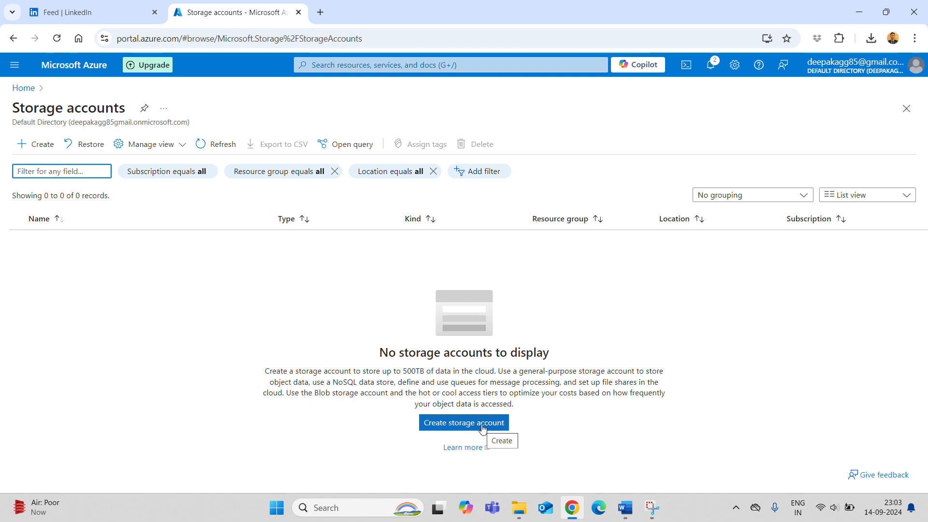
left_click(482, 425)
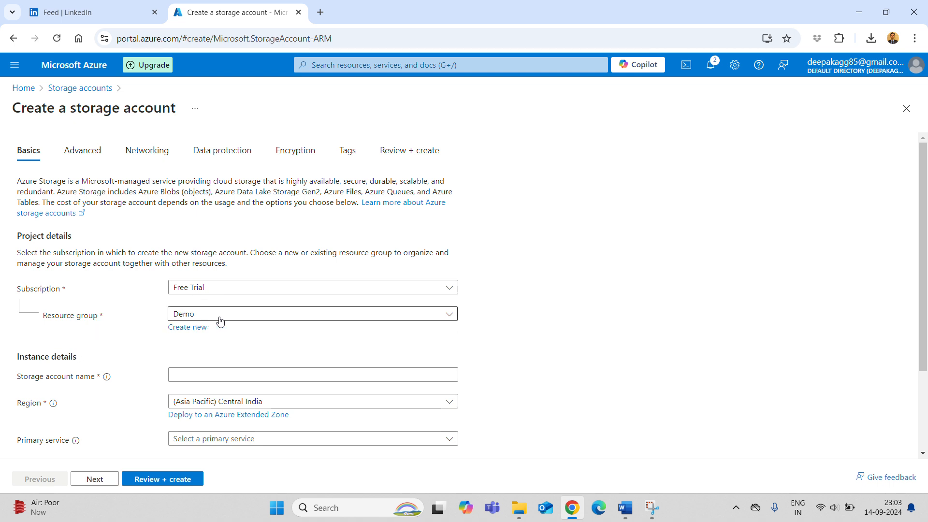
- Name the storage account demostorage14092024
left_click(224, 380)
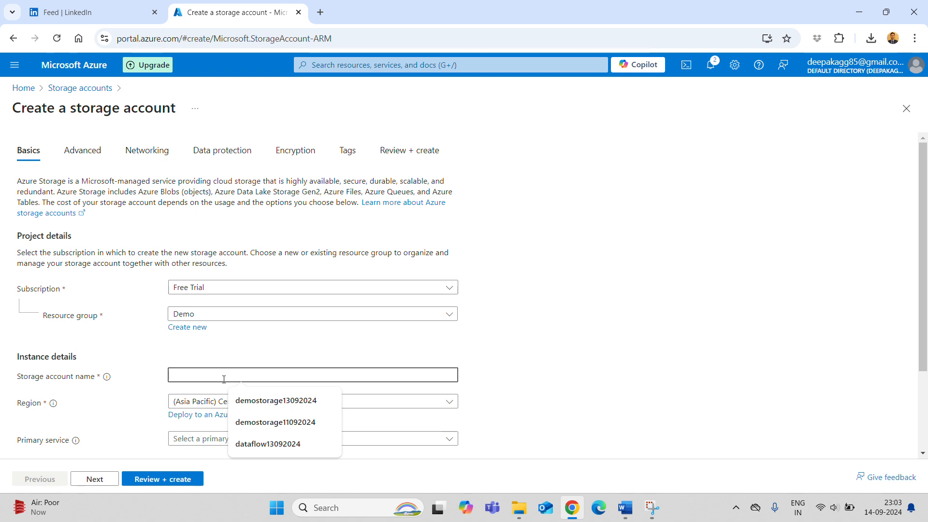
type("demos")
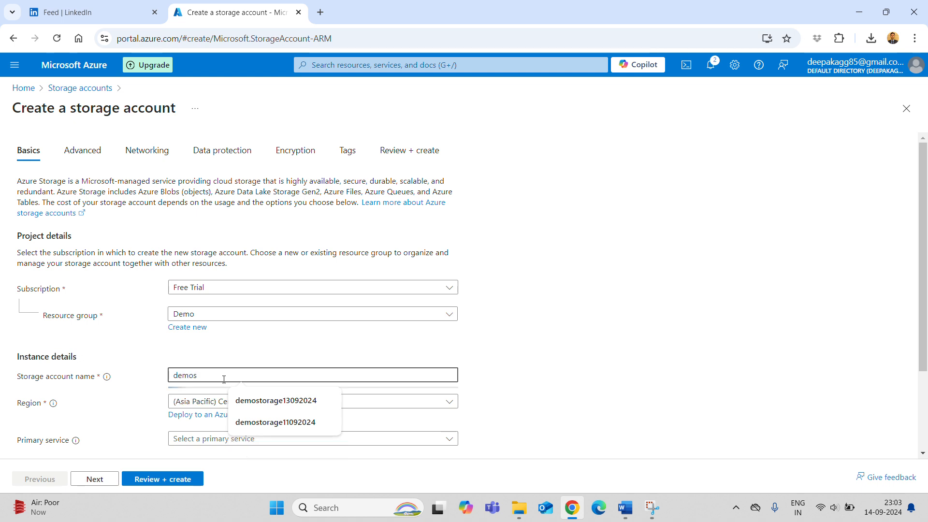
type("torage14092024")
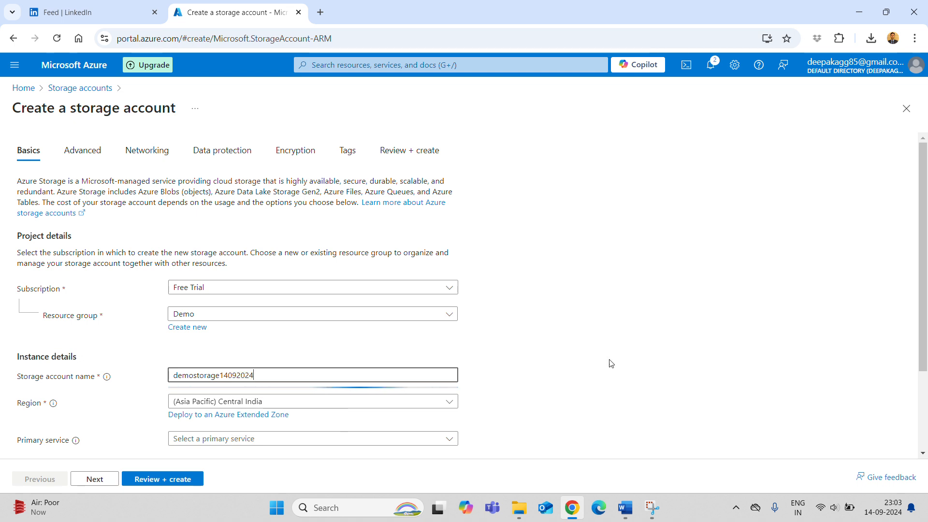
left_click(621, 359)
scroll(311, 415, "down", 2)
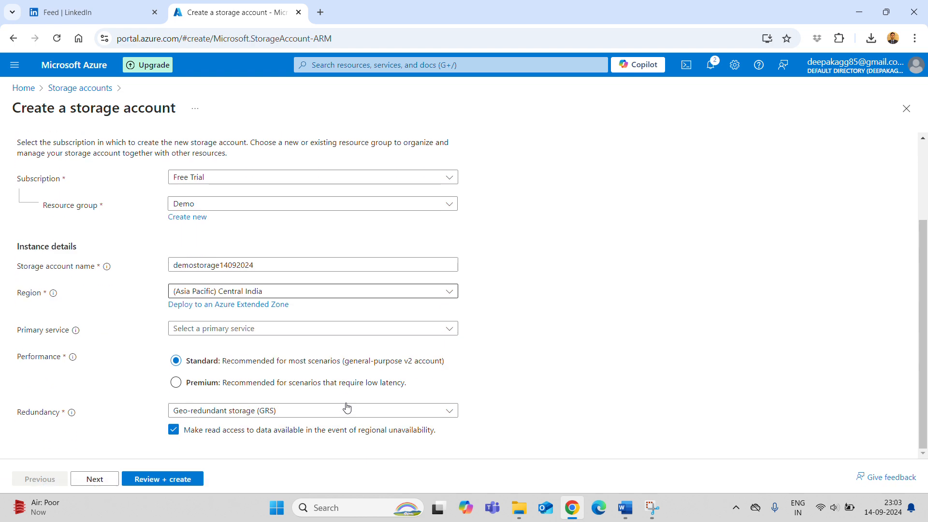
scroll(259, 244, "up", 2)
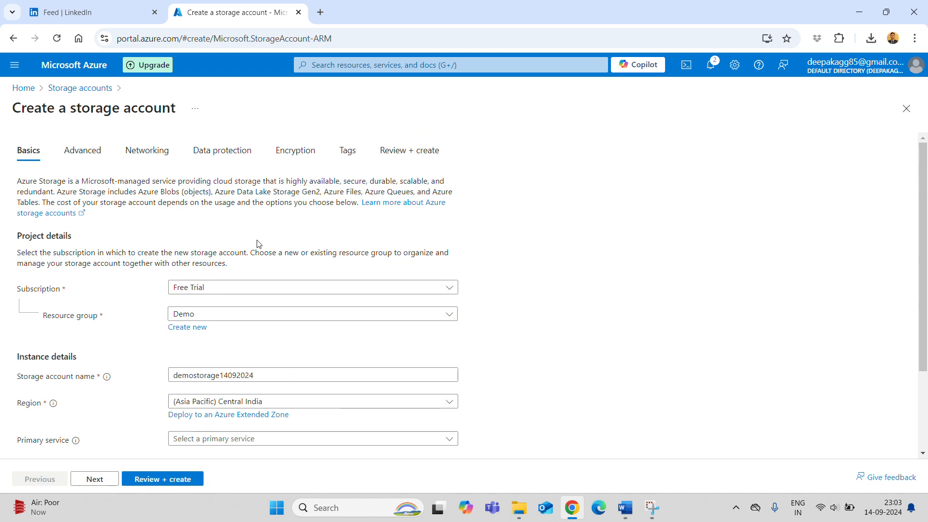
- Step through the Advanced to Tags tabs to Review + create, then create the storage account
left_click(89, 153)
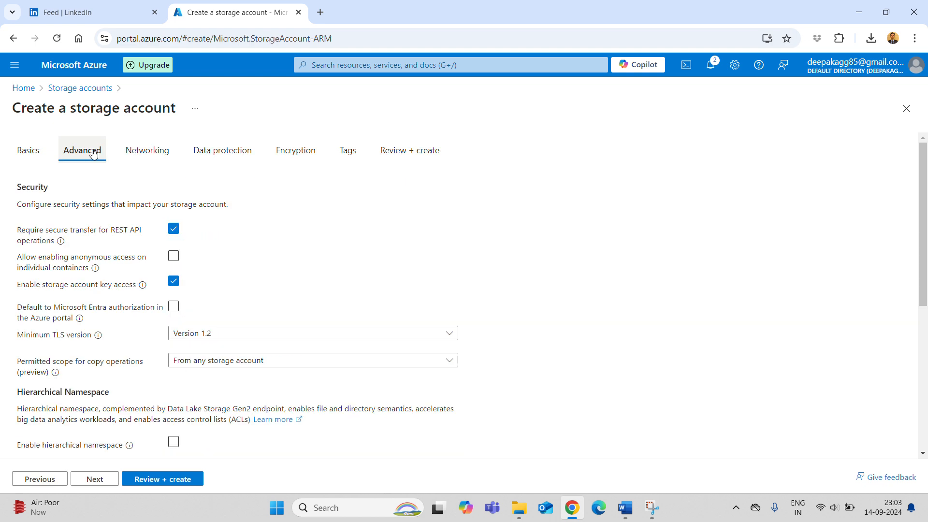
left_click(150, 151)
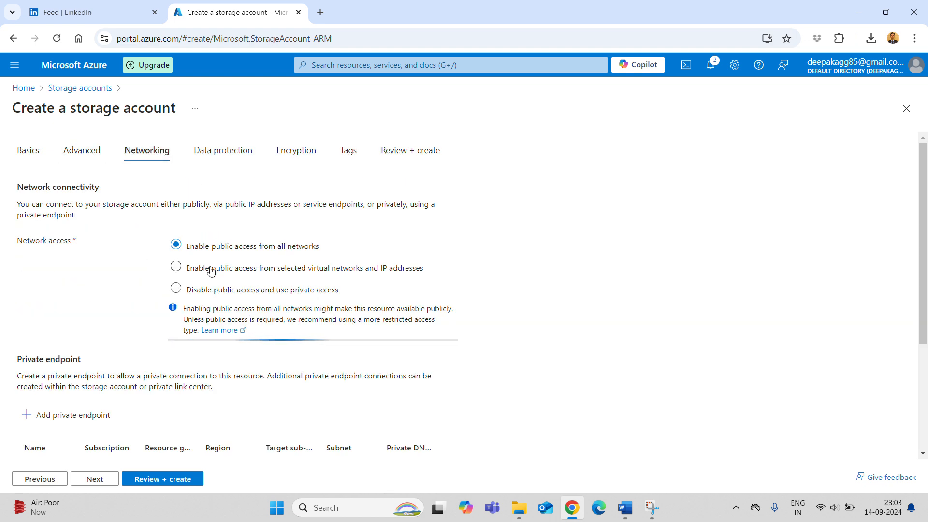
left_click(241, 150)
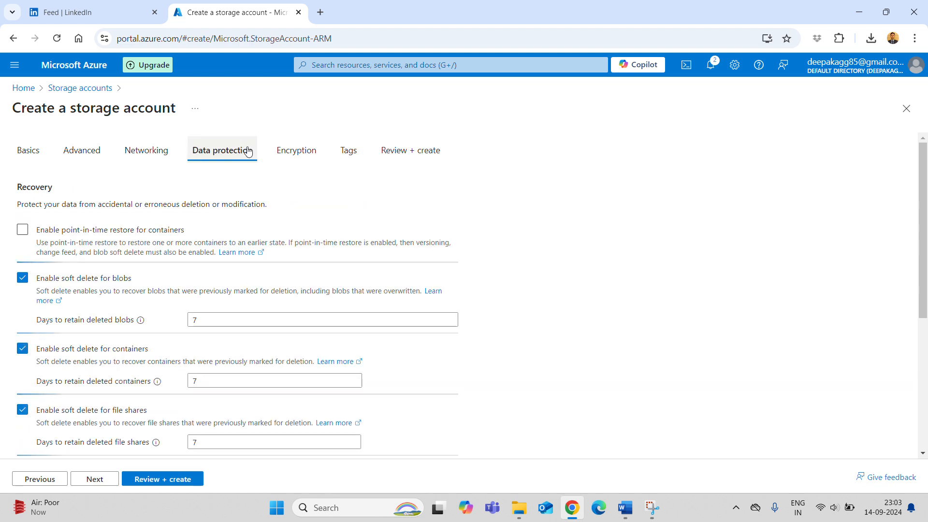
left_click(290, 154)
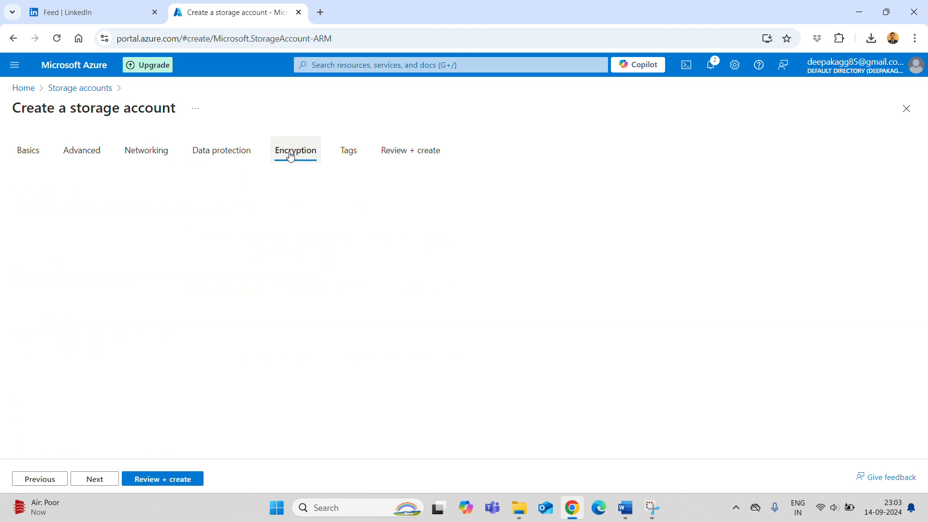
left_click(363, 151)
left_click(414, 155)
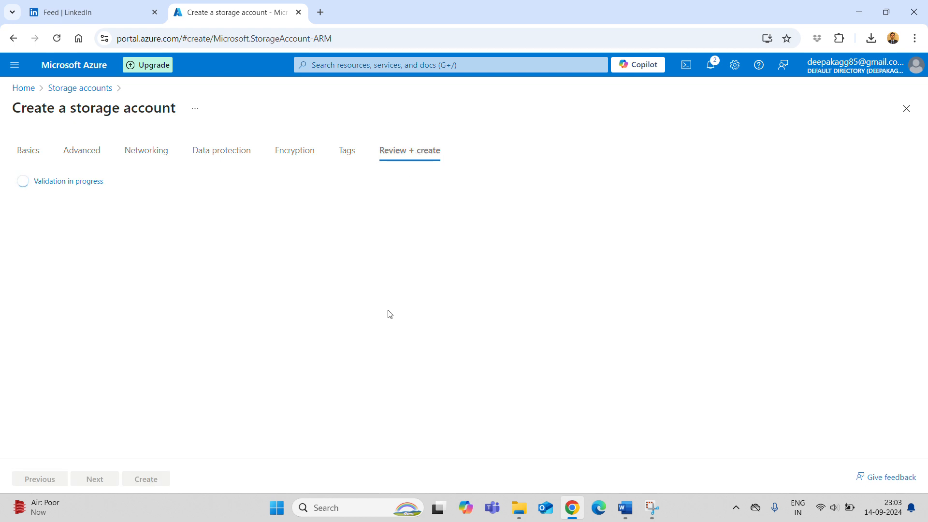
scroll(388, 314, "down", 2)
scroll(390, 314, "up", 2)
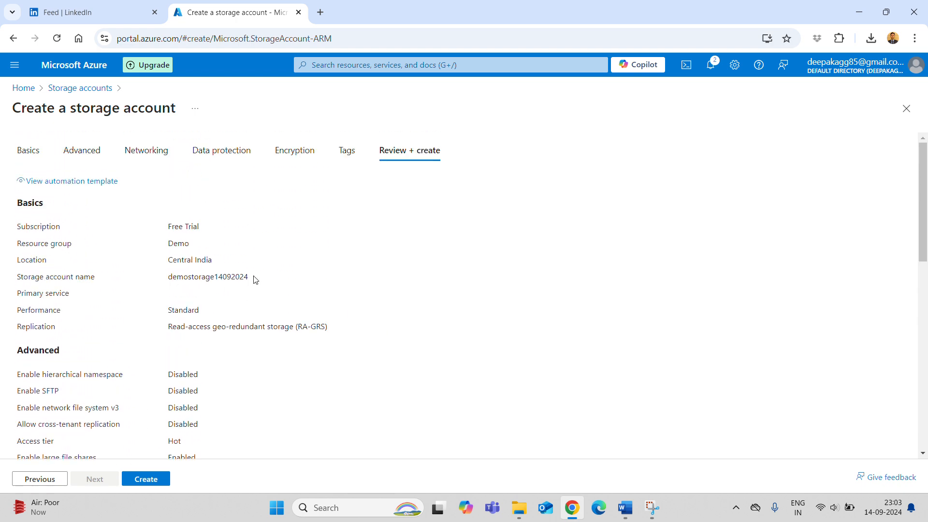
scroll(281, 280, "down", 10)
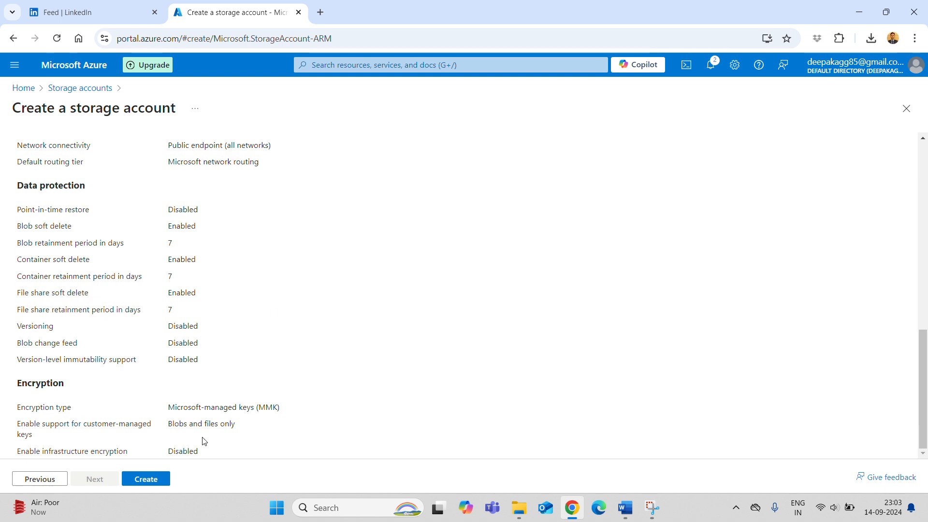
left_click(146, 478)
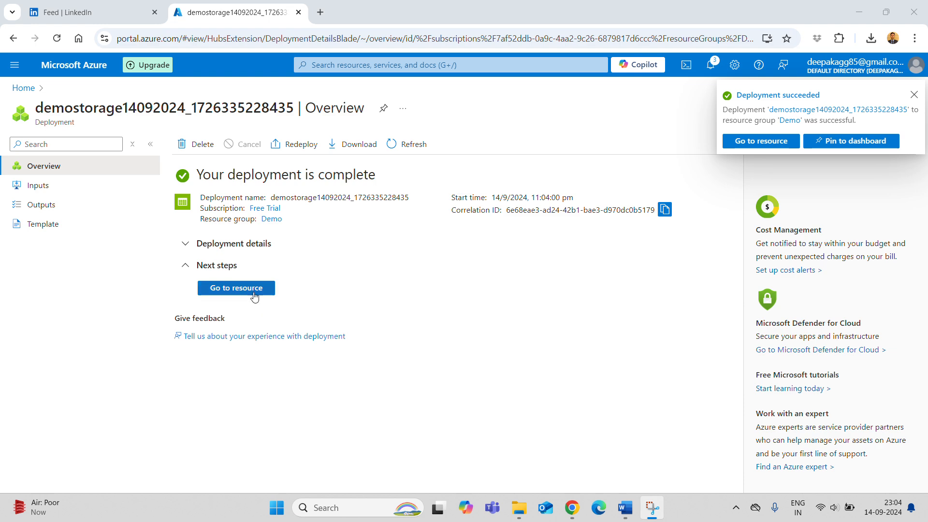
- Go to the deployed demostorage14092024 account and open its Data storage > Containers list
left_click(237, 289)
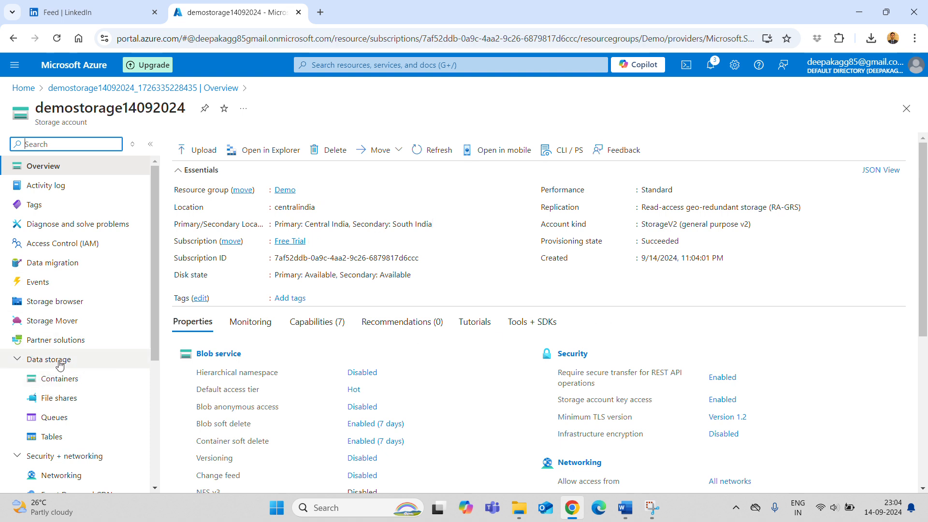
left_click(18, 361)
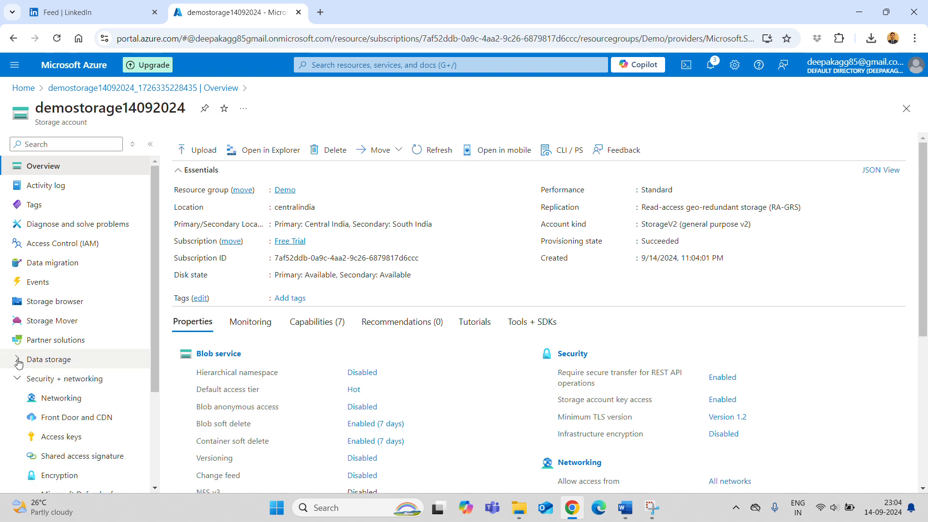
left_click(18, 361)
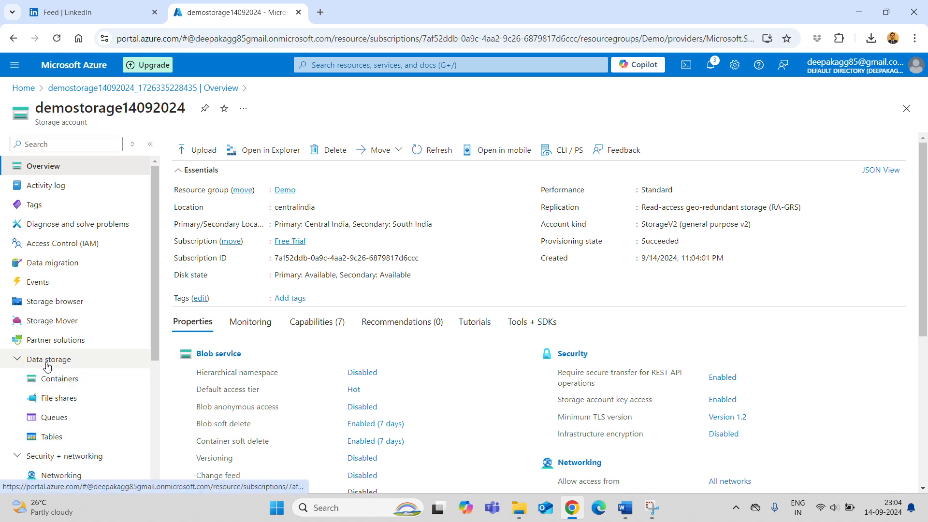
left_click(65, 385)
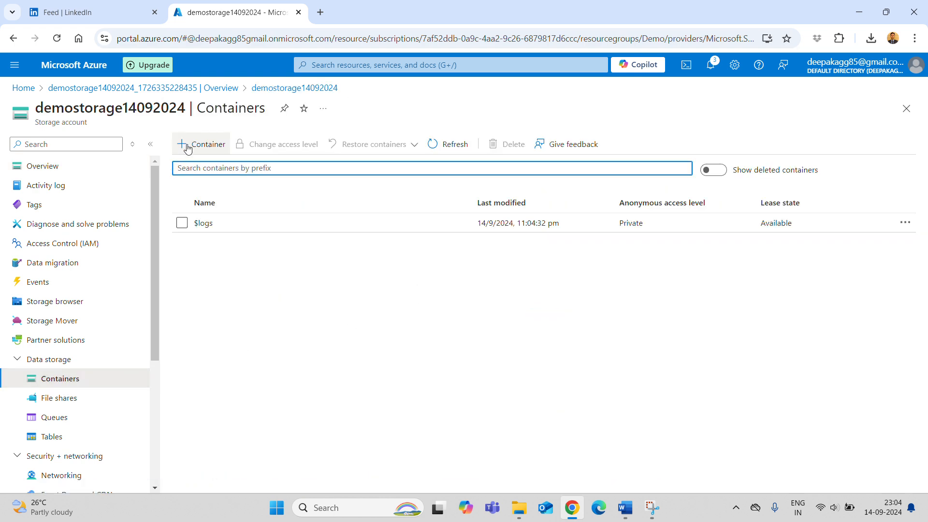
- Add a new private container named source
left_click(202, 148)
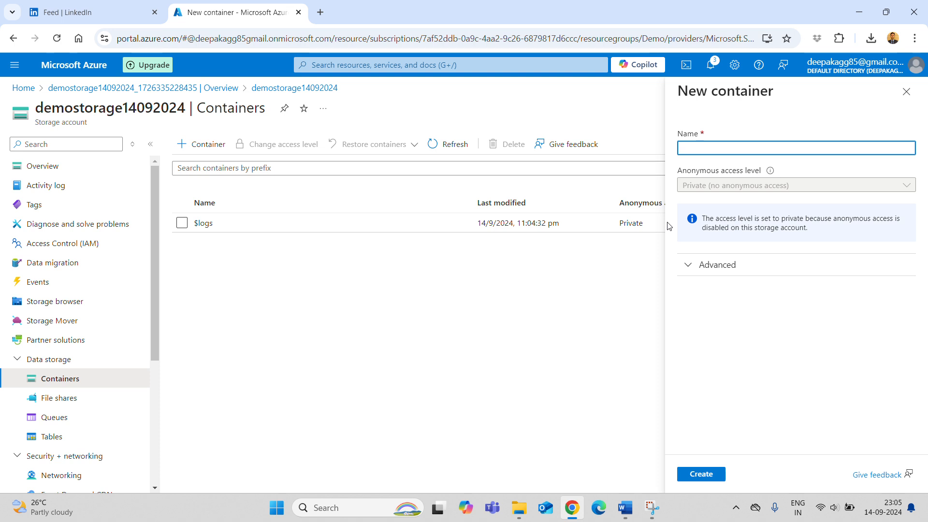
type("s")
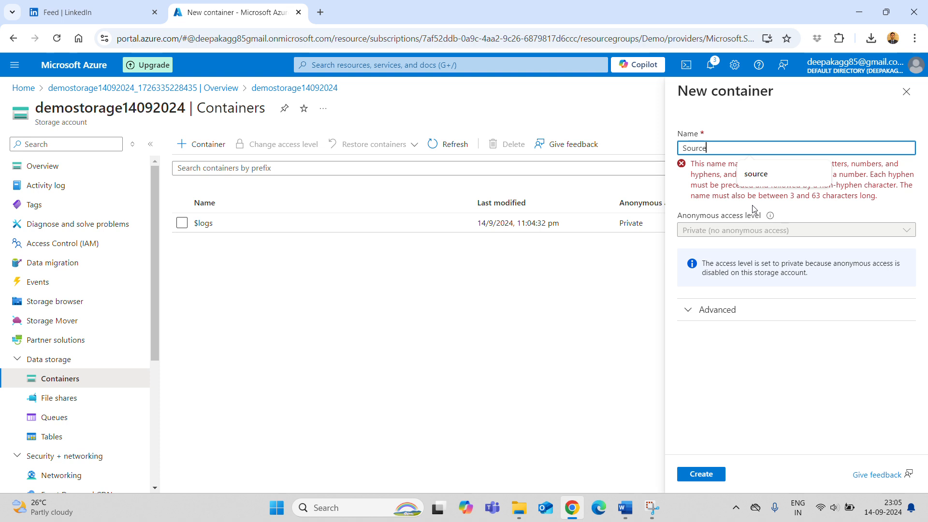
key("ctrl+a")
type("source")
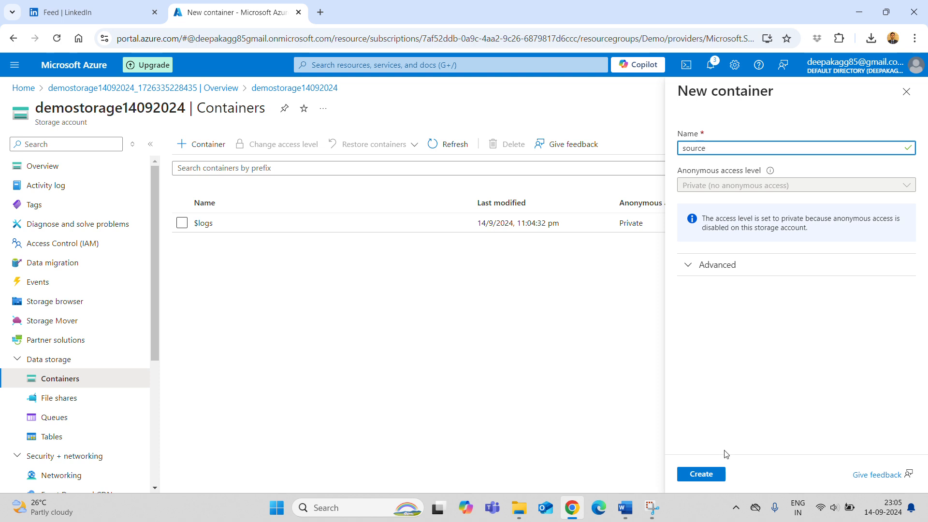
left_click(701, 473)
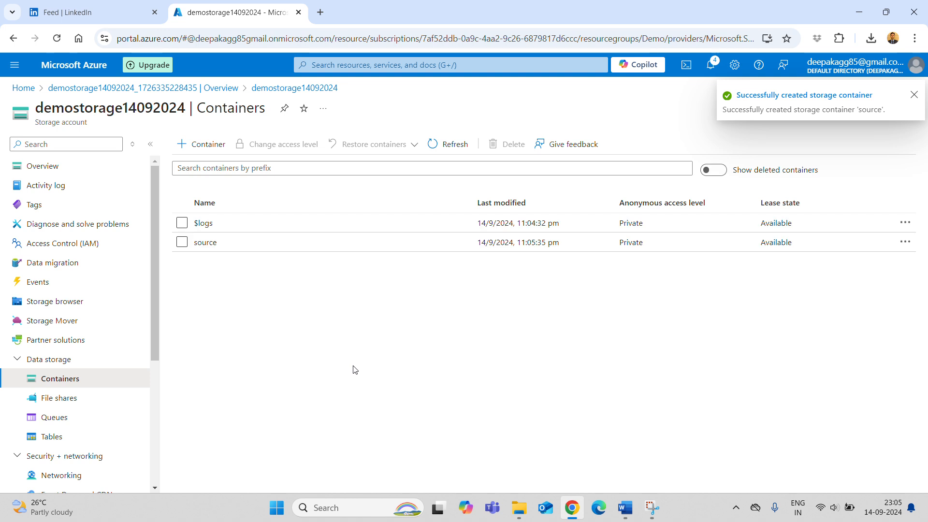
- In the source container, pick EMPLOYEE.txt from the Azure Data Factory folder to upload
left_click(211, 245)
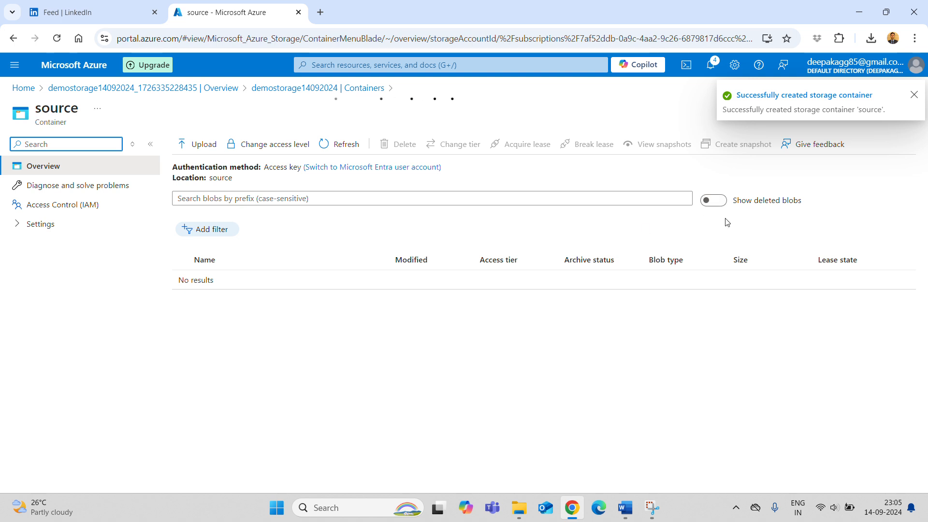
left_click(196, 145)
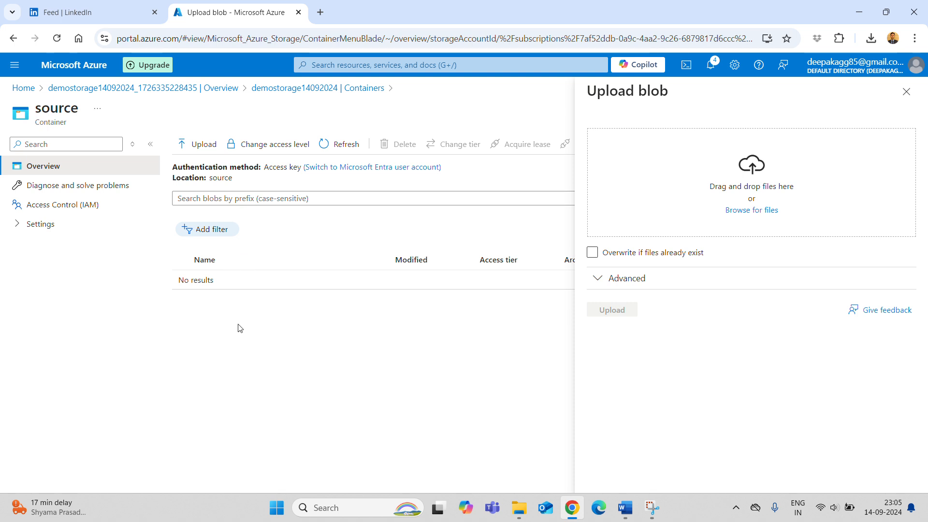
left_click(757, 212)
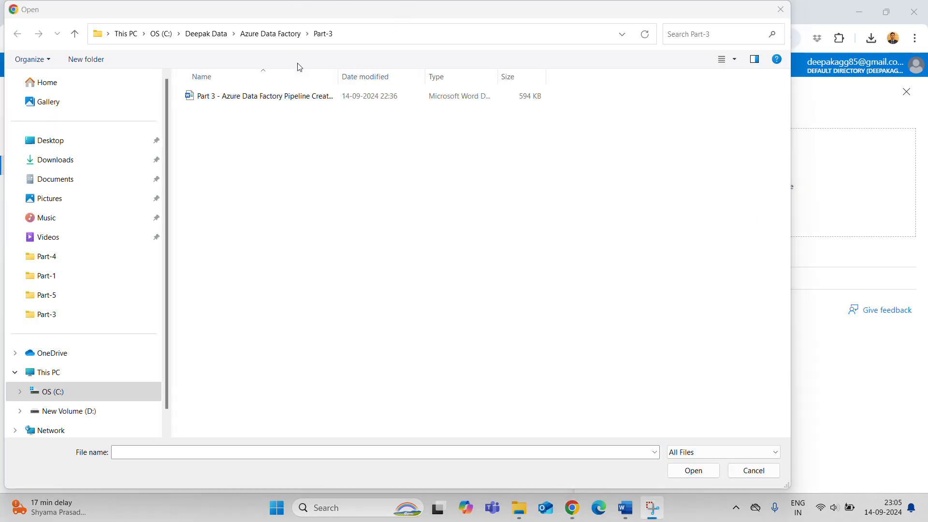
left_click(274, 33)
left_click(222, 241)
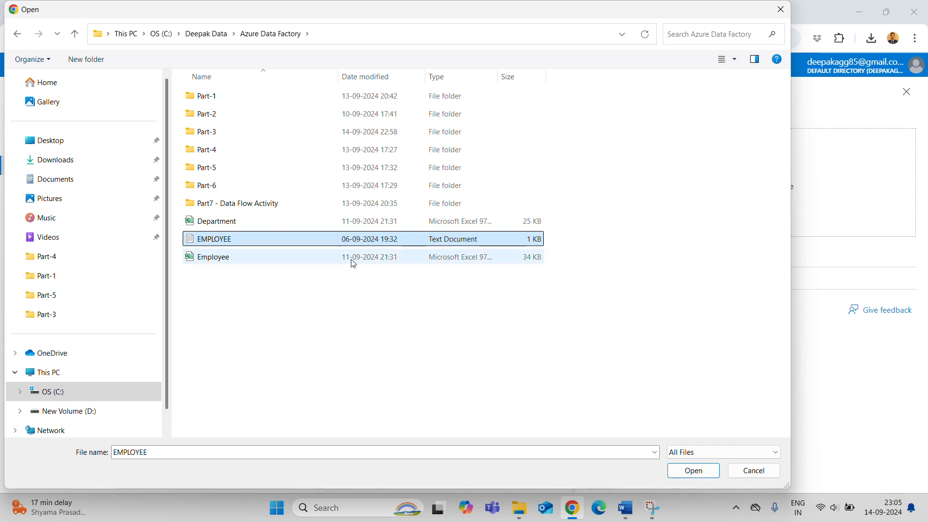
left_click(694, 471)
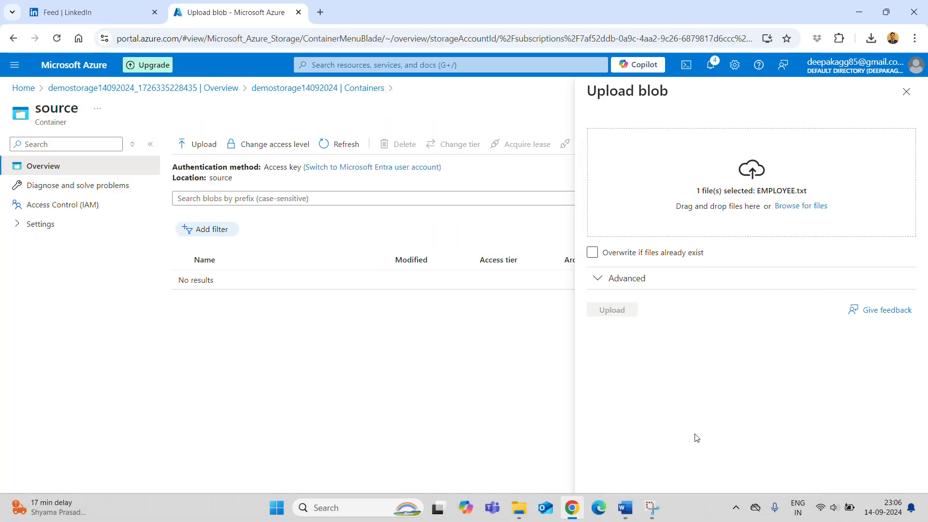
- Upload EMPLOYEE.txt into an Input folder via the advanced upload options
left_click(631, 279)
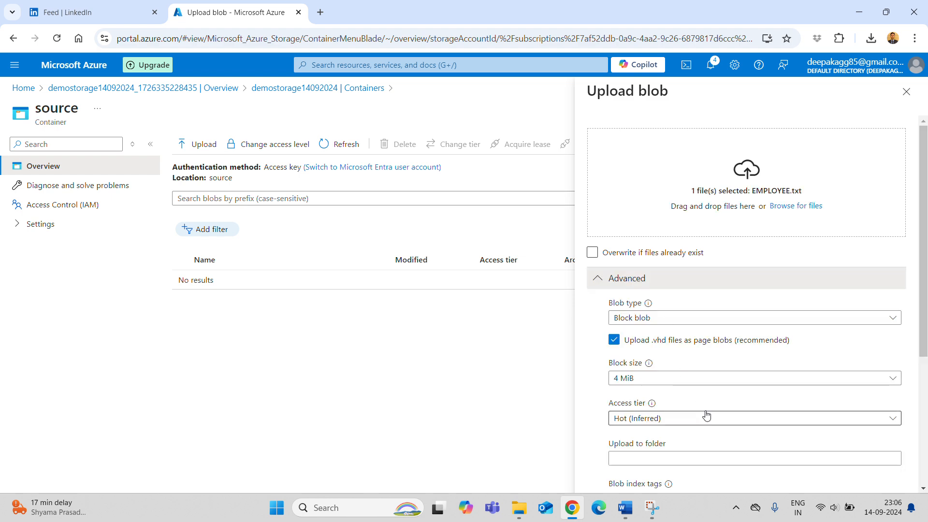
scroll(706, 414, "down", 3)
left_click(662, 274)
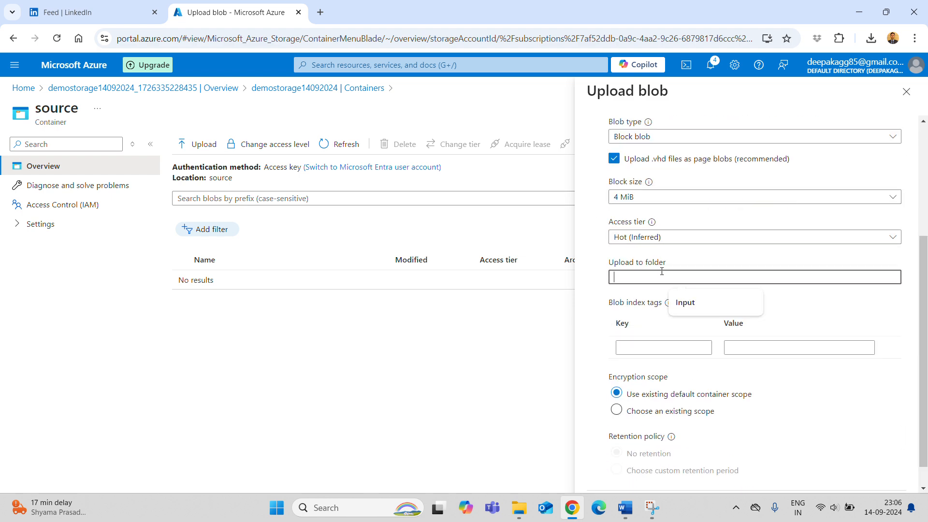
left_click(695, 309)
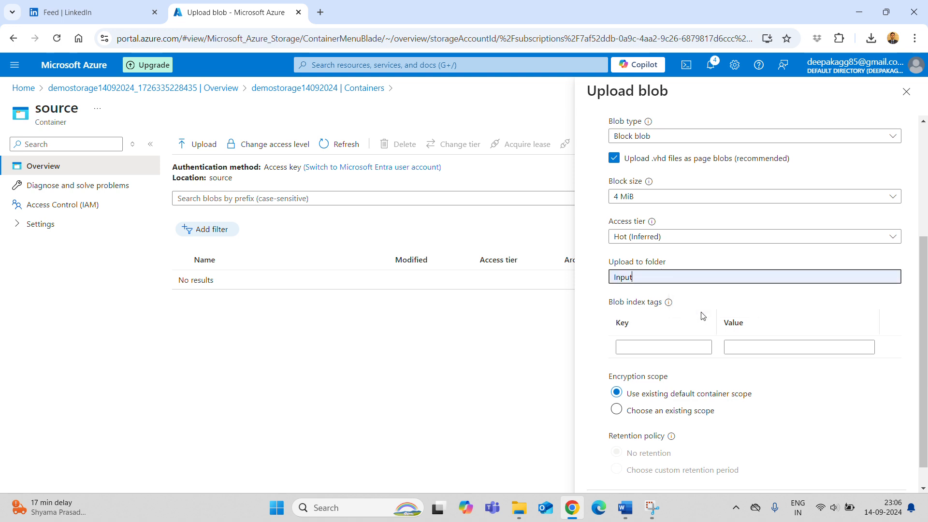
scroll(702, 314, "down", 1)
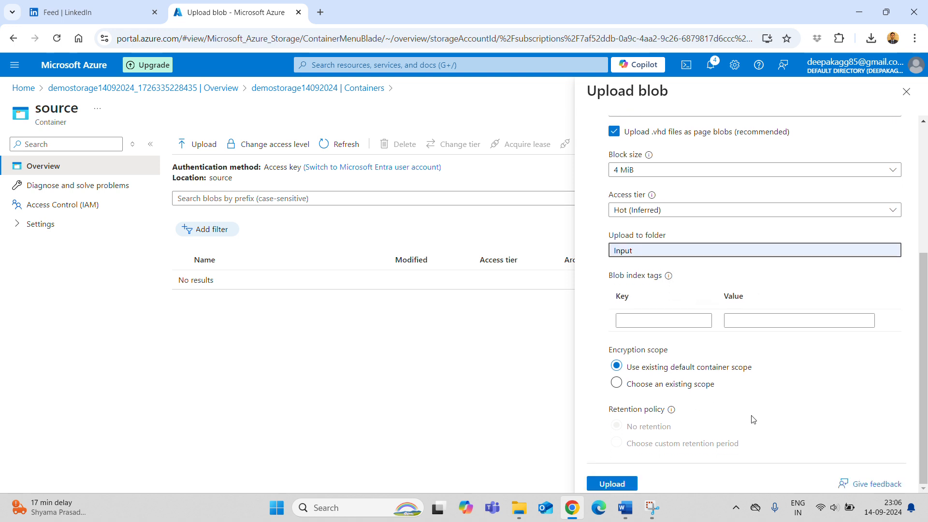
left_click(608, 485)
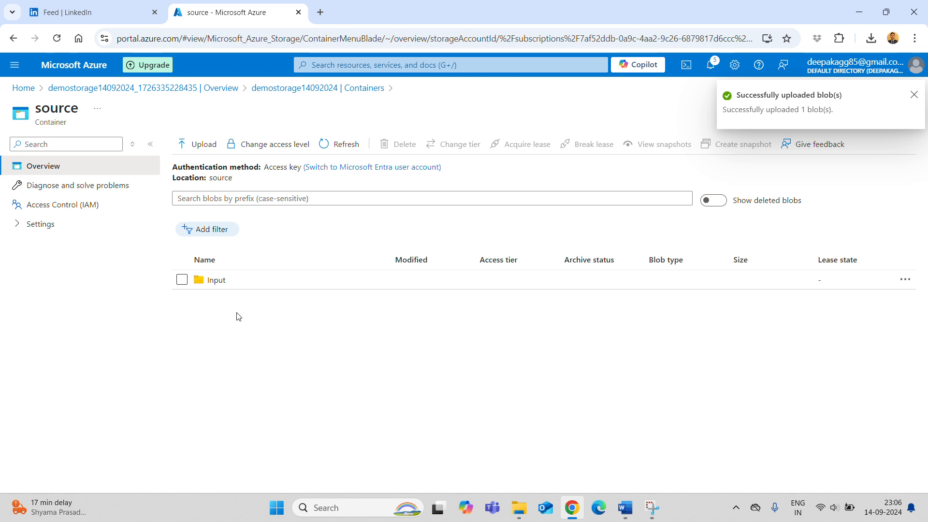
- Check the contents of Input/EMPLOYEE.txt, then return to the Containers list
left_click(216, 280)
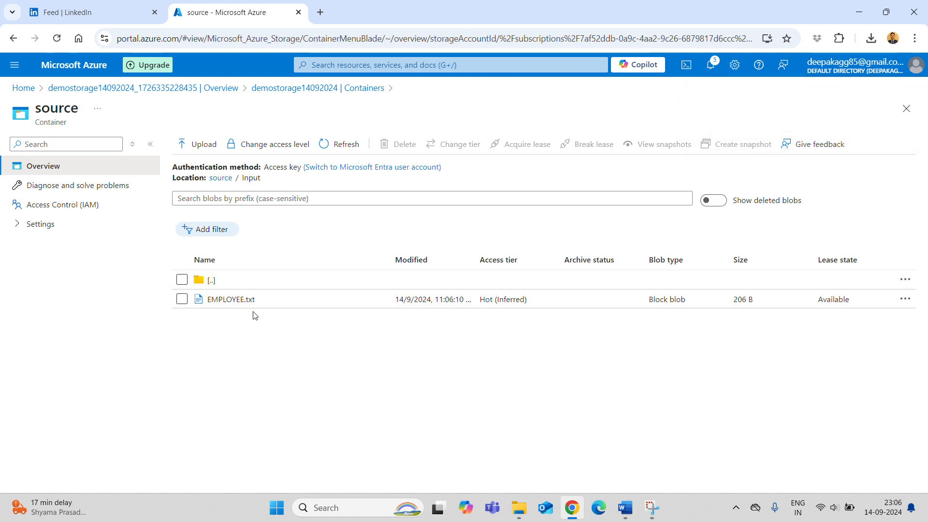
left_click(235, 300)
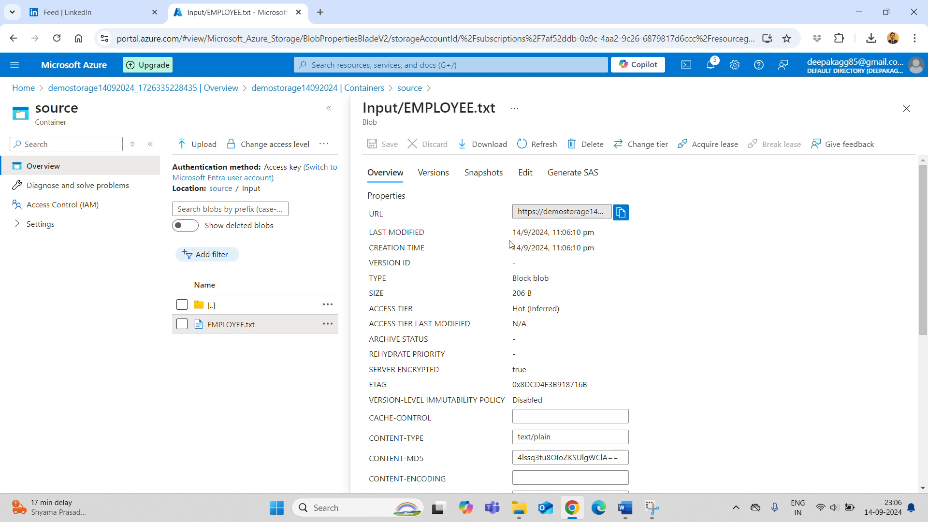
left_click(525, 172)
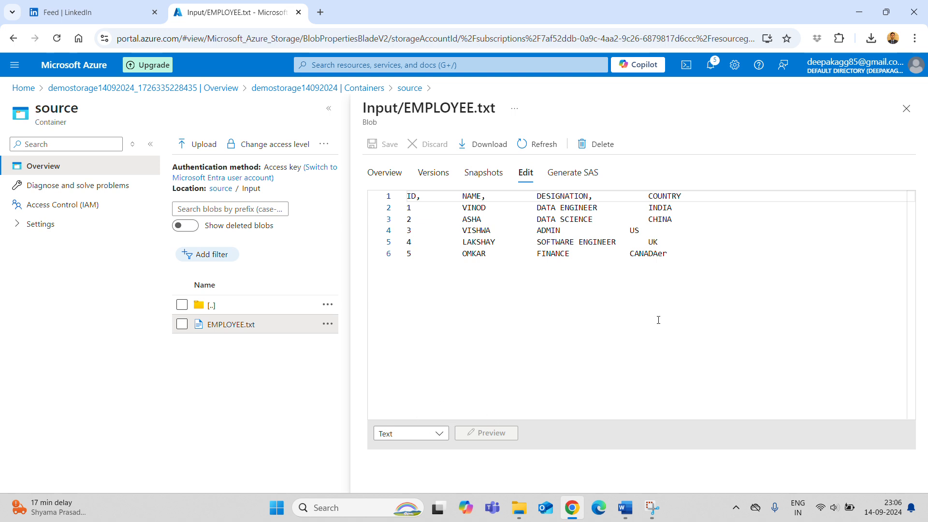
left_click(906, 109)
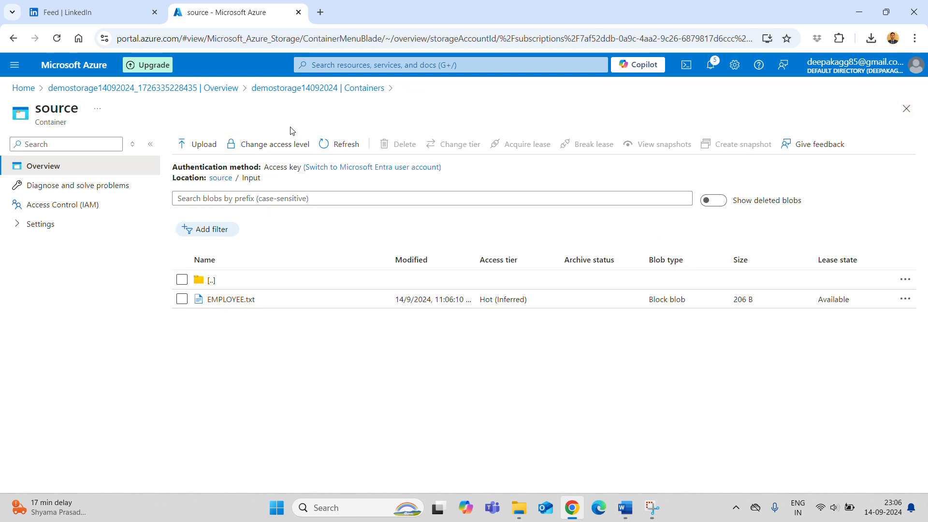
left_click(355, 88)
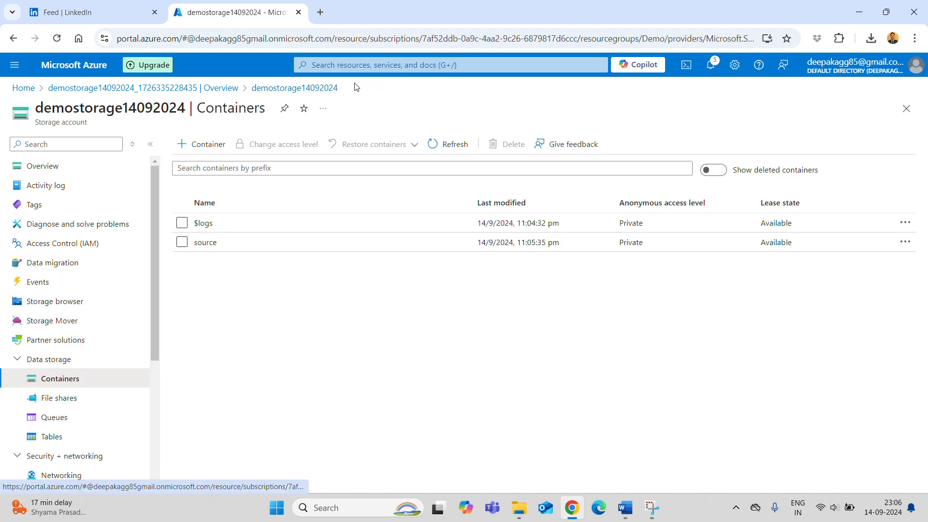
- Add a new private container named sink
left_click(198, 153)
type("sink")
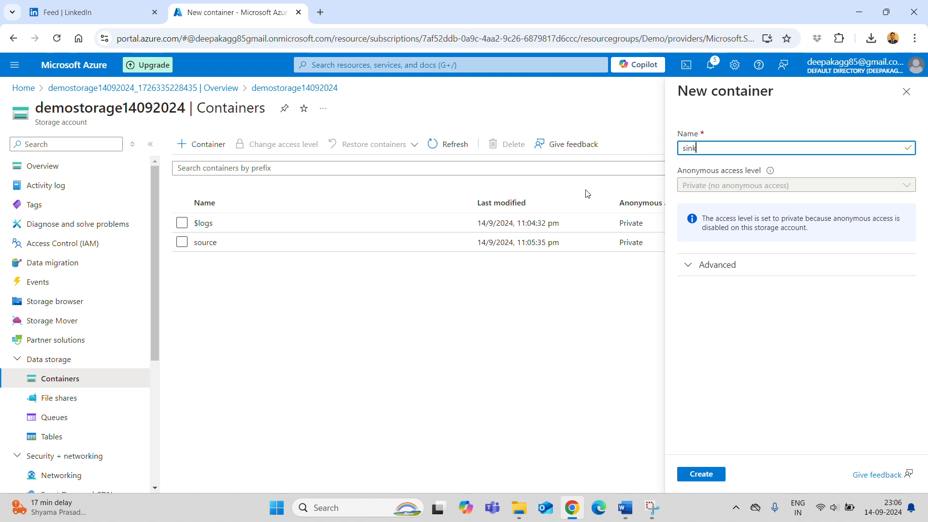
left_click(701, 473)
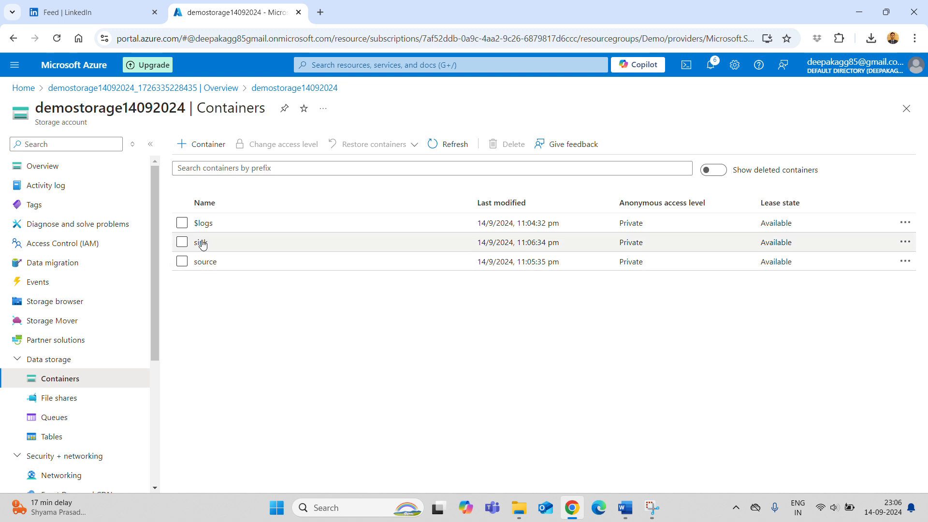
left_click(631, 511)
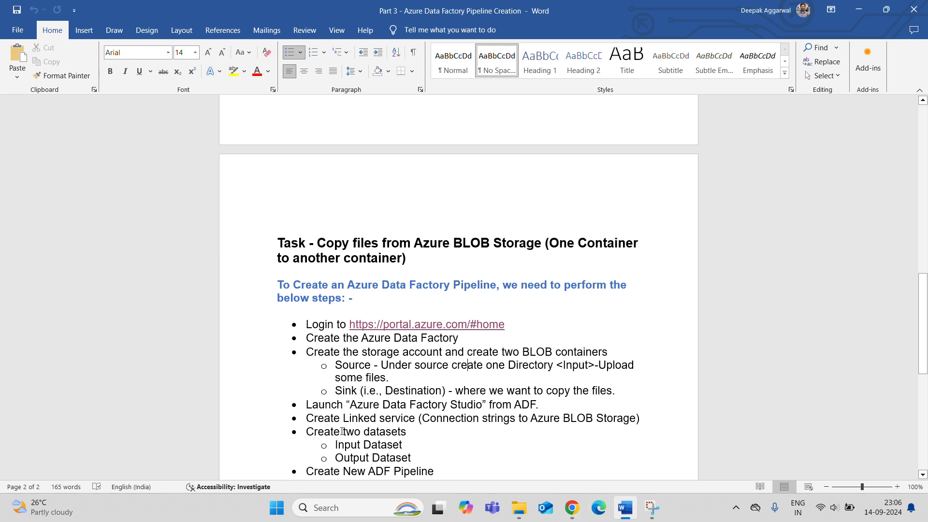
scroll(336, 232, "down", 3)
left_click_drag(303, 239, 622, 275)
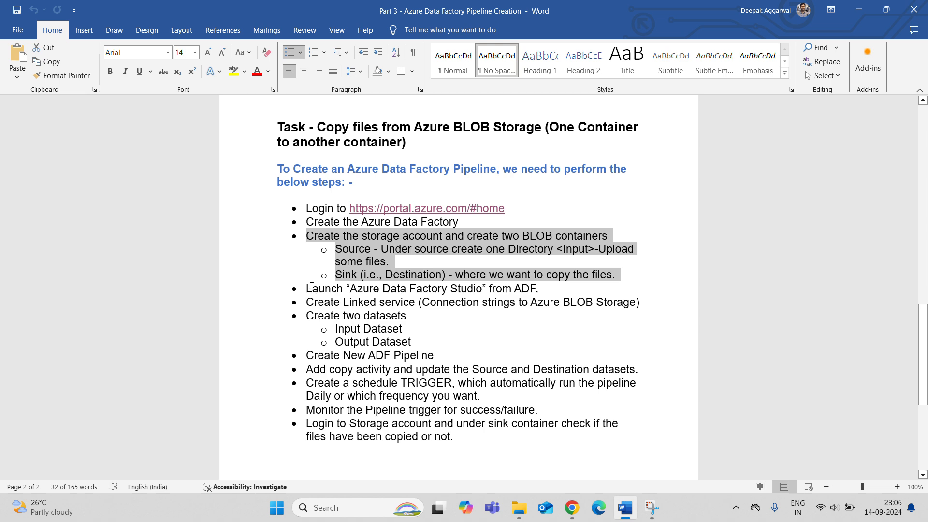
left_click_drag(312, 286, 512, 288)
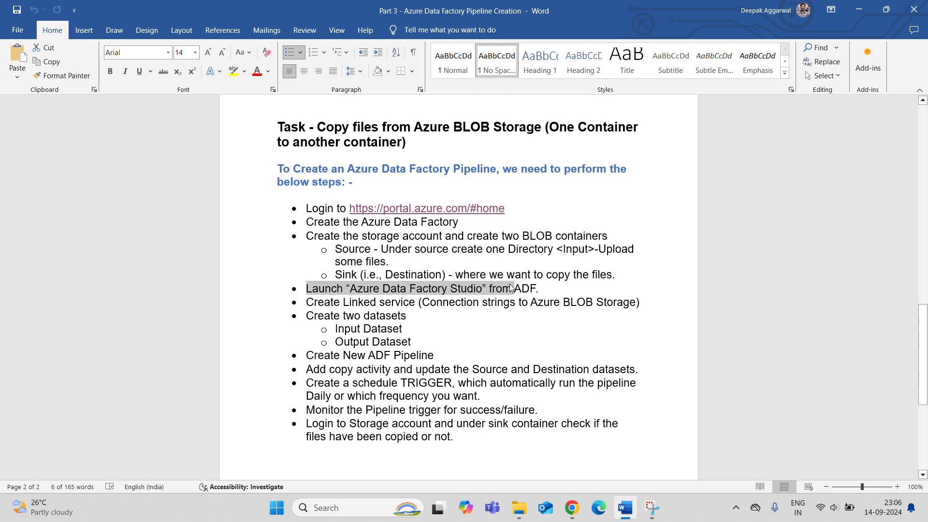
key("alt+Tab")
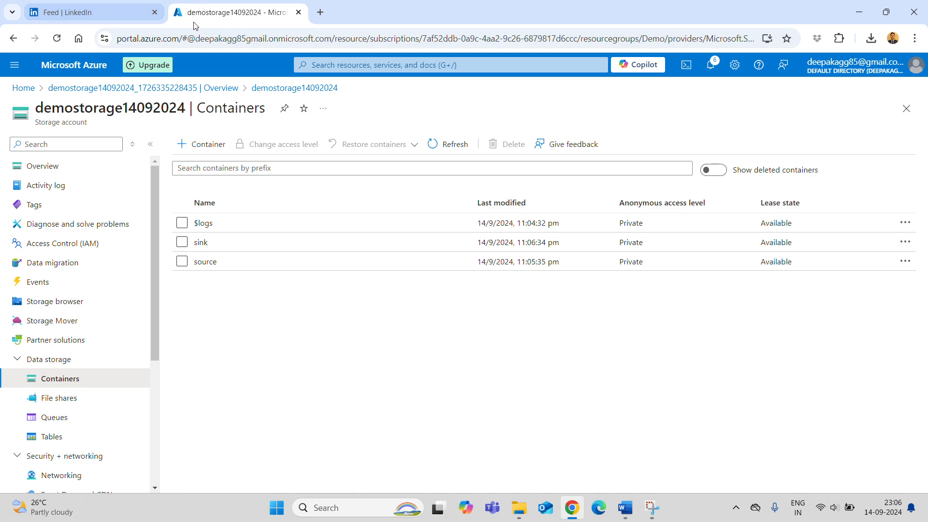
- Open the demo-adf-14092024 data factory from the portal and launch its Data Factory Studio
left_click(73, 67)
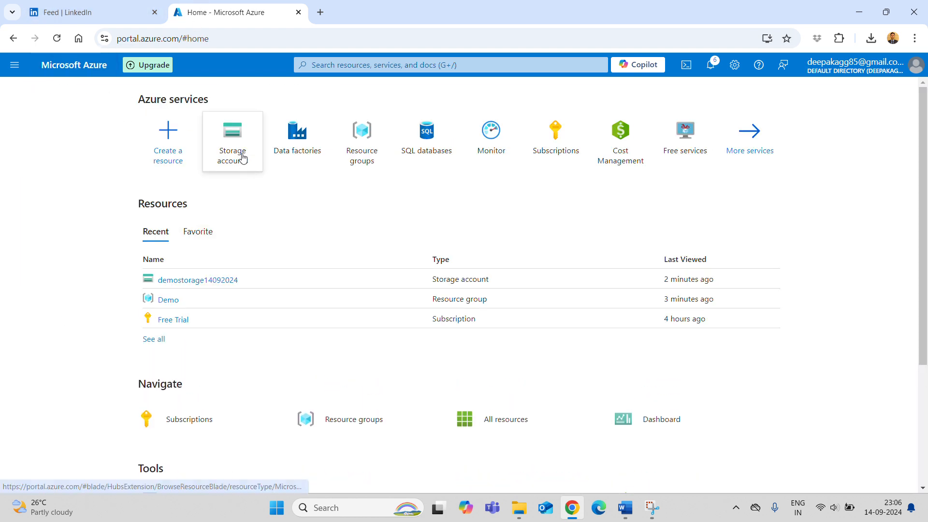
left_click(294, 148)
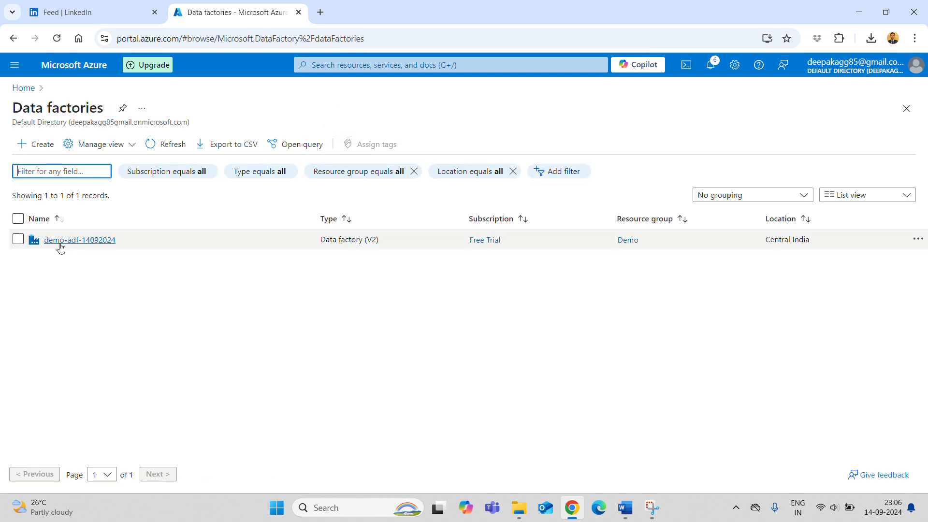
left_click(91, 243)
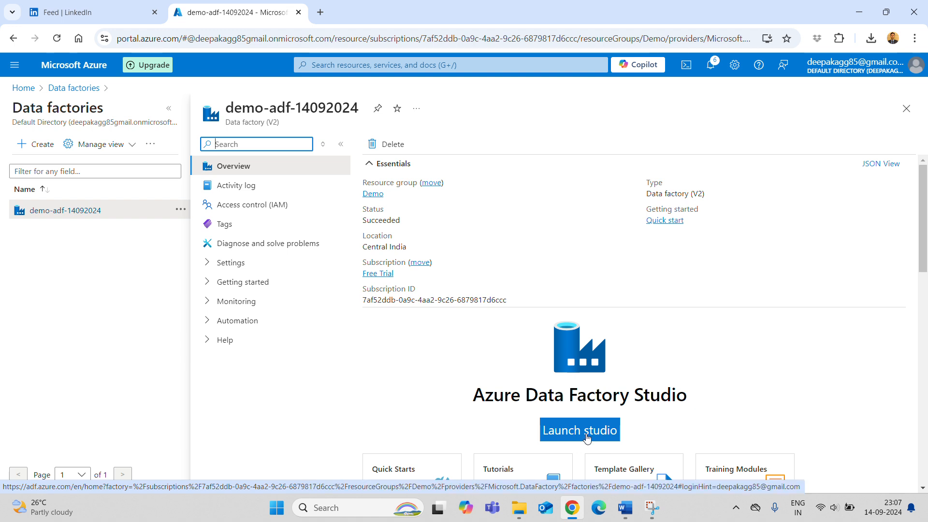
left_click(587, 438)
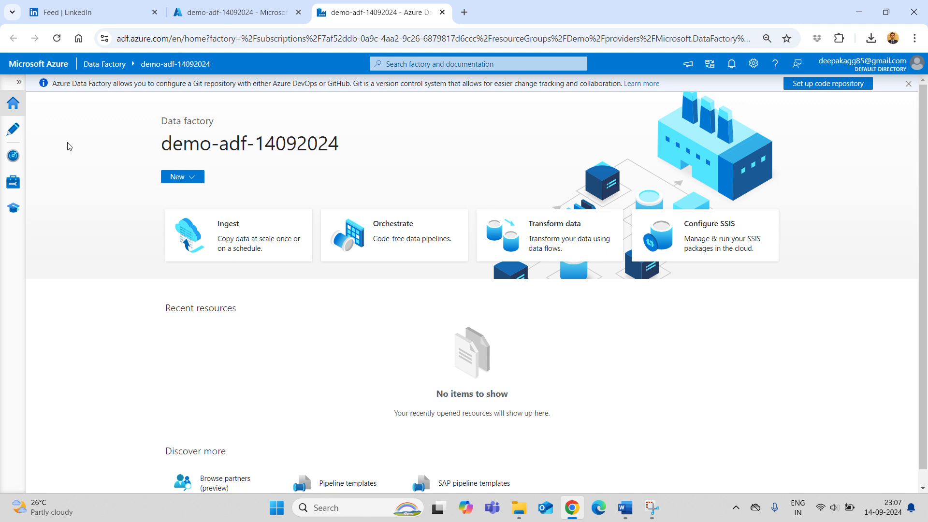
key("alt+Tab")
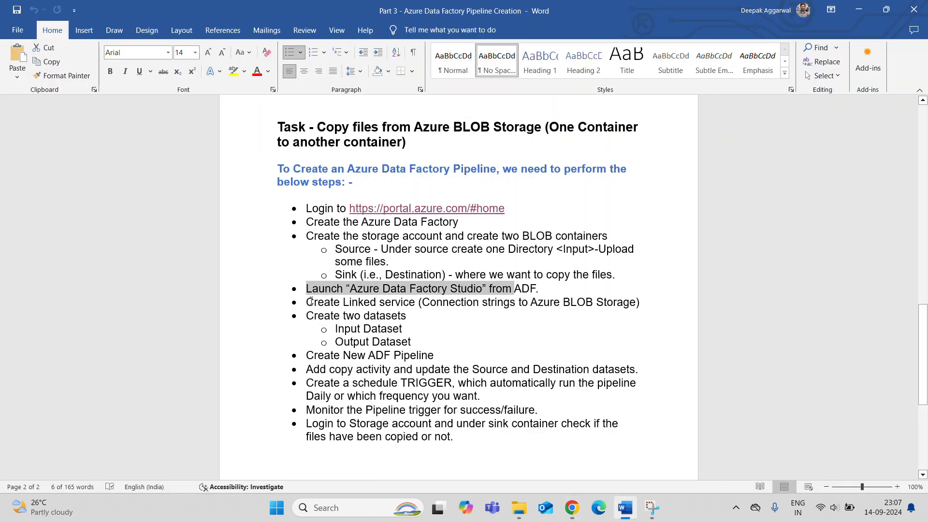
left_click_drag(310, 301, 640, 302)
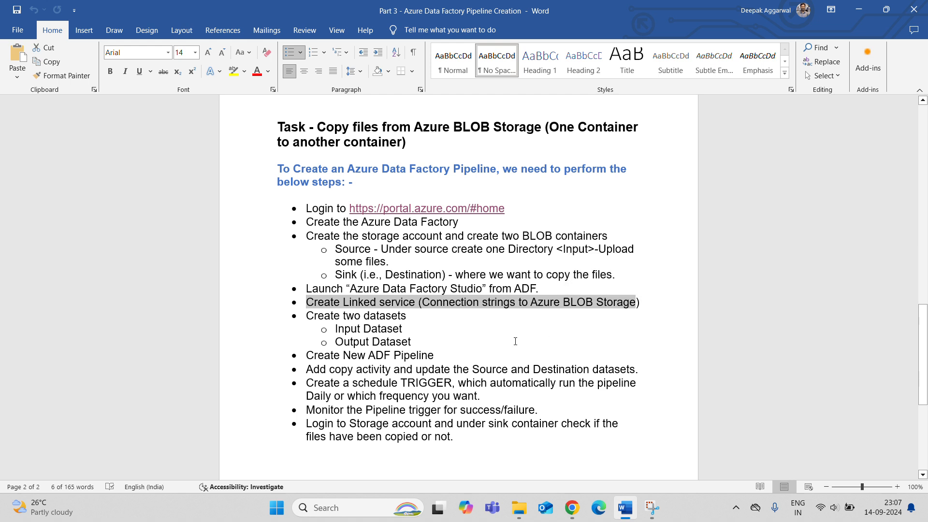
left_click(515, 342)
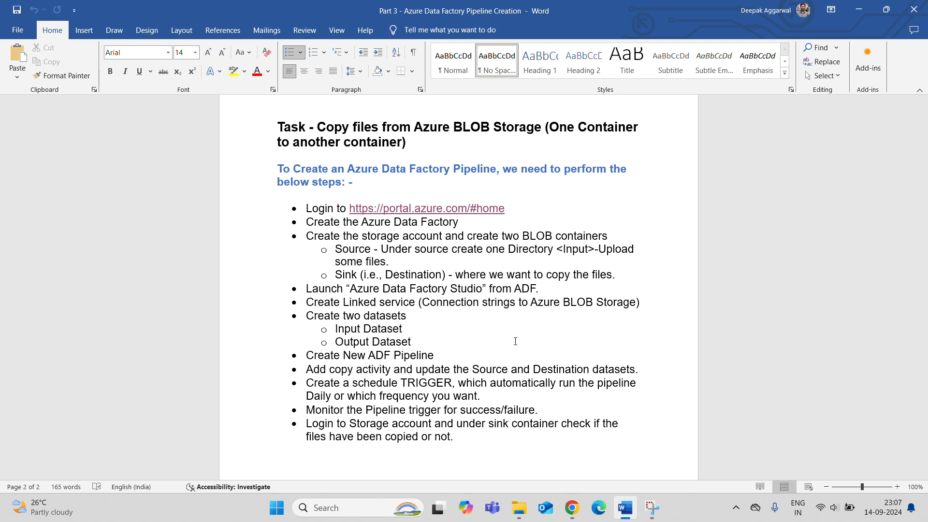
key("alt+Tab")
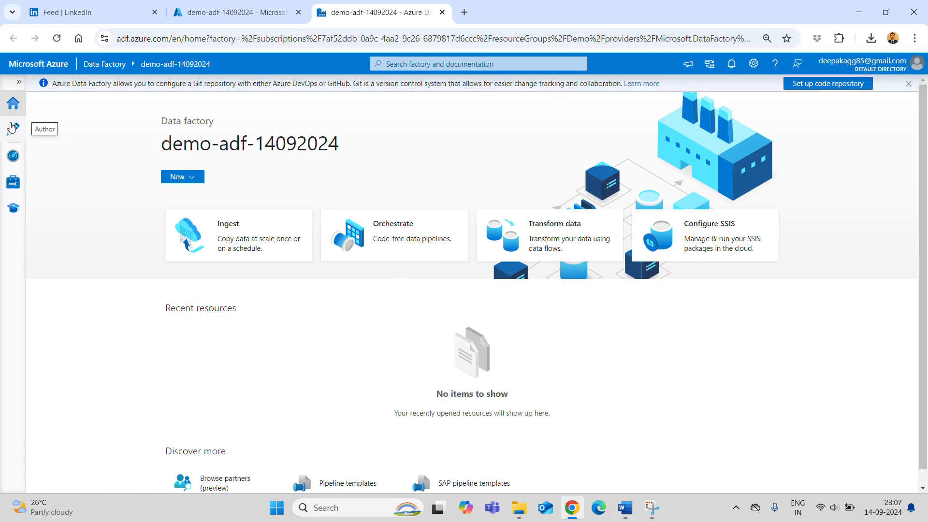
- Start a new Azure Blob Storage linked service from the Linked services management page
left_click(19, 86)
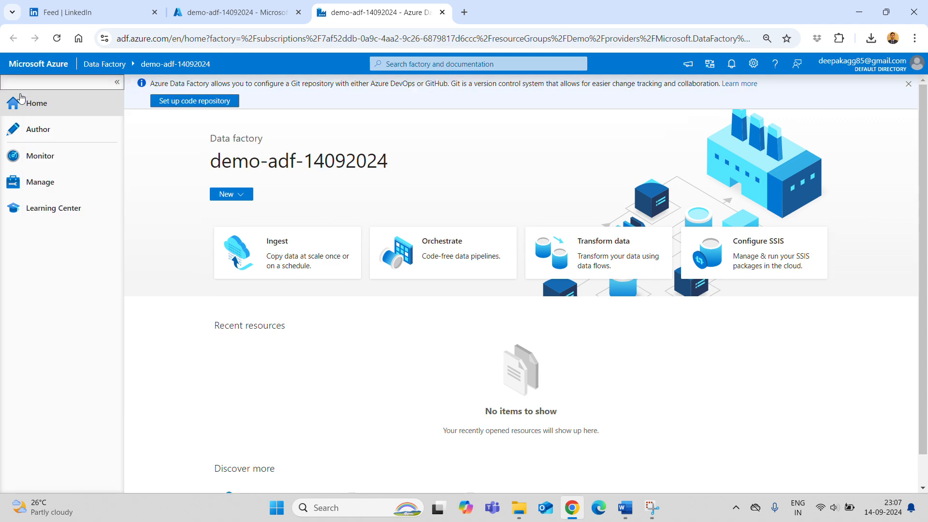
left_click(44, 190)
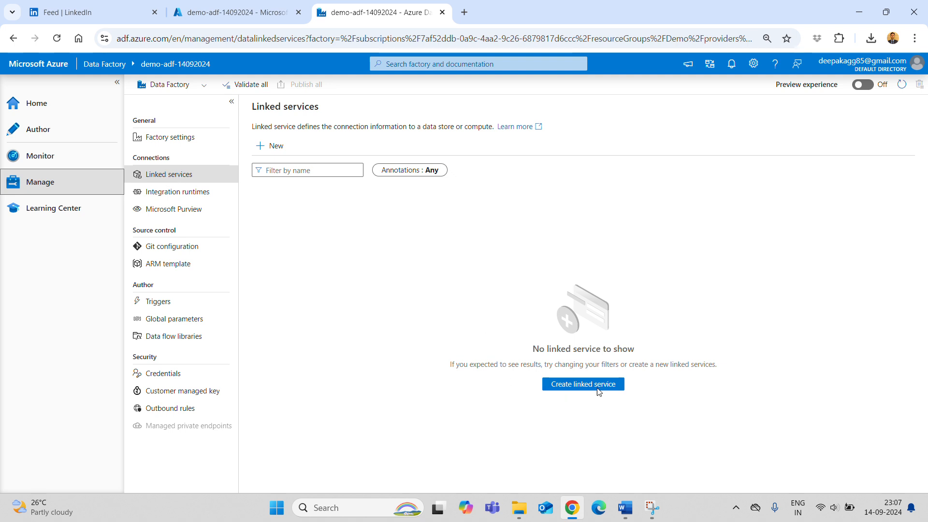
left_click(579, 384)
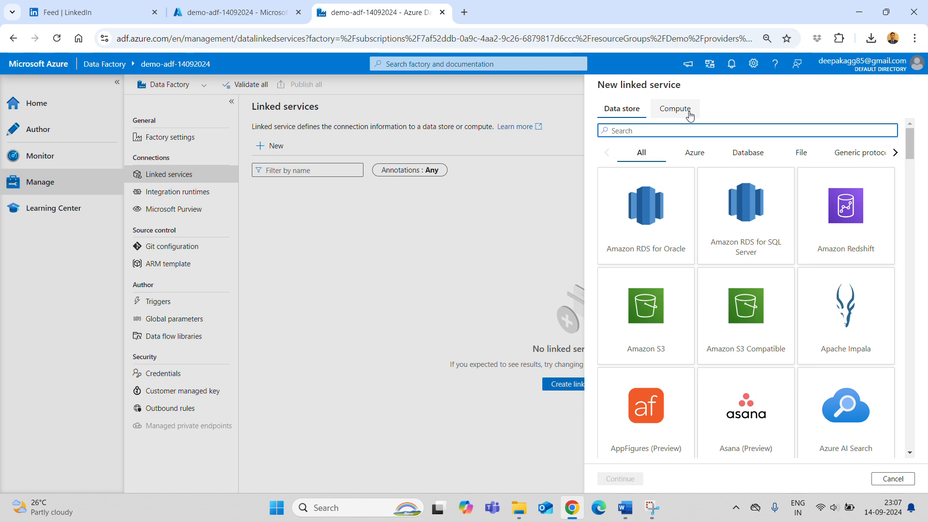
left_click(695, 152)
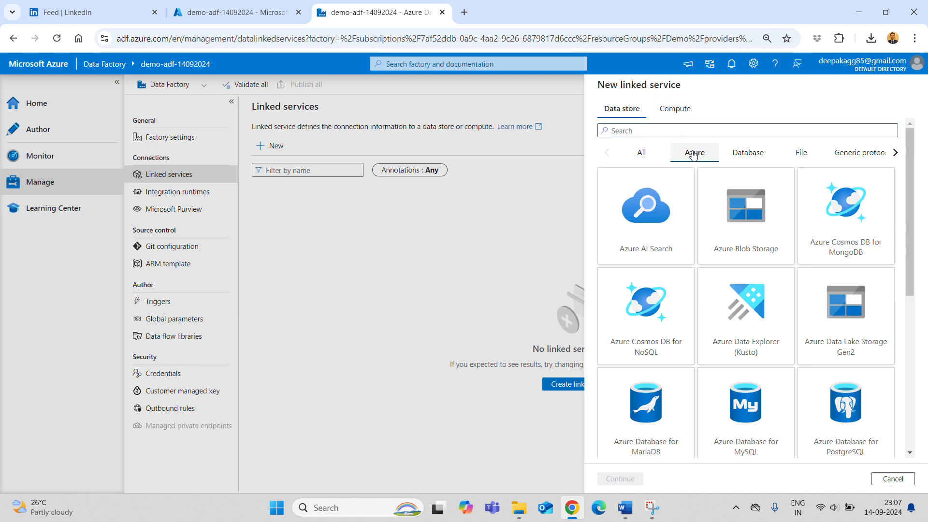
left_click(754, 228)
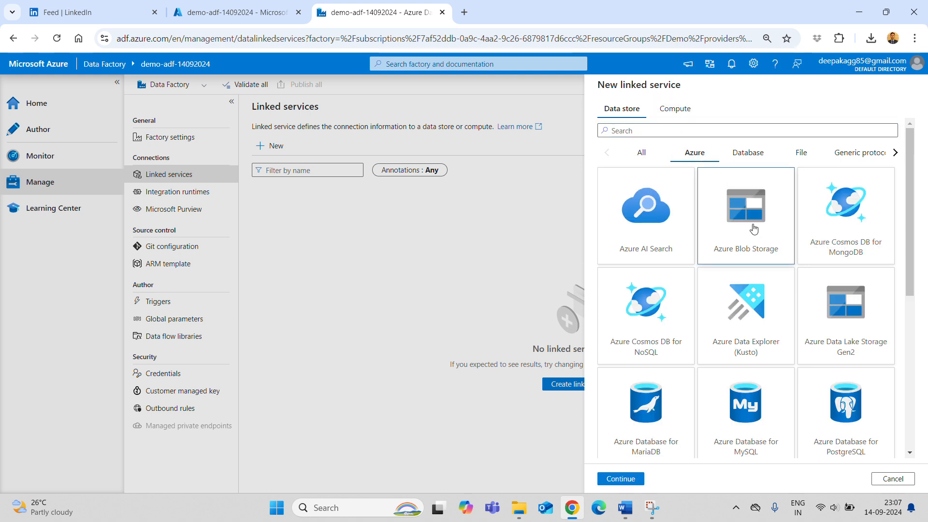
left_click(620, 478)
- Name the linked service AzureBlobStorage and reuse that text as its description
key("BackSpace")
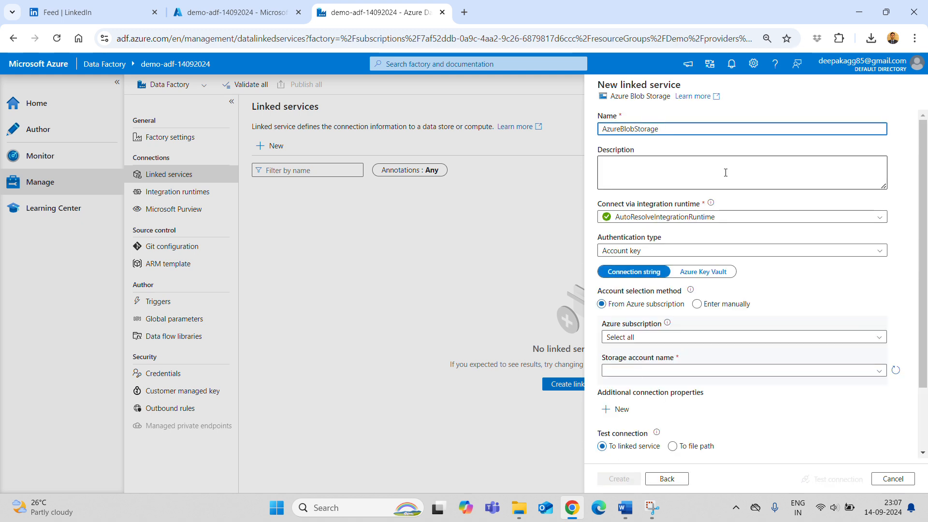
key("ctrl+a")
key("ctrl+c")
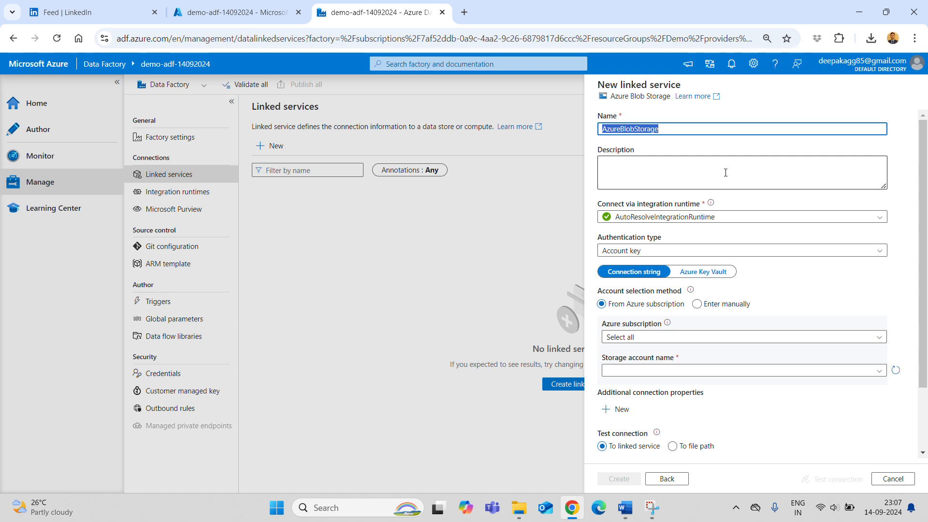
left_click(726, 173)
key("ctrl+v")
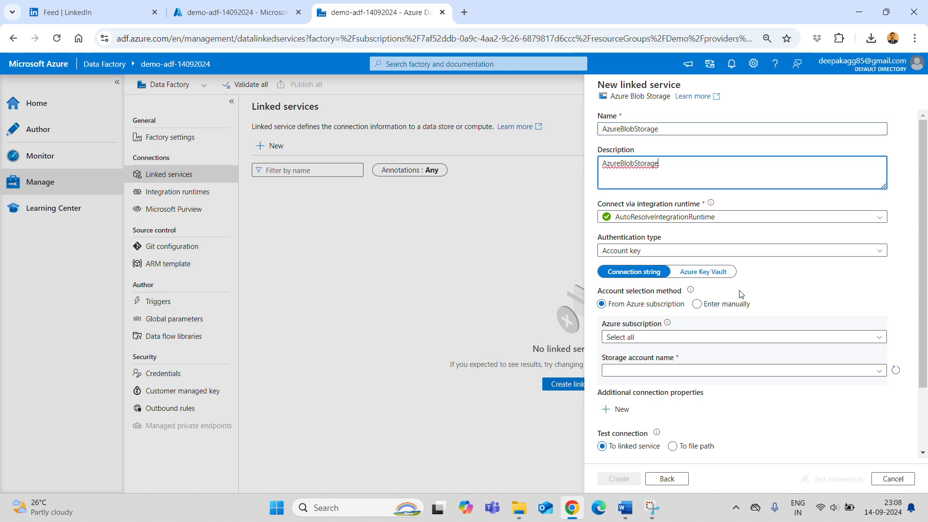
left_click(673, 329)
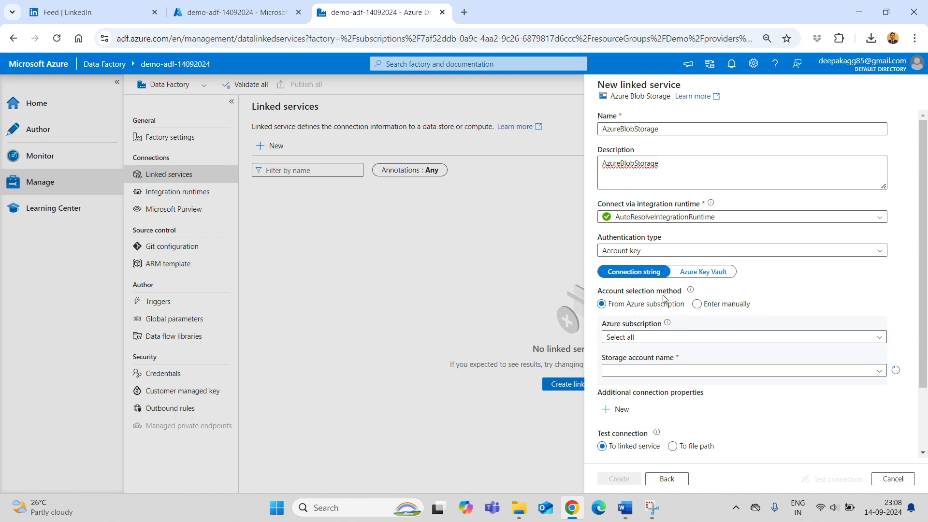
- Choose the Free Trial subscription and demostorage14092024 account, then switch account details to manual entry
left_click(730, 339)
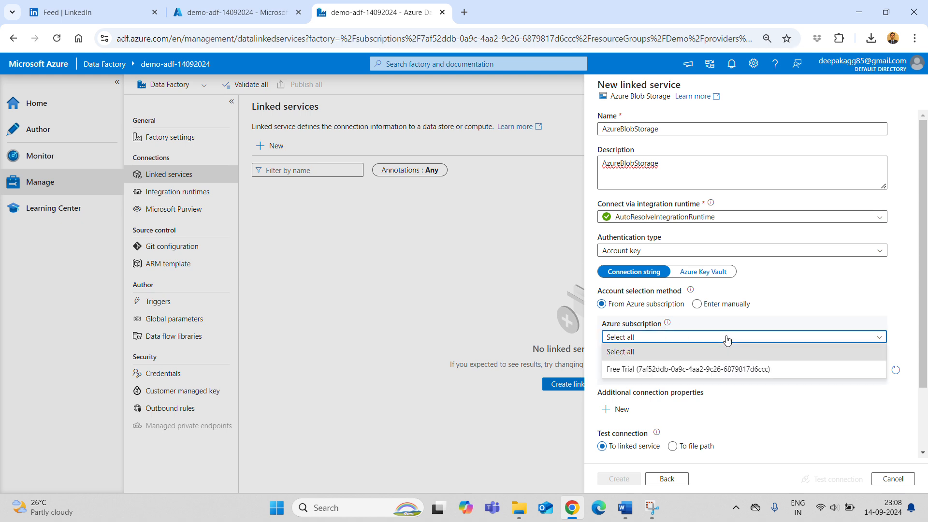
left_click(640, 370)
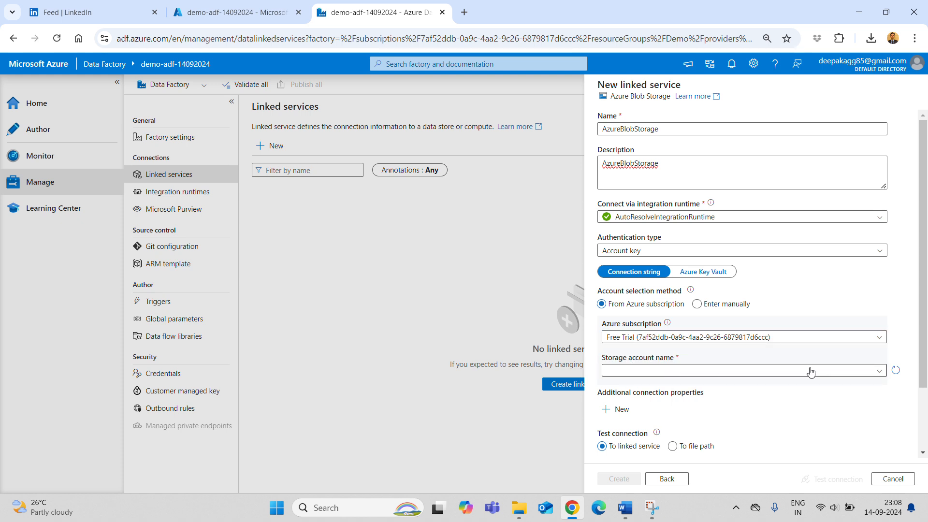
left_click(839, 373)
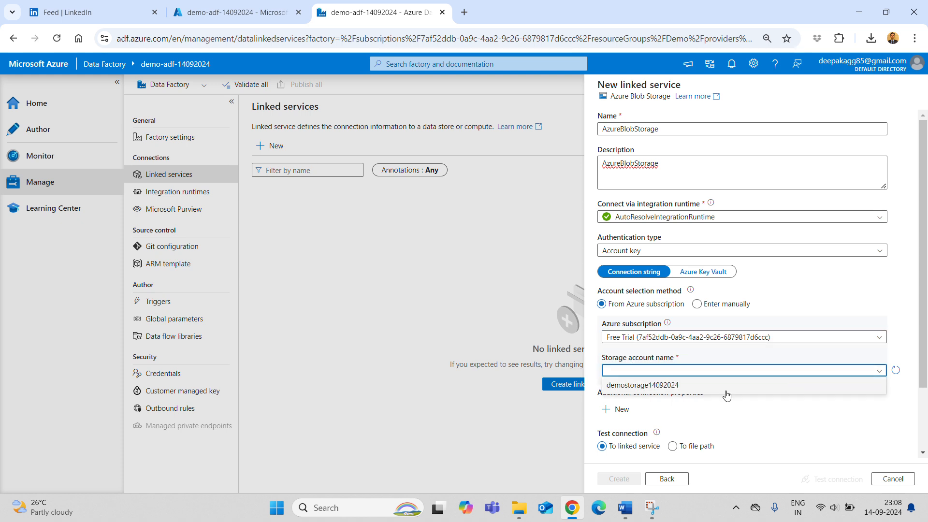
left_click(706, 387)
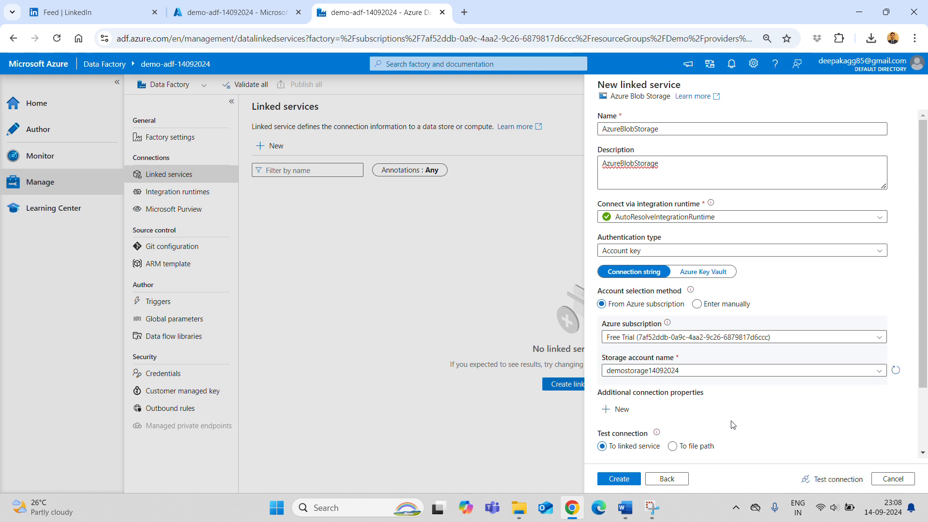
left_click(727, 304)
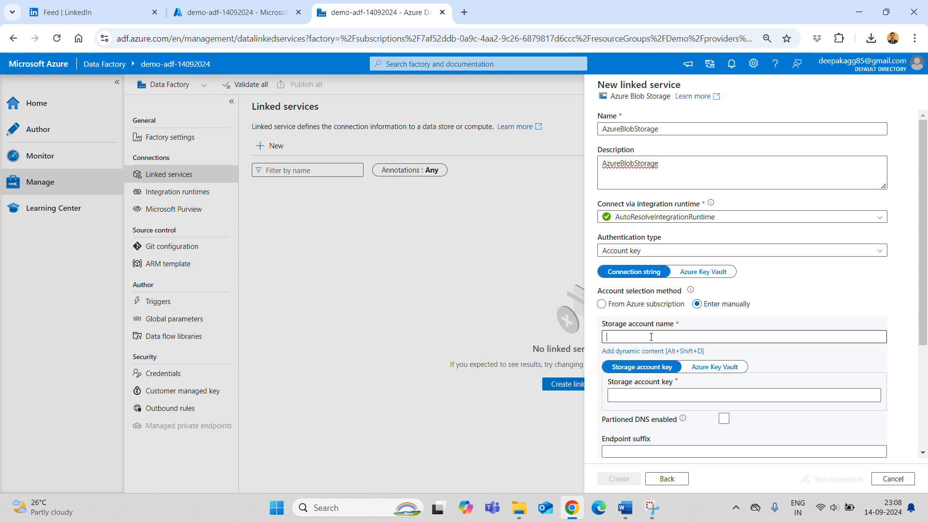
left_click(652, 336)
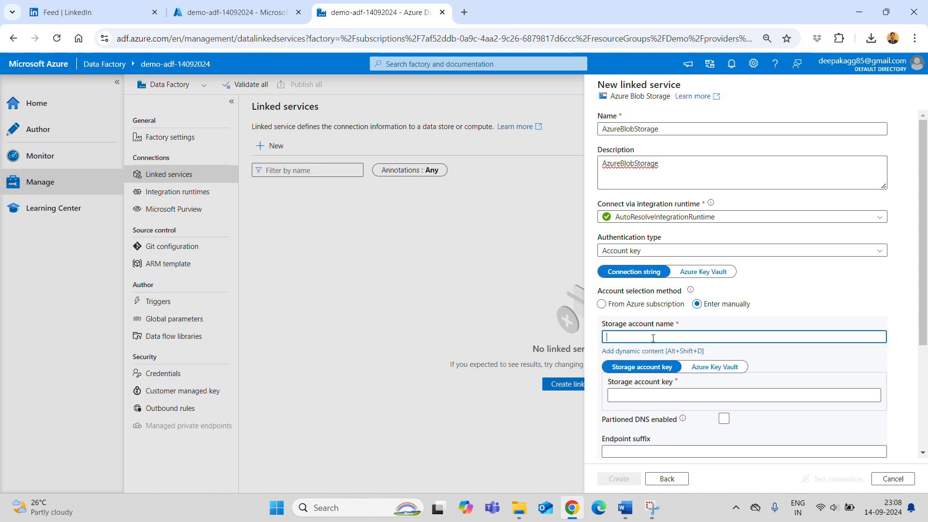
left_click(212, 12)
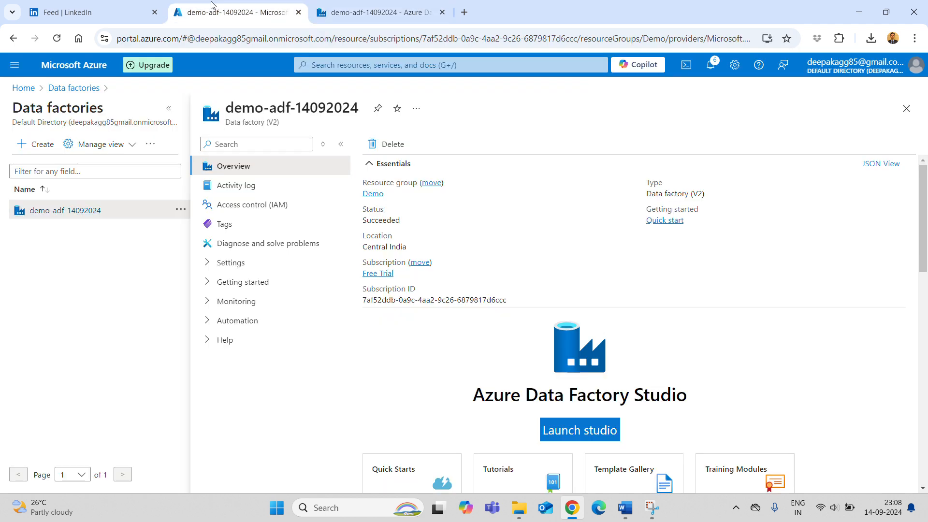
- Copy the demostorage14092024 storage account name from the portal into the linked service form
left_click(23, 88)
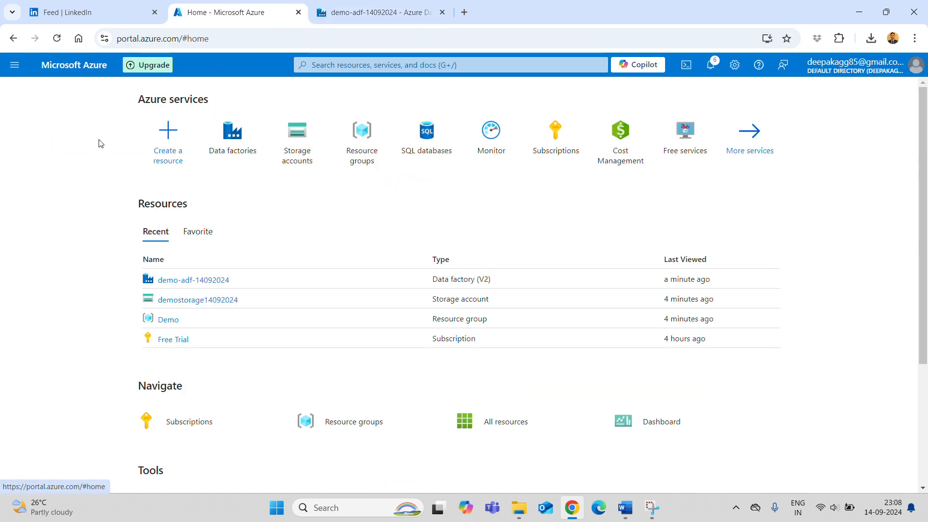
left_click(297, 148)
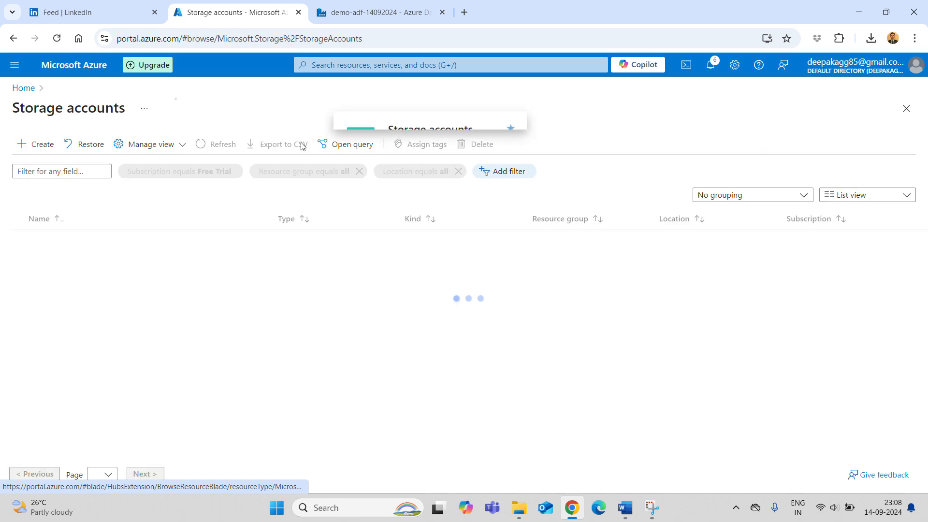
left_click(70, 243)
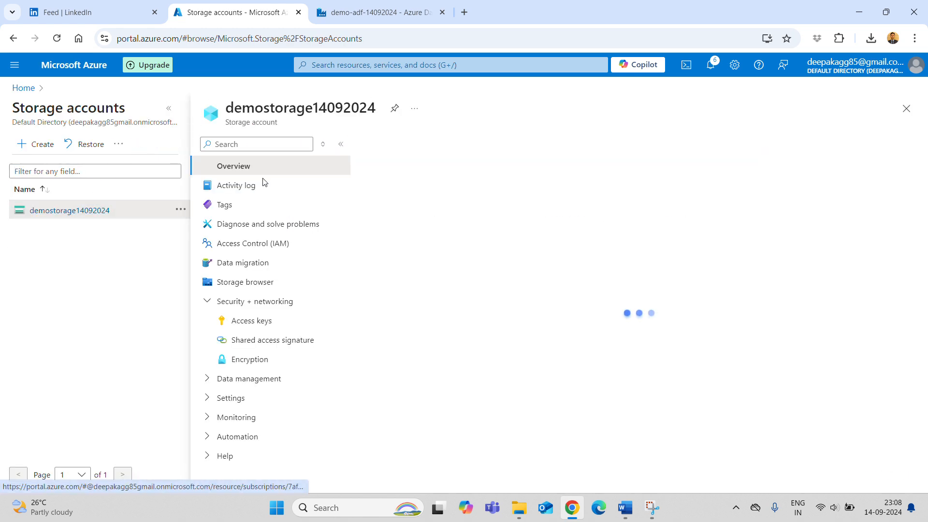
double_click(292, 110)
key("ctrl+c")
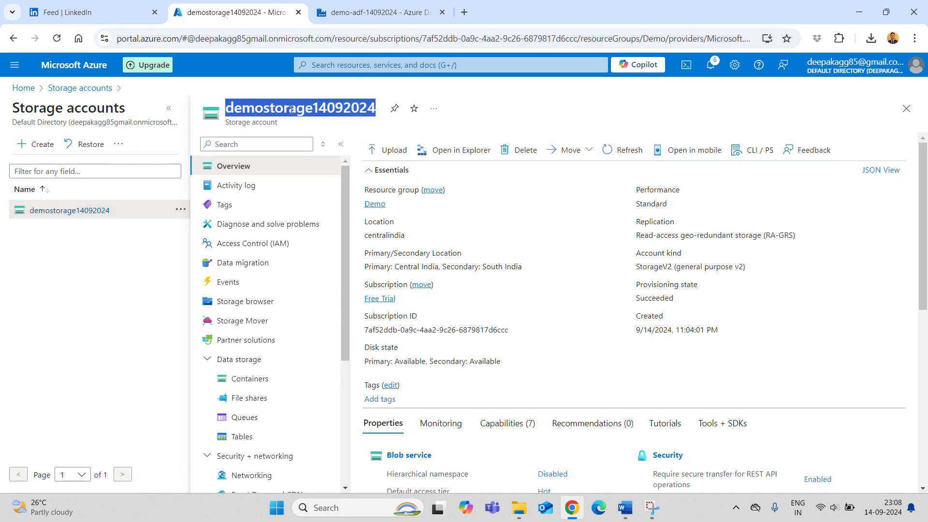
left_click(379, 12)
key("ctrl+v")
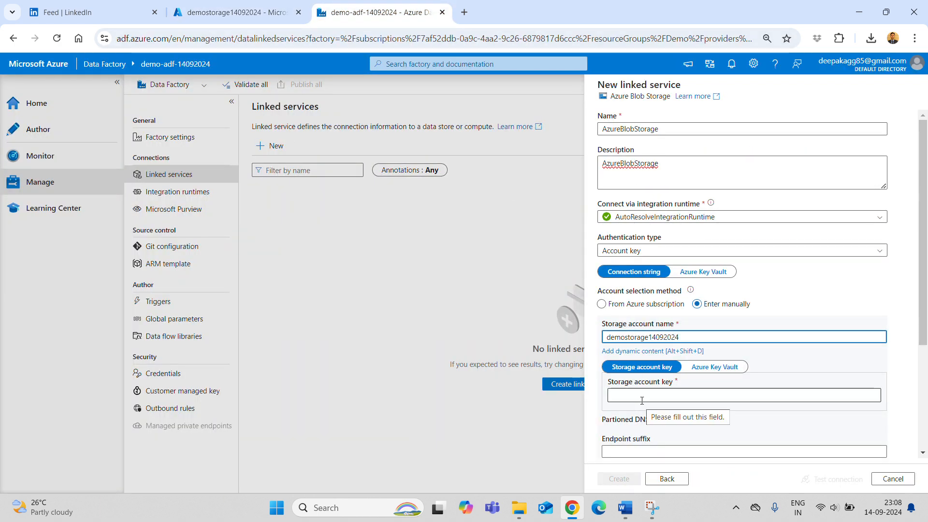
- Reveal and copy demostorage14092024's key1 access key and paste it as the storage account key
left_click(277, 10)
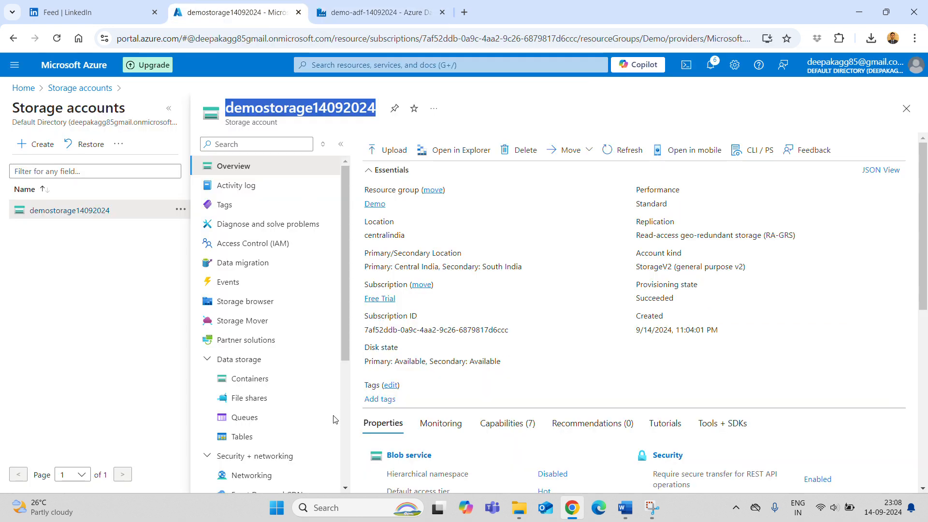
scroll(290, 426, "down", 4)
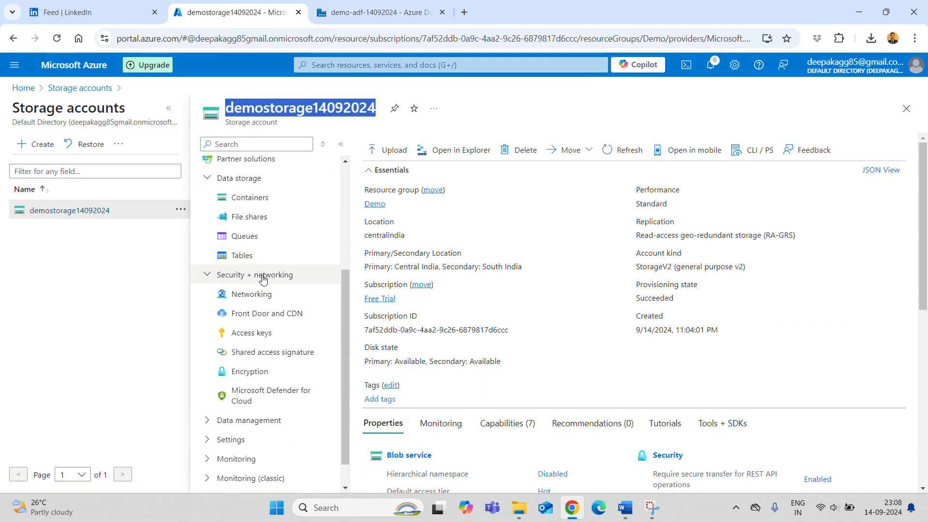
left_click(260, 338)
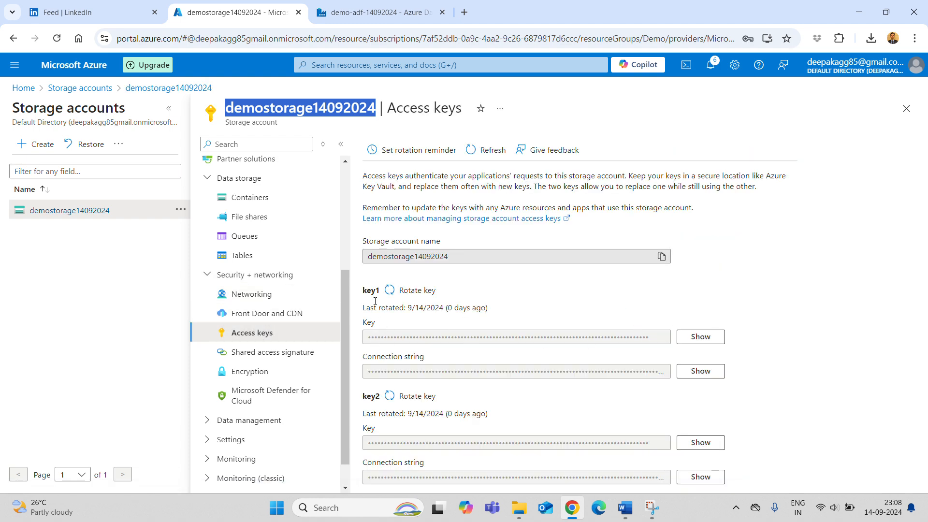
left_click(701, 337)
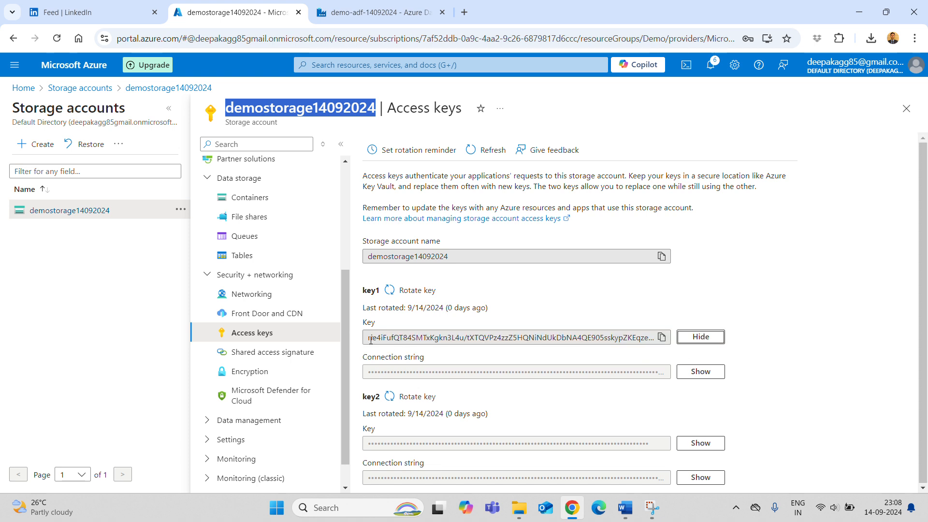
left_click_drag(371, 339, 546, 338)
left_click(763, 305)
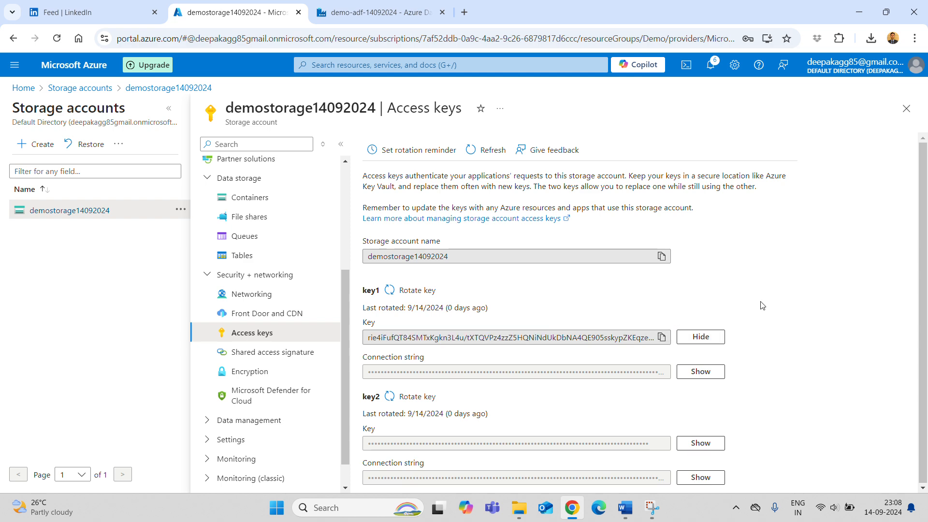
left_click(661, 337)
key("alt+Tab")
key("alt+Tab")
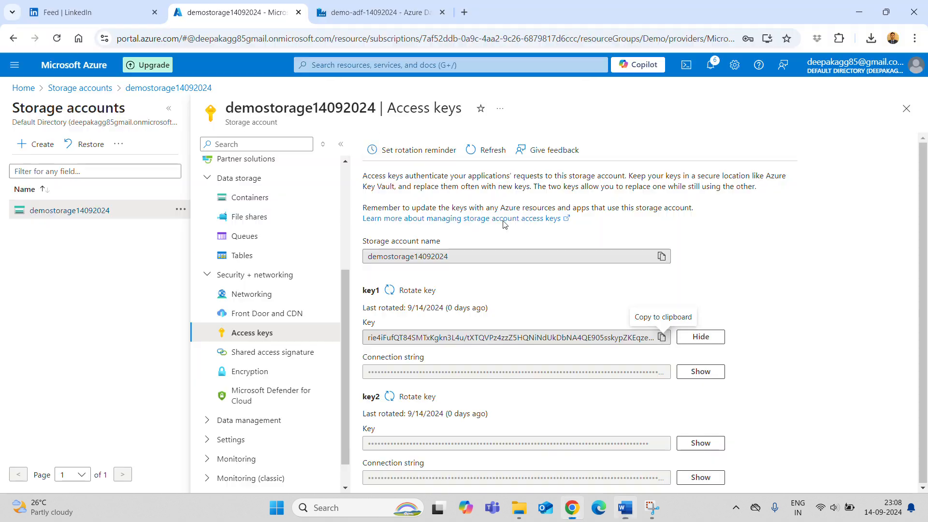
left_click(358, 7)
left_click(677, 394)
key("ctrl+v")
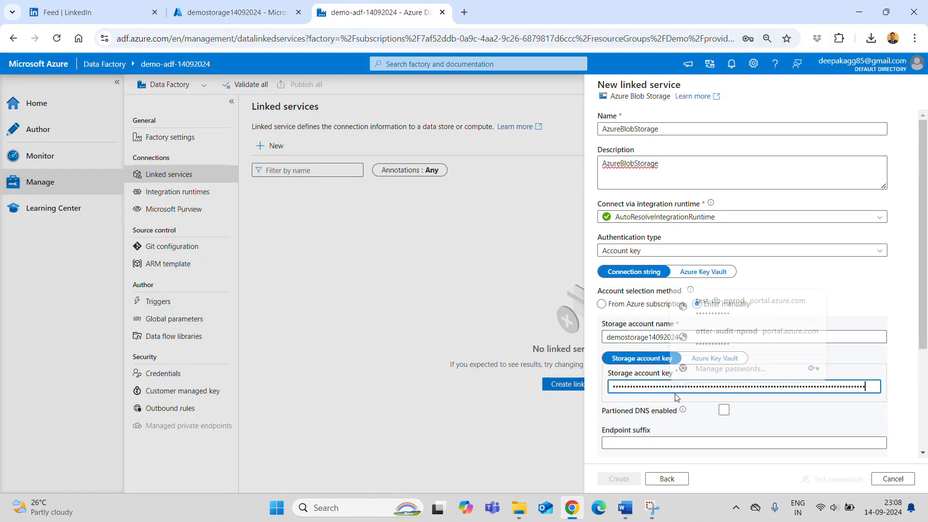
- Create the AzureBlobStorage linked service, dismiss the save-password prompt, and bring up the Word notes
left_click(623, 481)
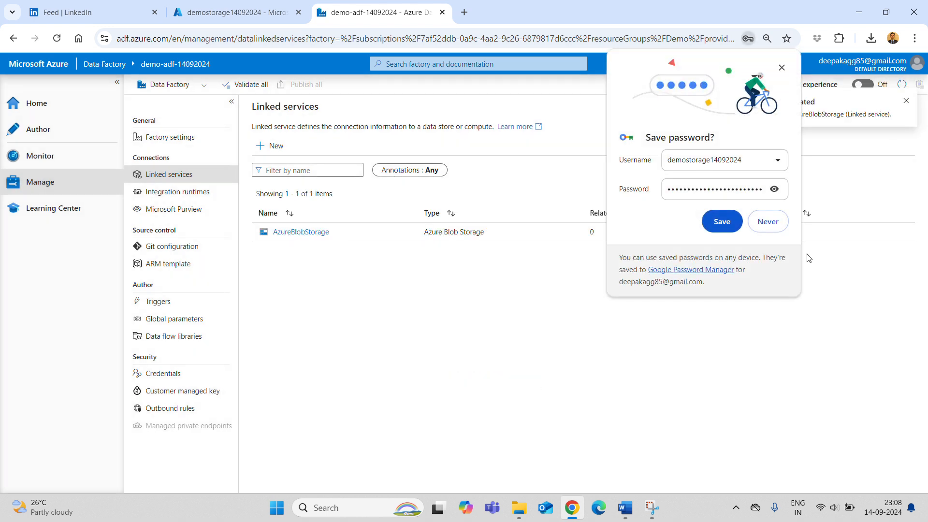
left_click(722, 222)
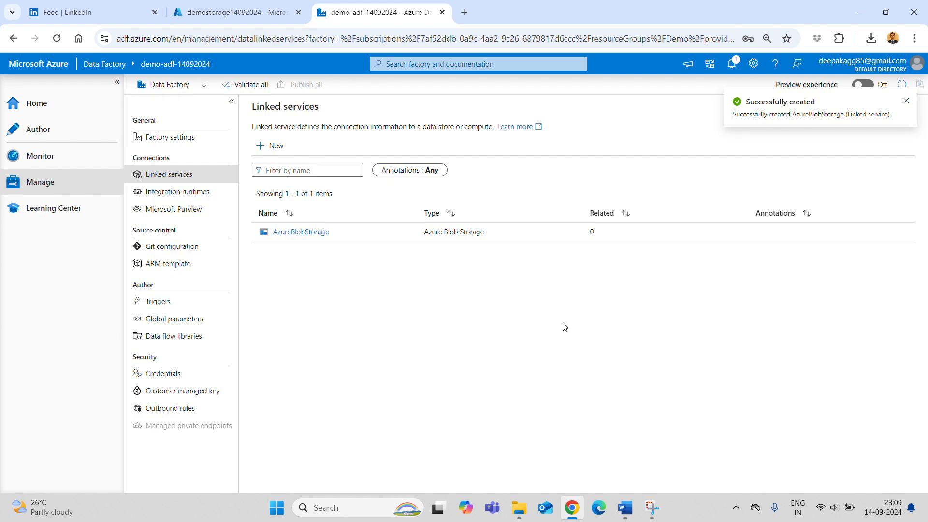
left_click(625, 508)
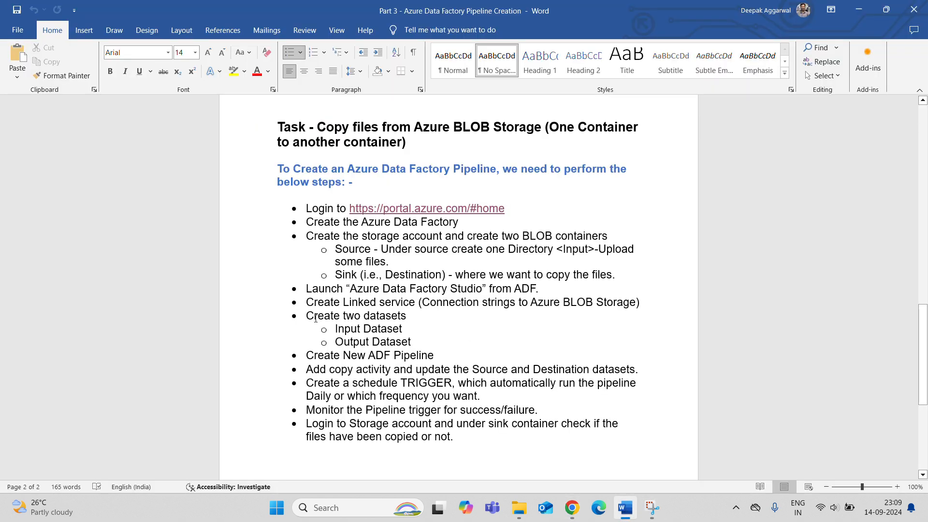
- Highlight the 'Create two datasets' Input and Output Dataset steps in the notes, then return to Data Factory
left_click_drag(310, 315, 431, 344)
left_click(434, 346)
left_click_drag(410, 329, 335, 329)
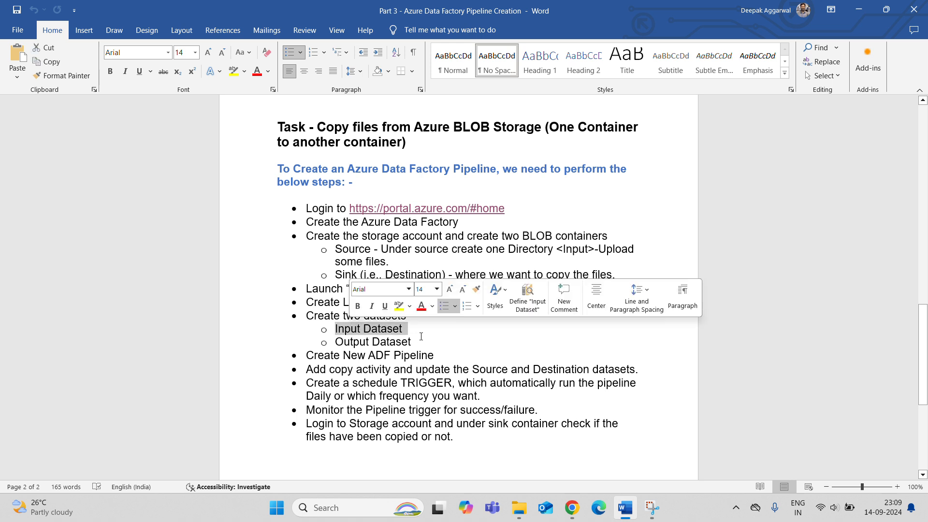
left_click_drag(415, 342, 380, 342)
left_click(413, 370)
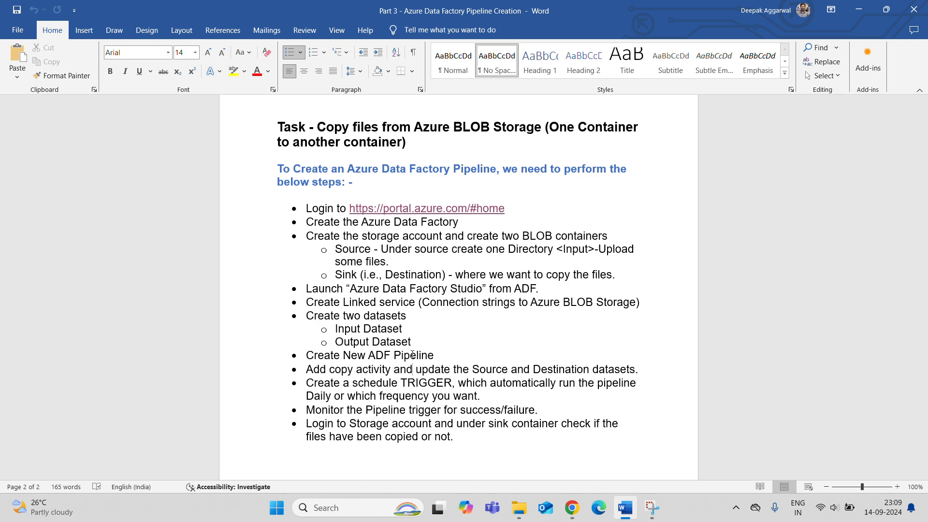
key("alt+Tab")
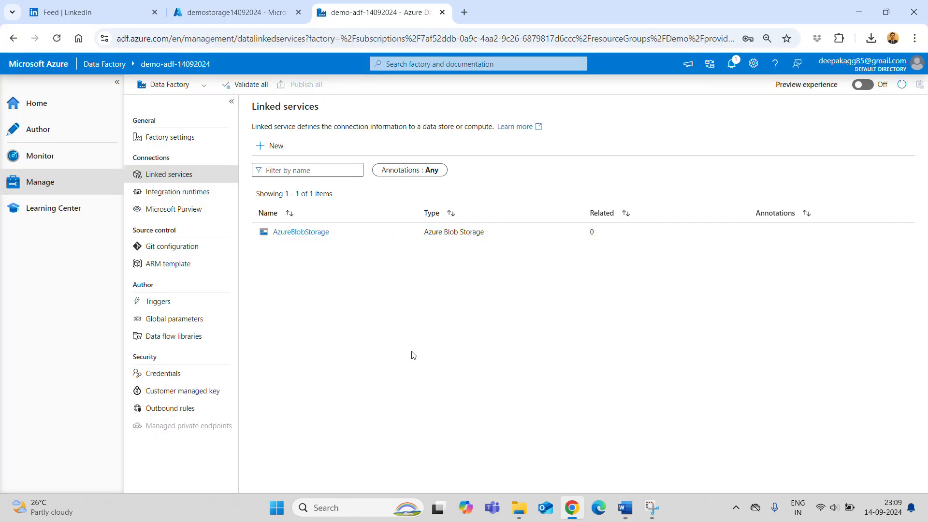
left_click(56, 131)
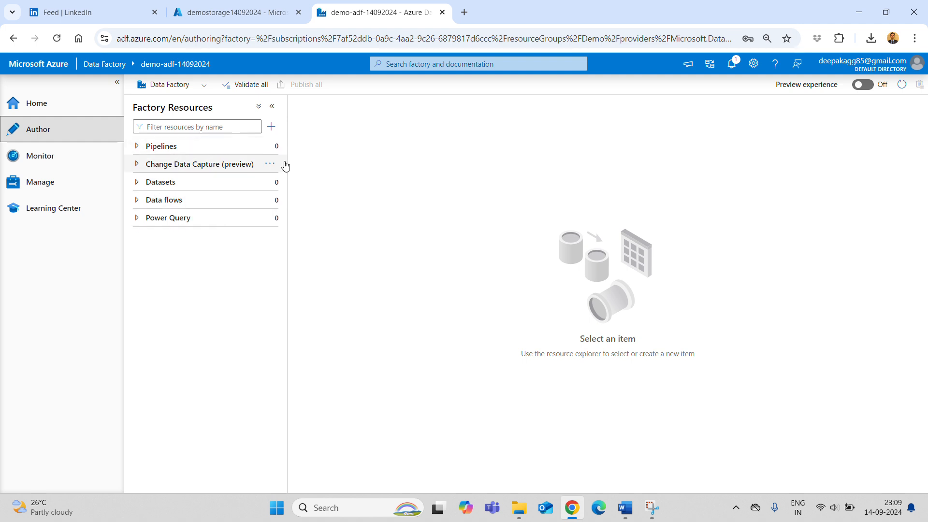
left_click(273, 202)
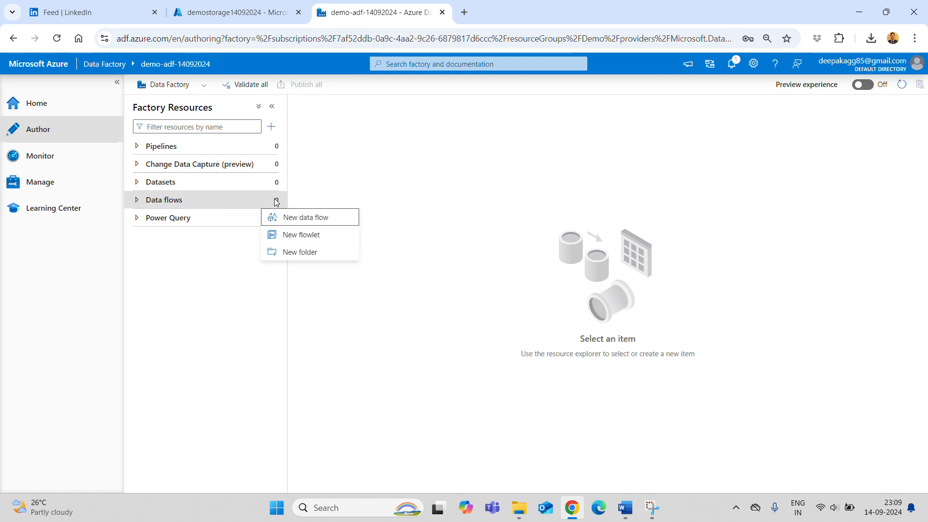
left_click(301, 217)
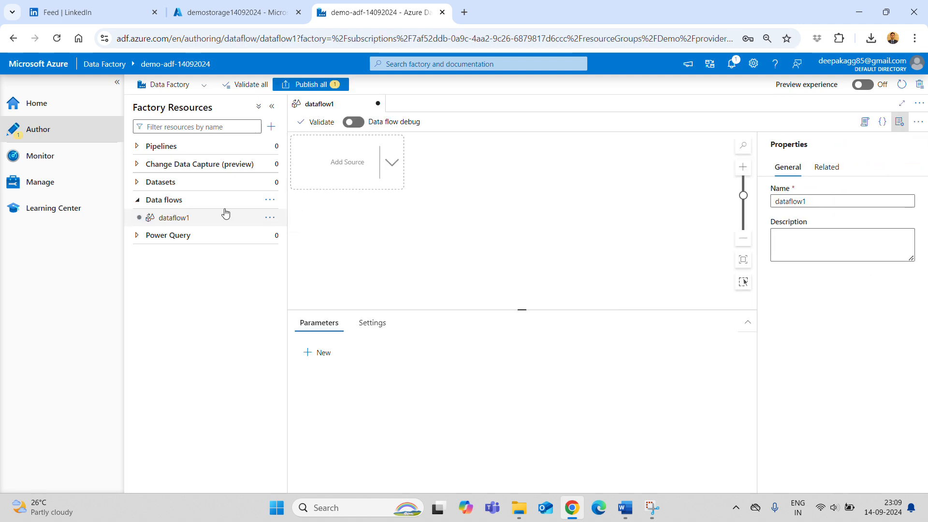
left_click(271, 183)
left_click(415, 227)
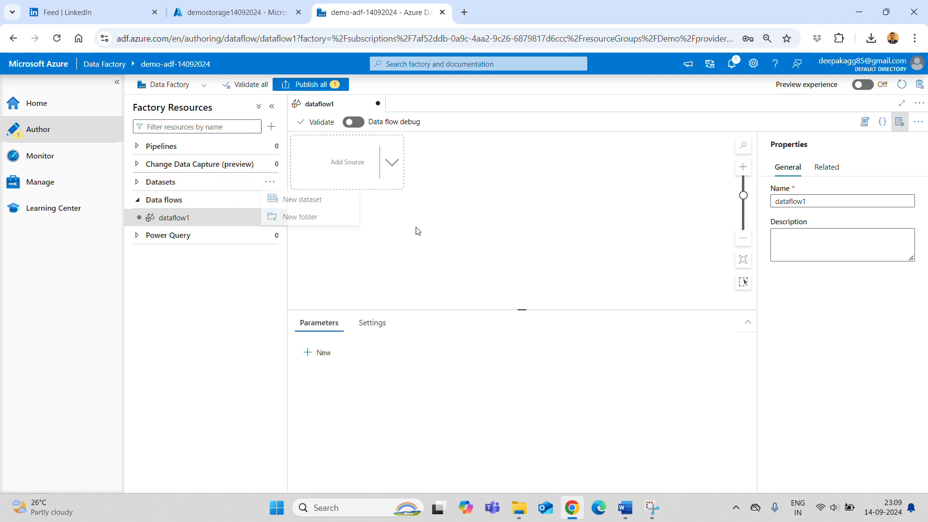
left_click(310, 85)
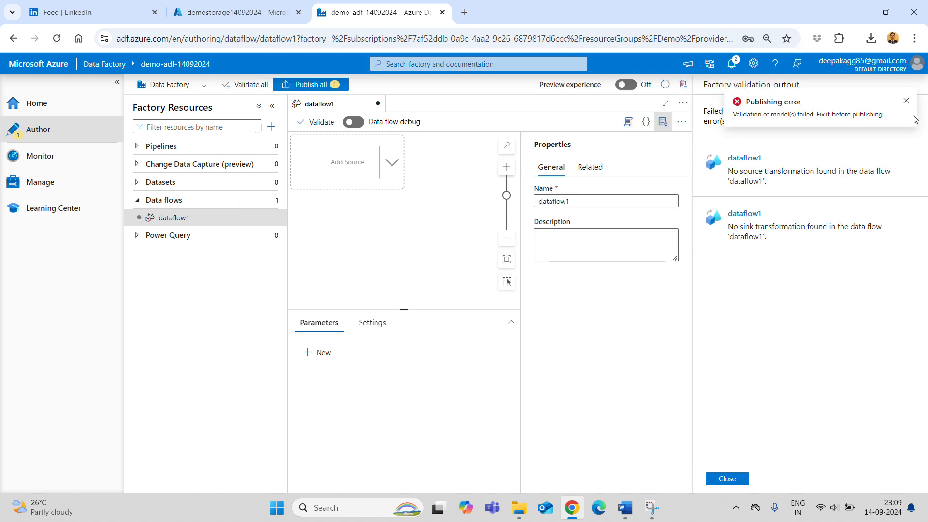
left_click(906, 101)
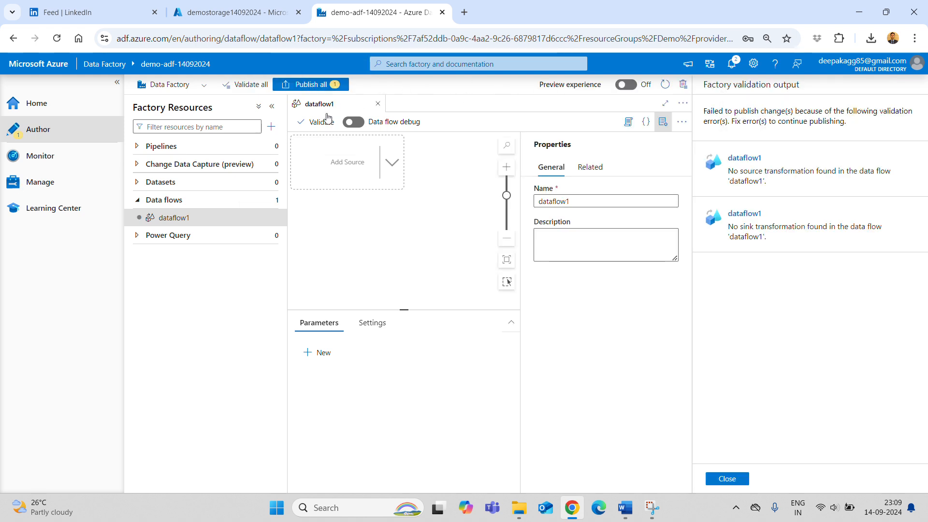
left_click(378, 104)
left_click(436, 304)
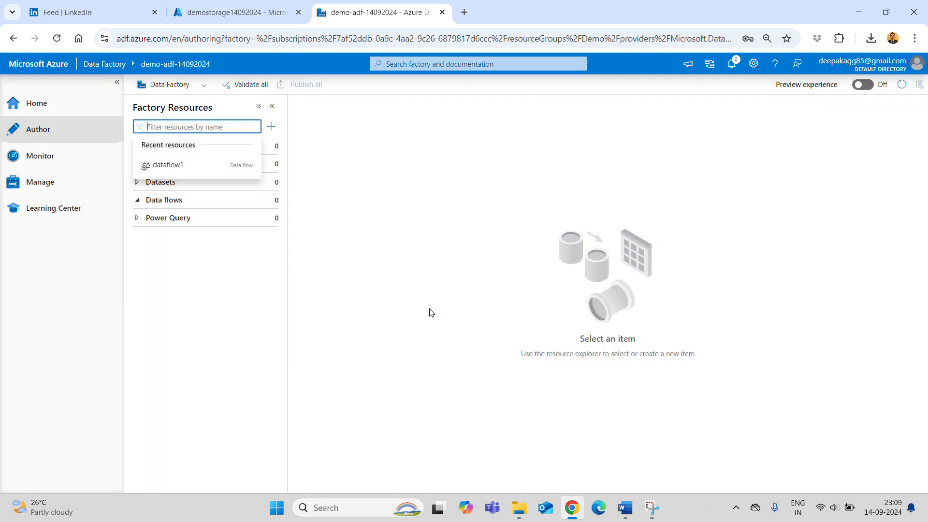
- Start a new Azure Blob Storage Binary dataset named Input_dataset
left_click(270, 182)
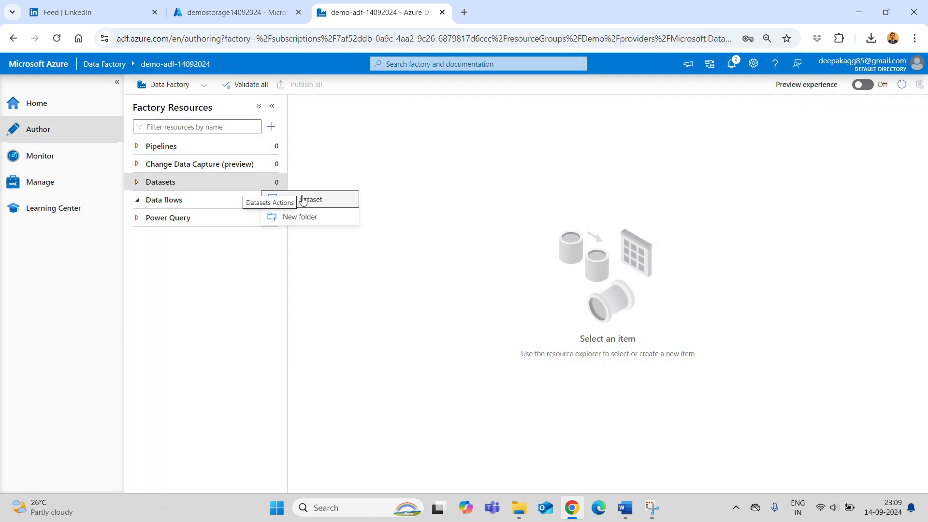
left_click(309, 202)
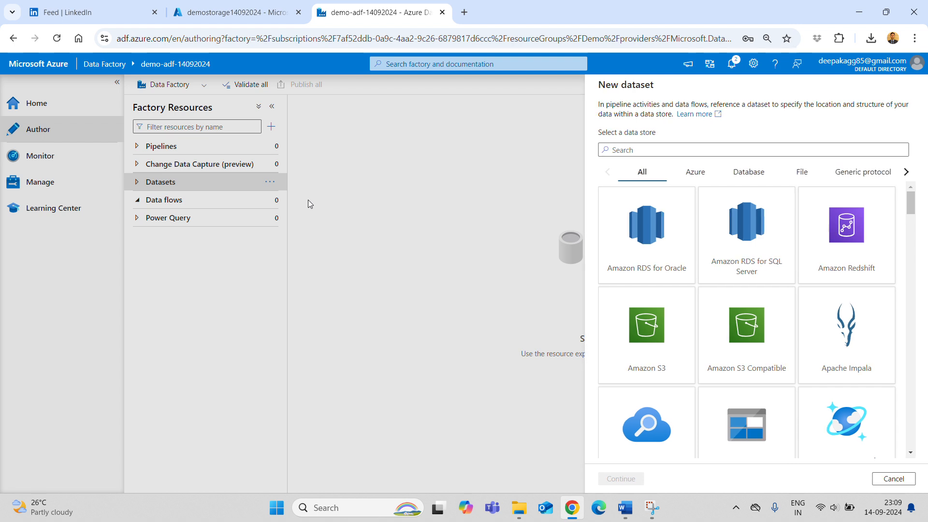
left_click(695, 174)
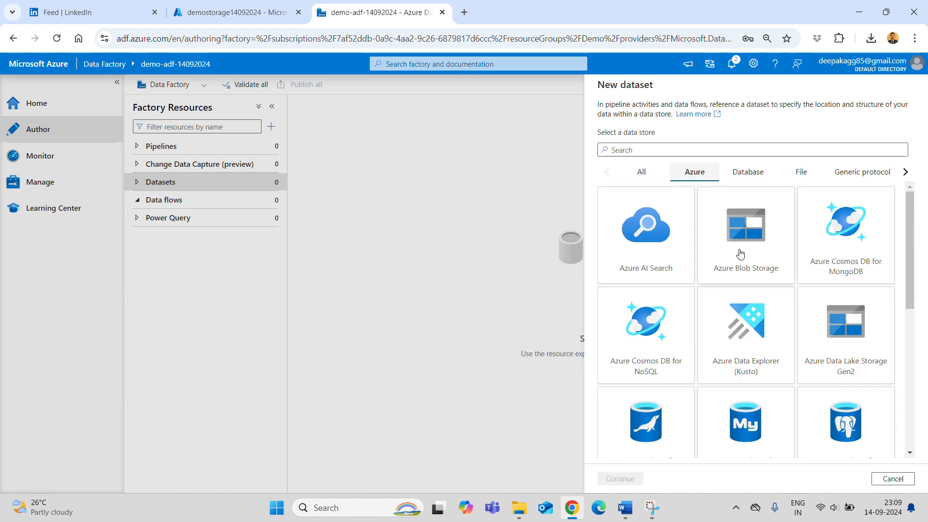
left_click(744, 248)
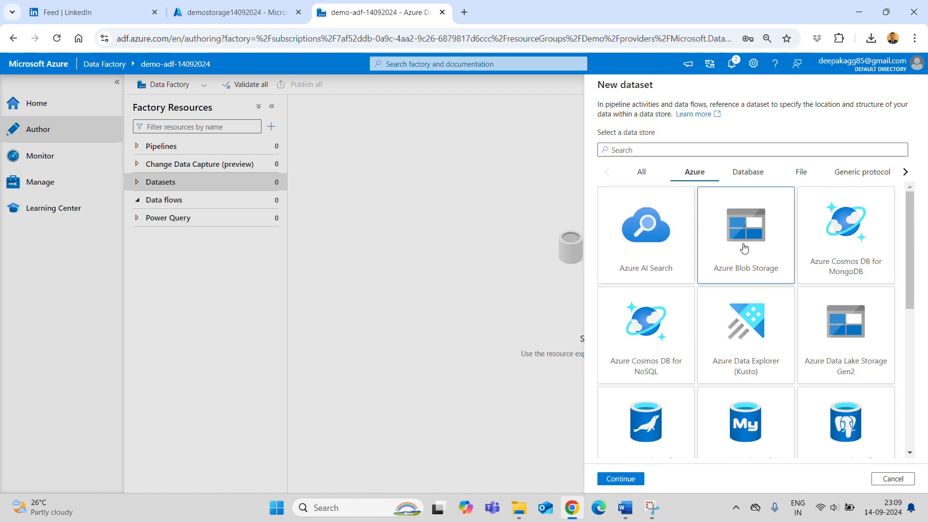
left_click(621, 478)
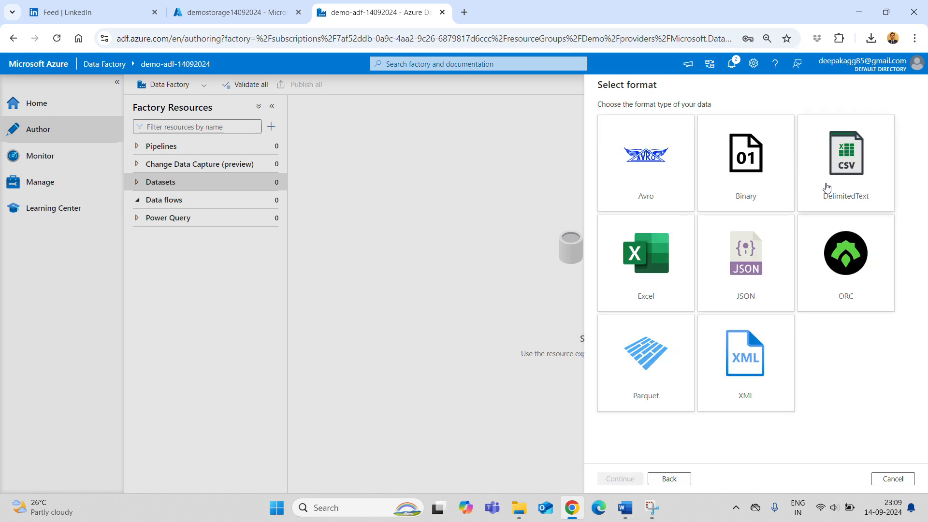
left_click(747, 170)
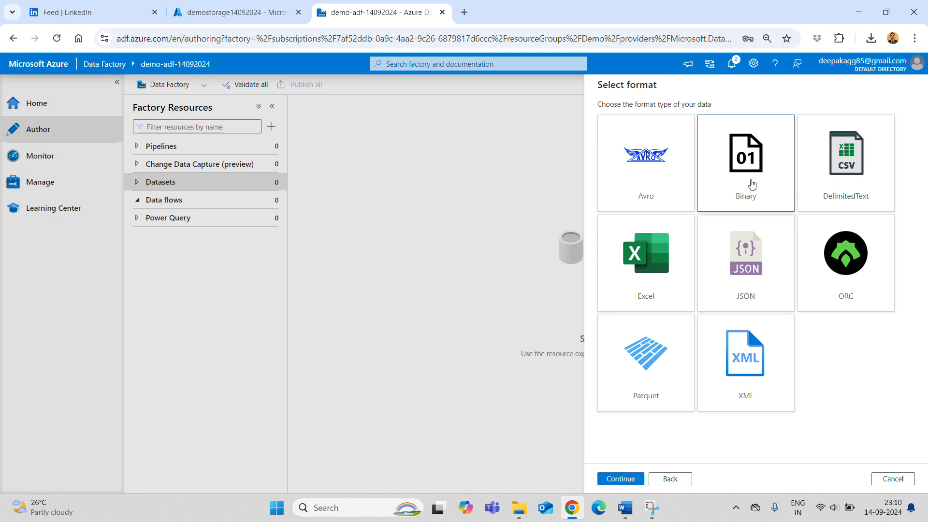
left_click(621, 478)
left_click_drag(643, 118, 489, 111)
key("BackSpace")
type("Input")
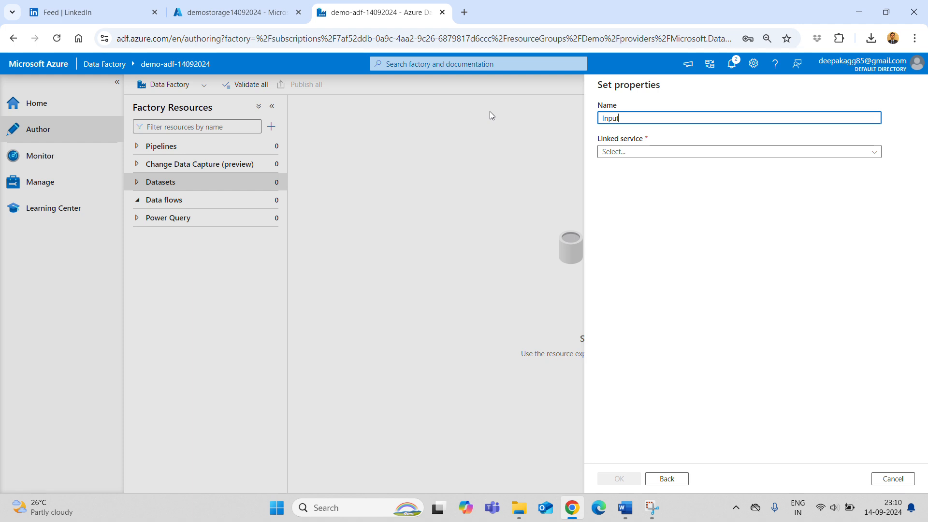
type("_dataset")
- Link Input_dataset to AzureBlobStorage with file path source/Input and create it
left_click(686, 152)
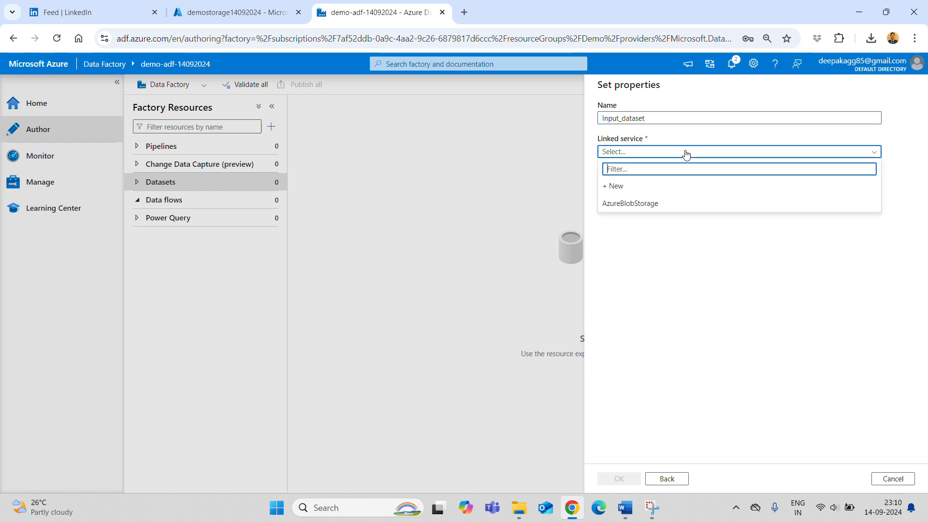
left_click(646, 189)
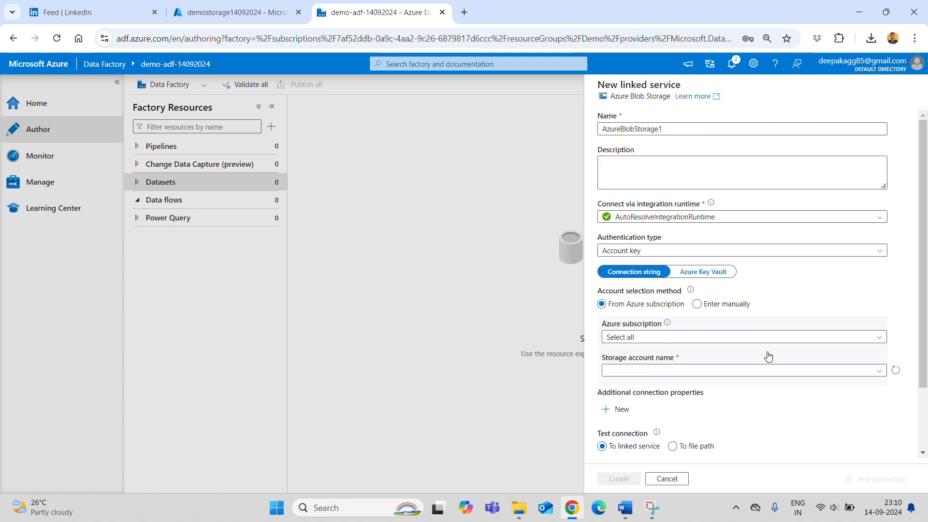
left_click(667, 478)
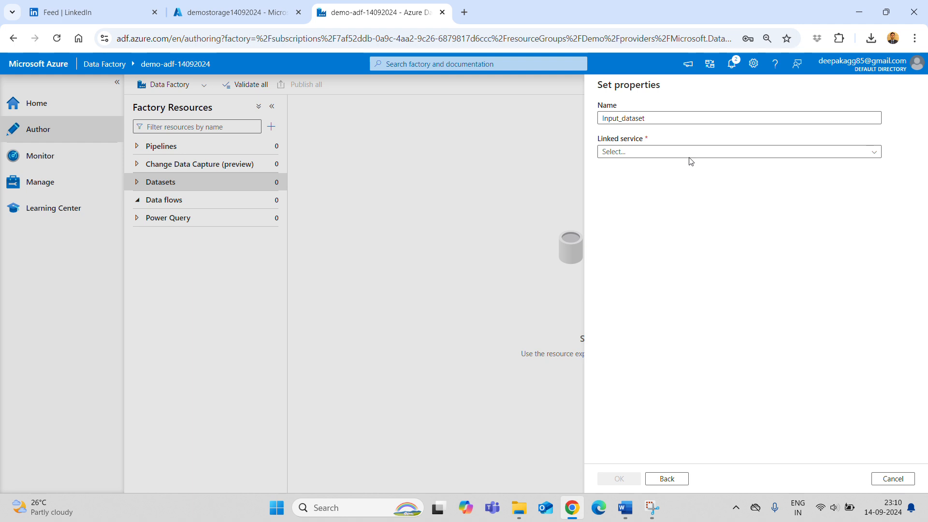
left_click(661, 152)
left_click(637, 203)
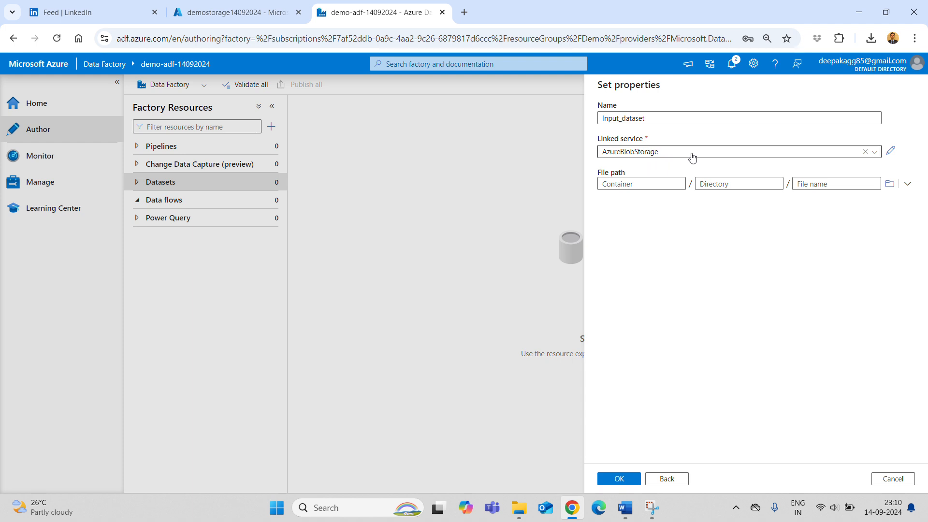
left_click(908, 184)
left_click(843, 202)
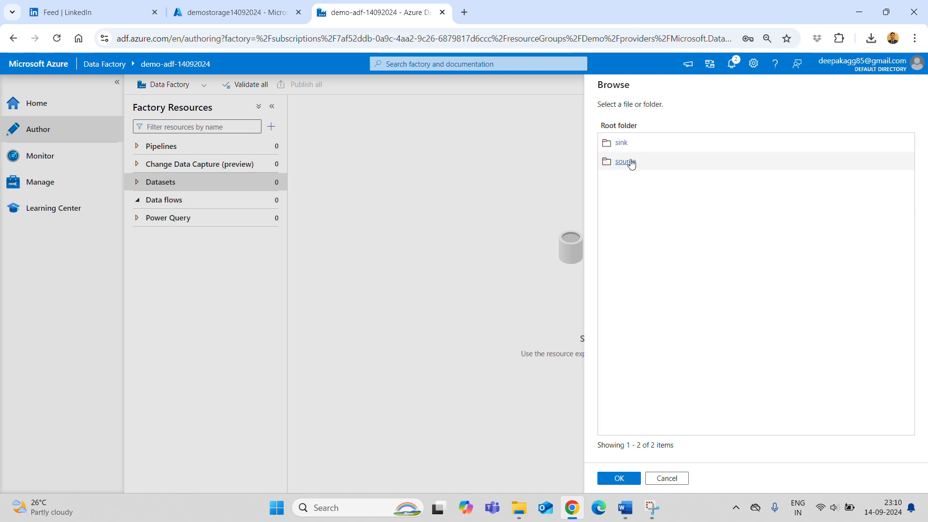
left_click(631, 163)
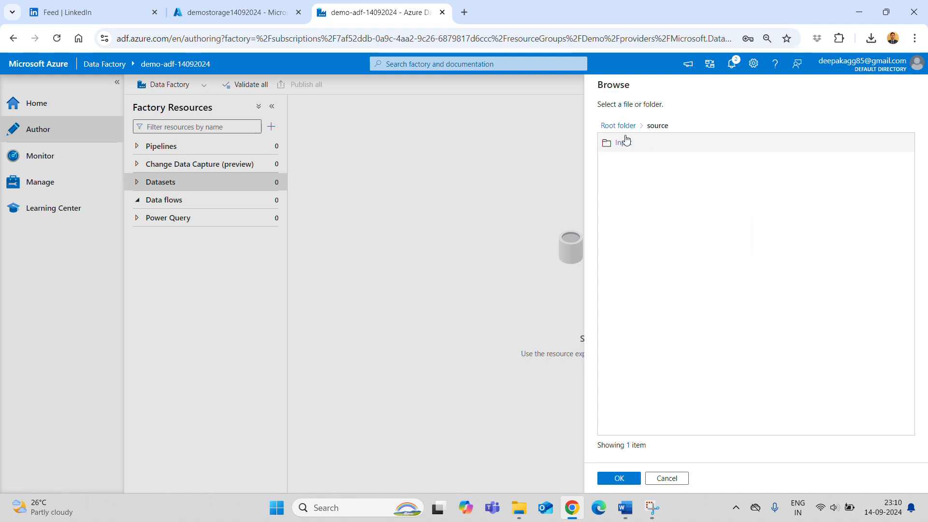
left_click(623, 143)
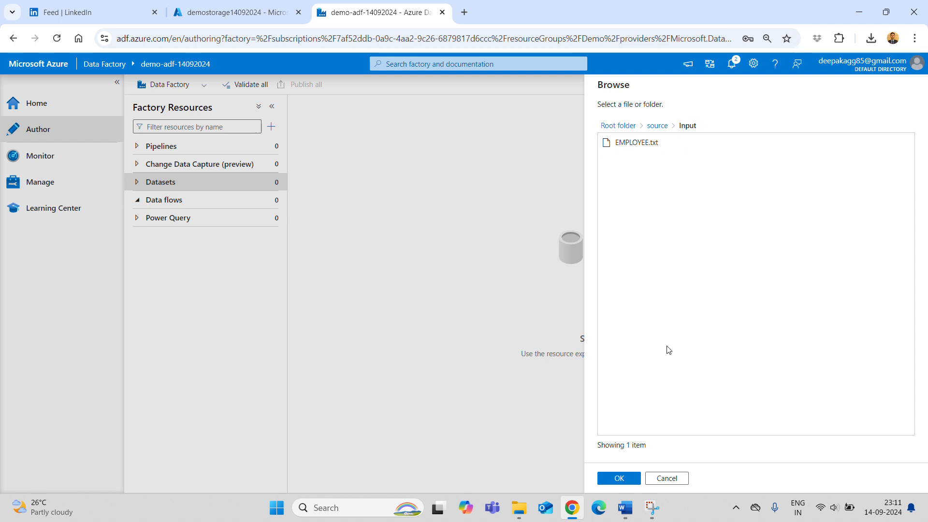
left_click(618, 477)
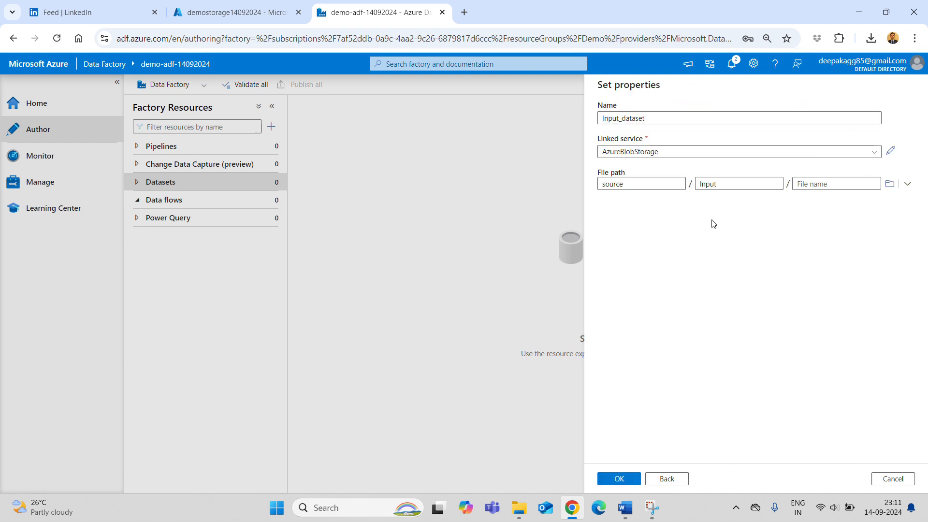
left_click(613, 479)
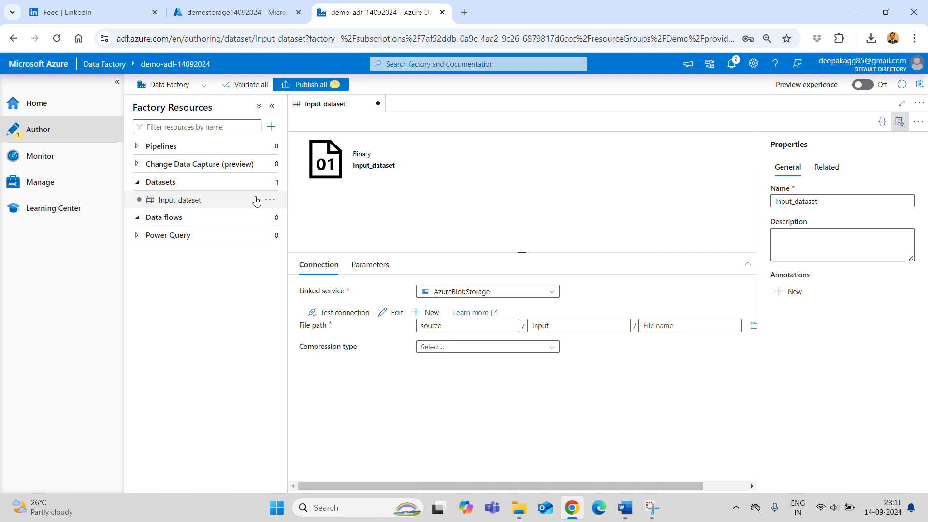
- Start another Azure Blob Storage Binary dataset named Output_Dataset
left_click(274, 200)
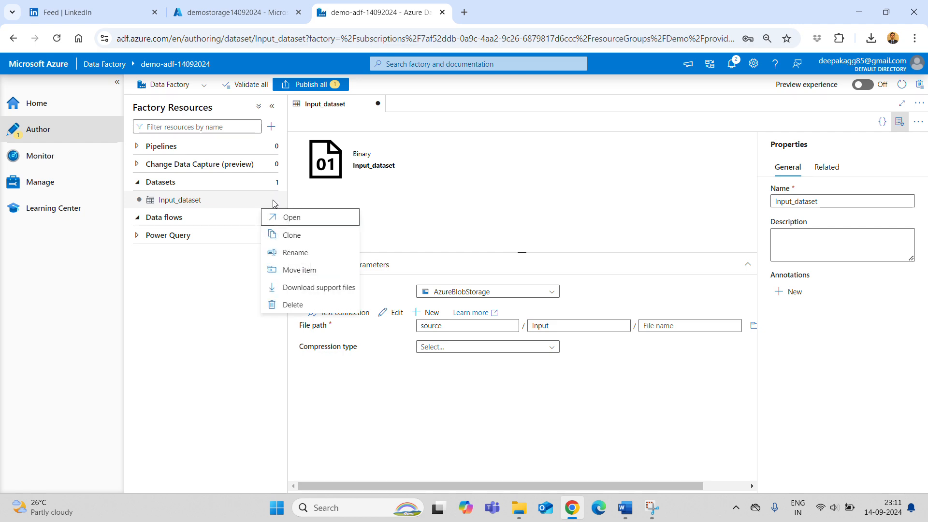
left_click(272, 183)
left_click(273, 182)
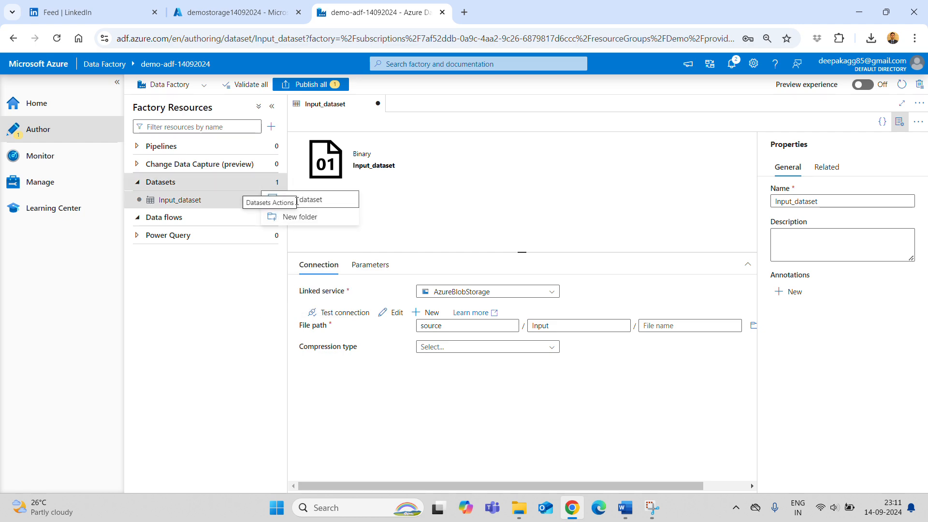
left_click(297, 199)
left_click(700, 172)
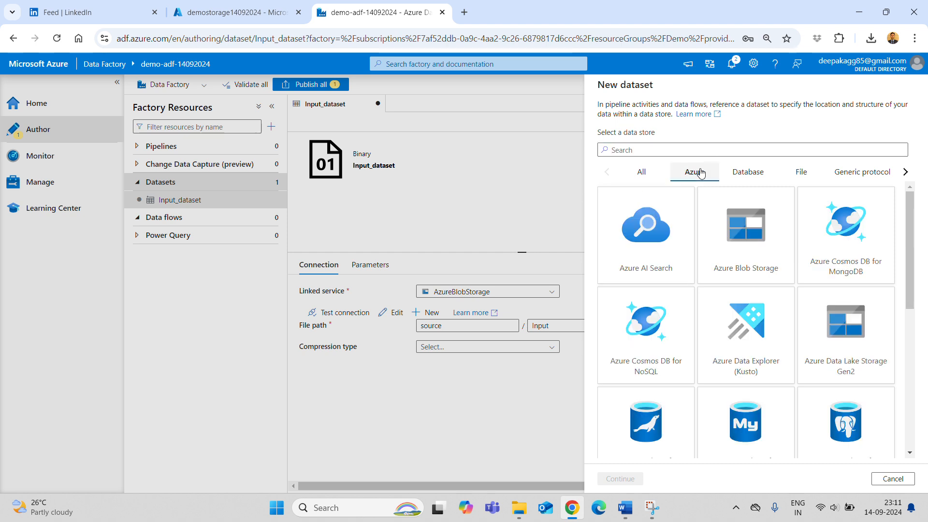
left_click(745, 264)
left_click(623, 479)
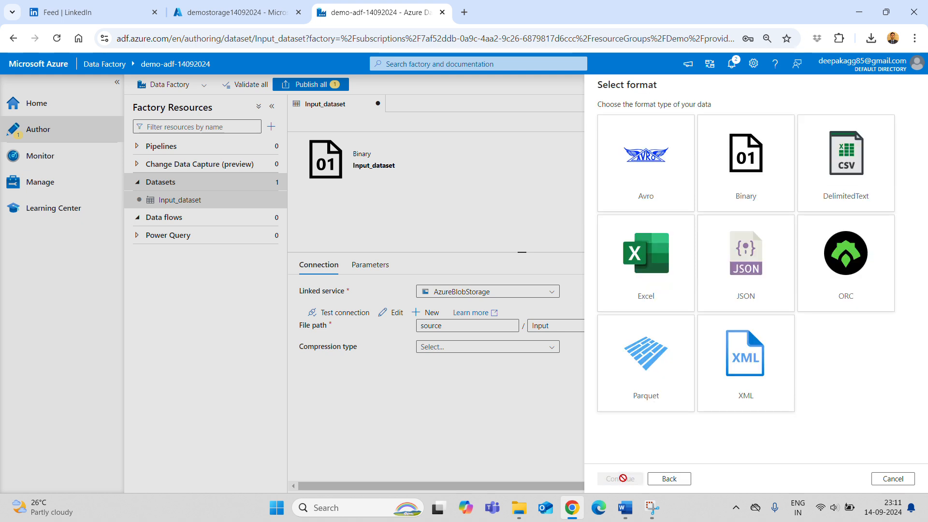
left_click(765, 177)
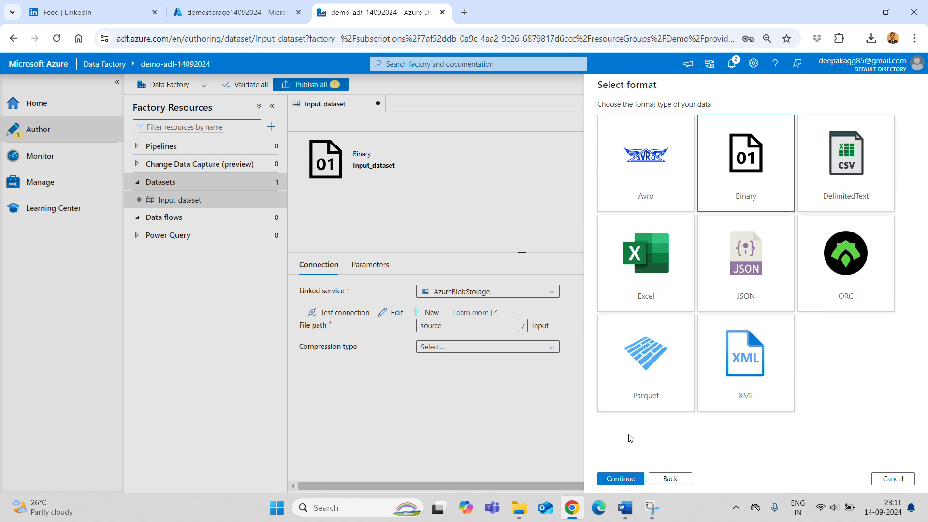
left_click(621, 479)
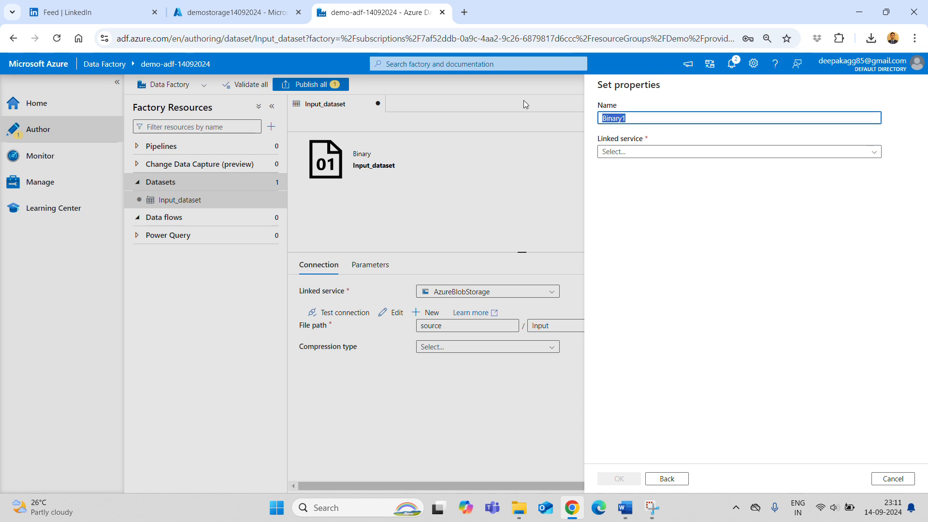
type("Output_Dataset")
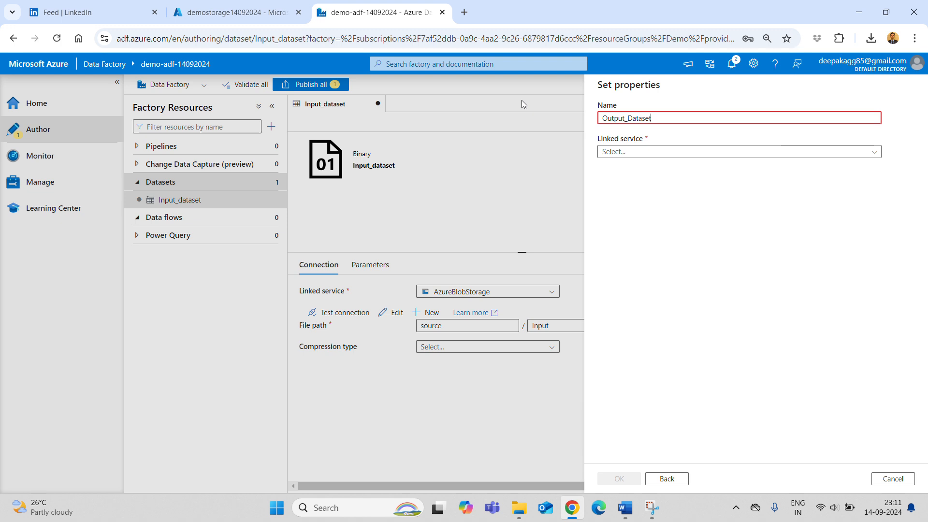
- Link Output_Dataset to AzureBlobStorage with file path sink/Output and create it
left_click(669, 152)
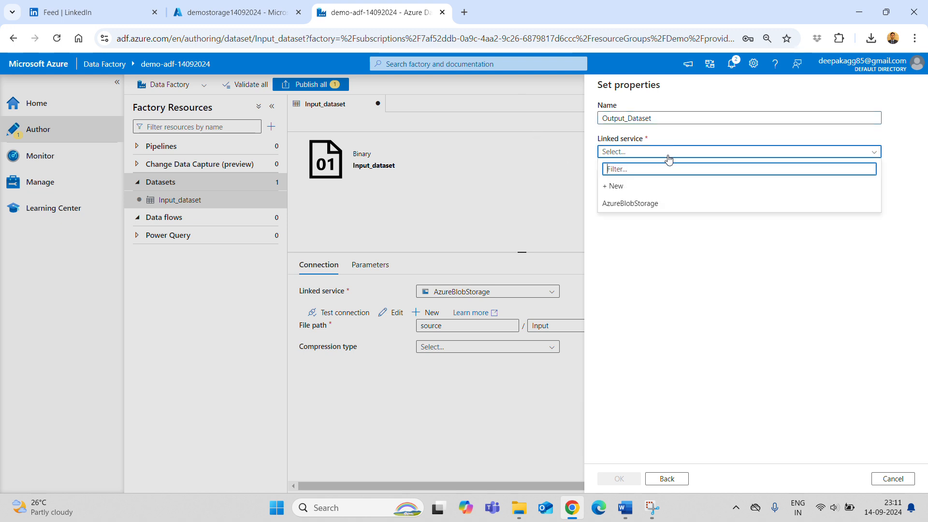
left_click(636, 205)
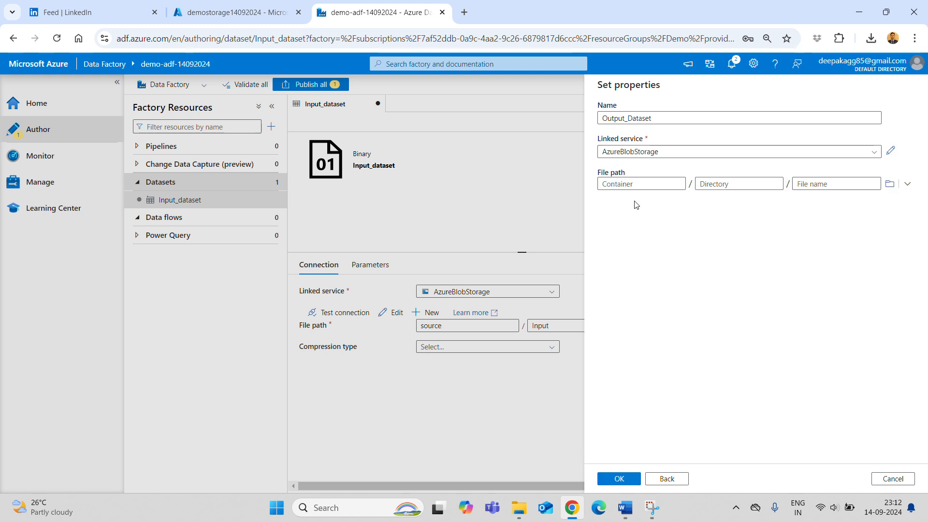
left_click(908, 184)
left_click(880, 201)
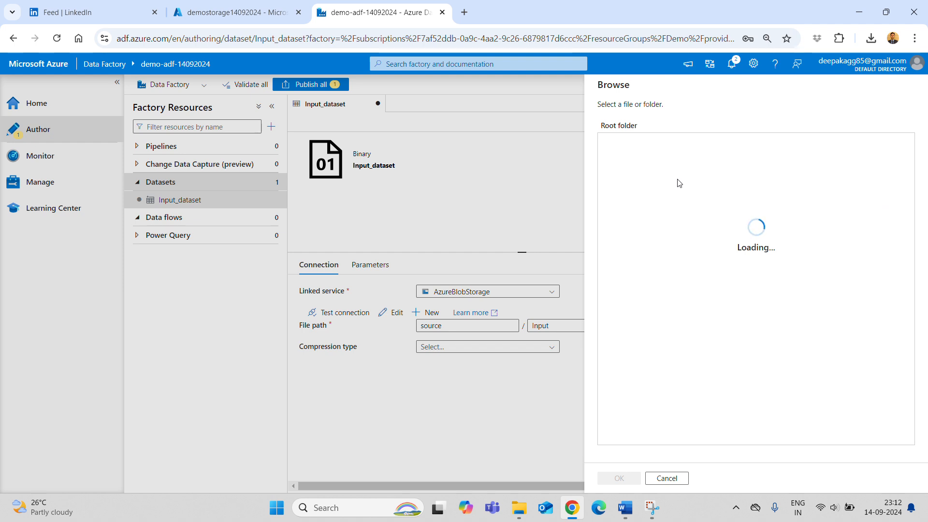
left_click(638, 144)
left_click(620, 478)
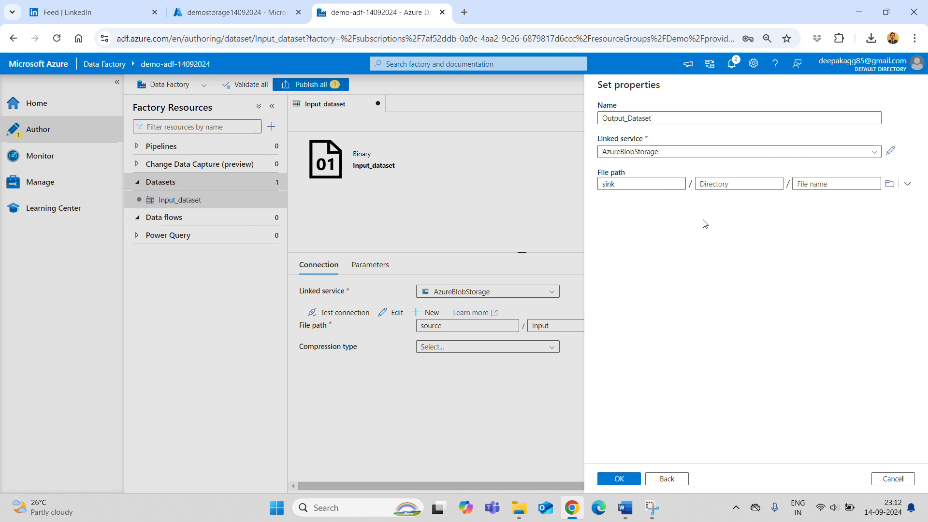
left_click(729, 183)
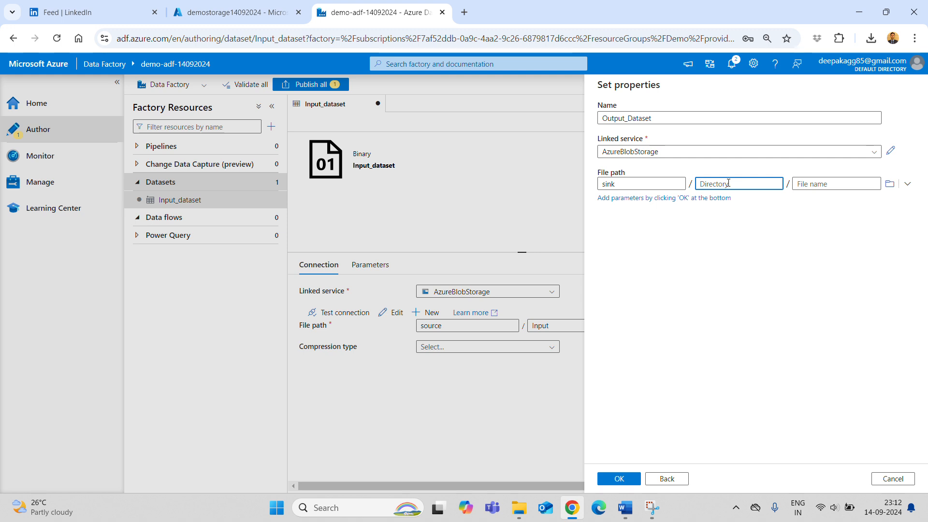
type("Output")
left_click(752, 272)
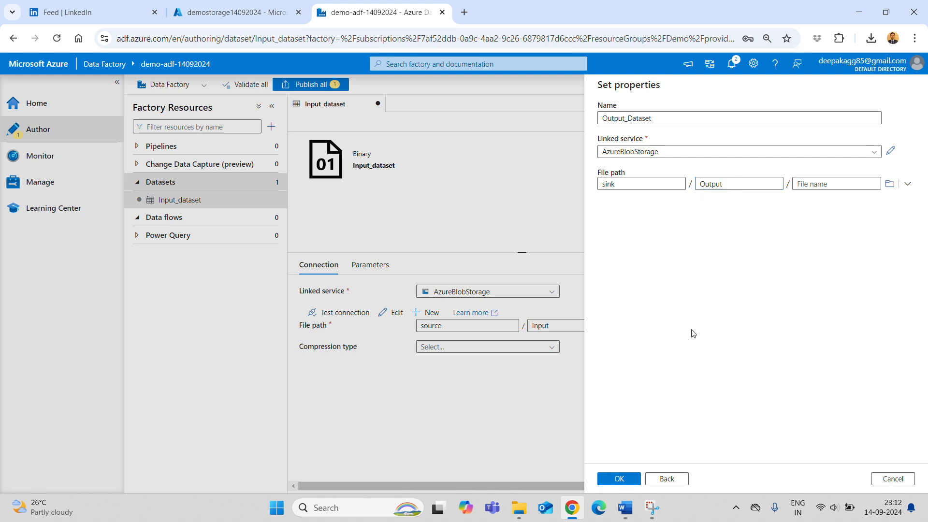
left_click(618, 478)
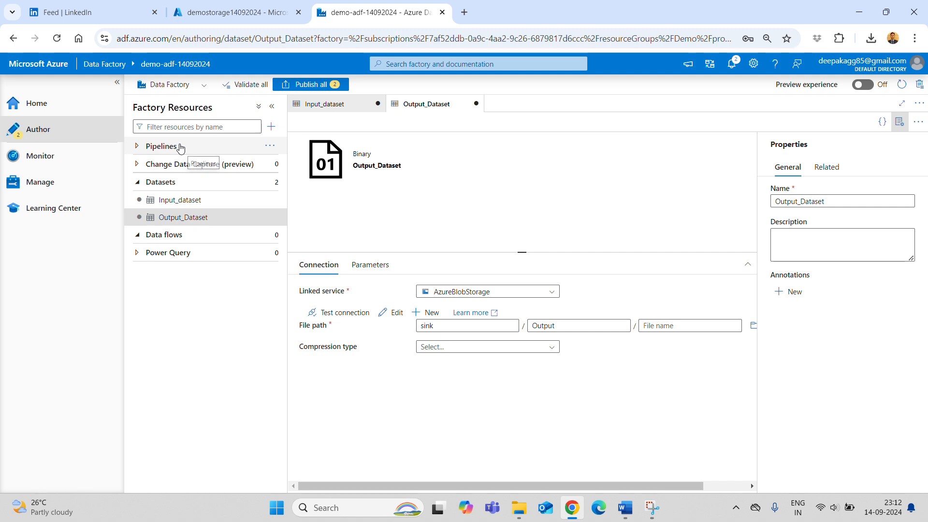
- Create pipeline1 and add a Copy data activity found by searching activities for 'copy'
left_click(268, 149)
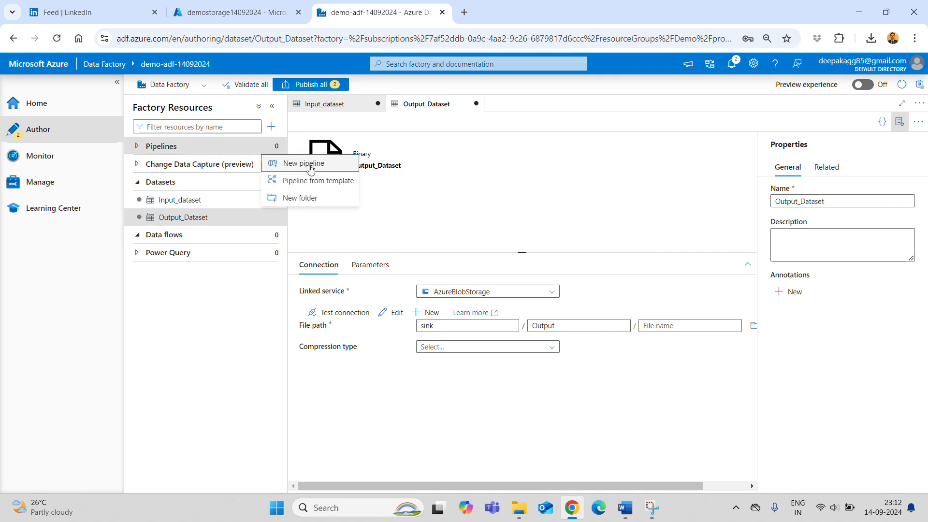
left_click(278, 163)
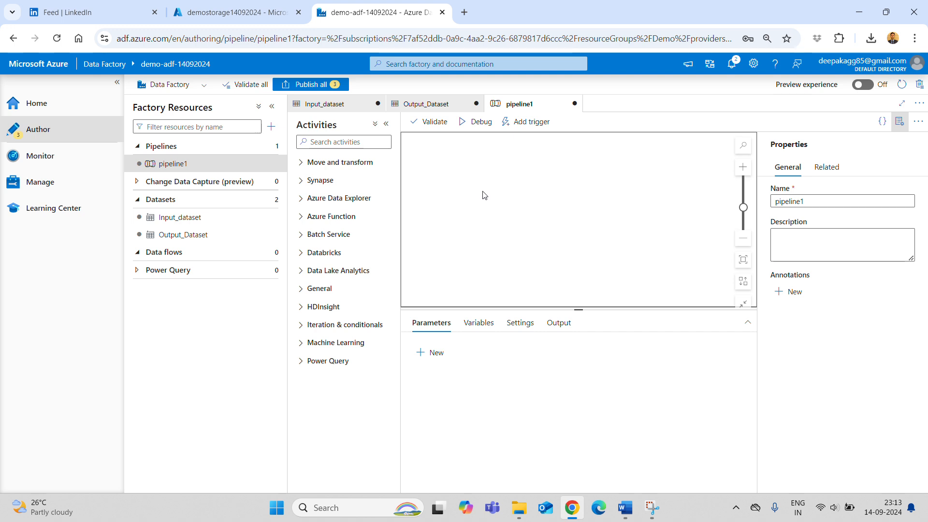
left_click(333, 144)
type("copy")
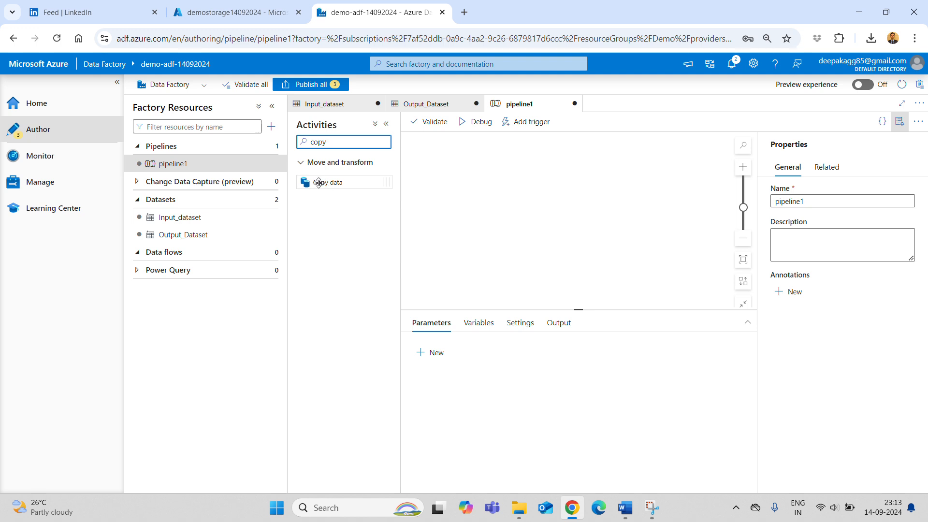
left_click_drag(318, 183, 431, 178)
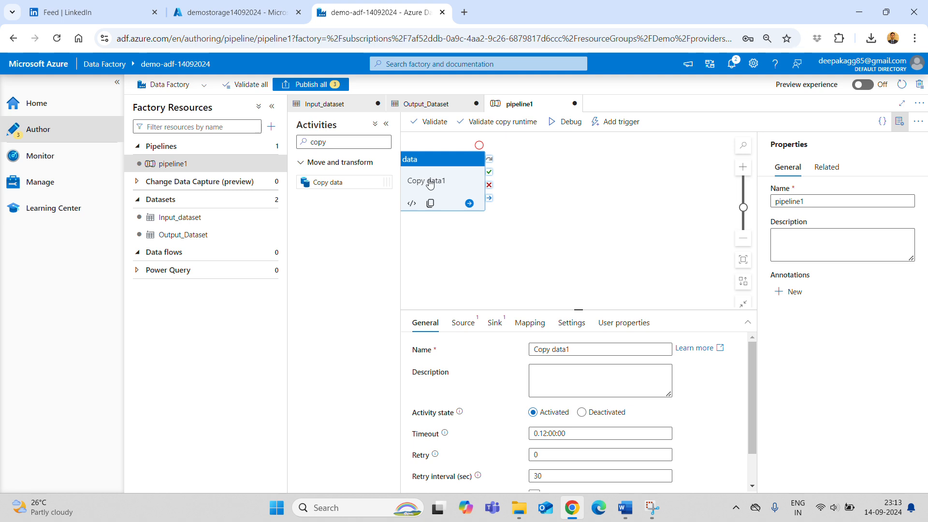
- Rename the pipeline to ADF-Data-Copy and use the same text as its description
left_click(818, 202)
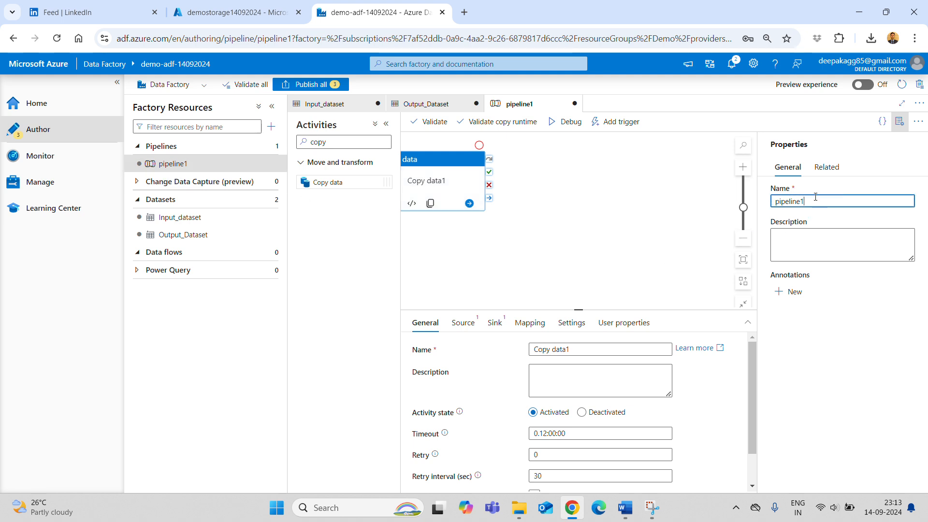
left_click_drag(815, 197, 762, 203)
type("ADF-D")
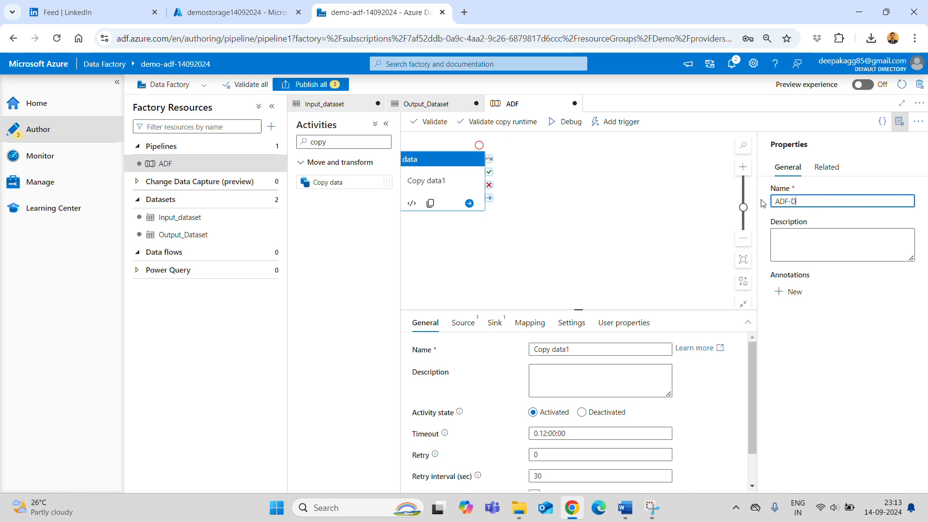
type("ata-Copy")
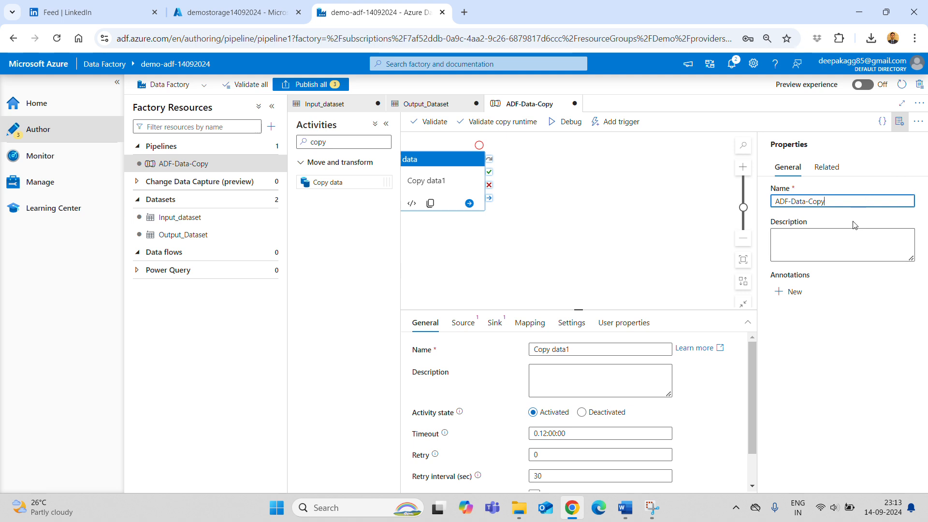
key("ctrl+a")
key("ctrl+c")
left_click(818, 246)
key("ctrl+v")
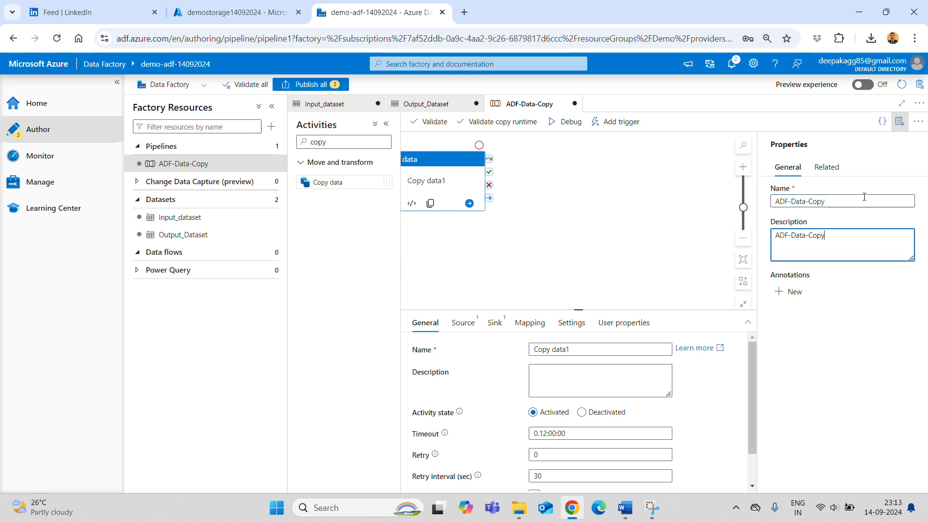
- Collapse the Properties panel, navigation bar and Factory Resources pane to widen the canvas
left_click(900, 124)
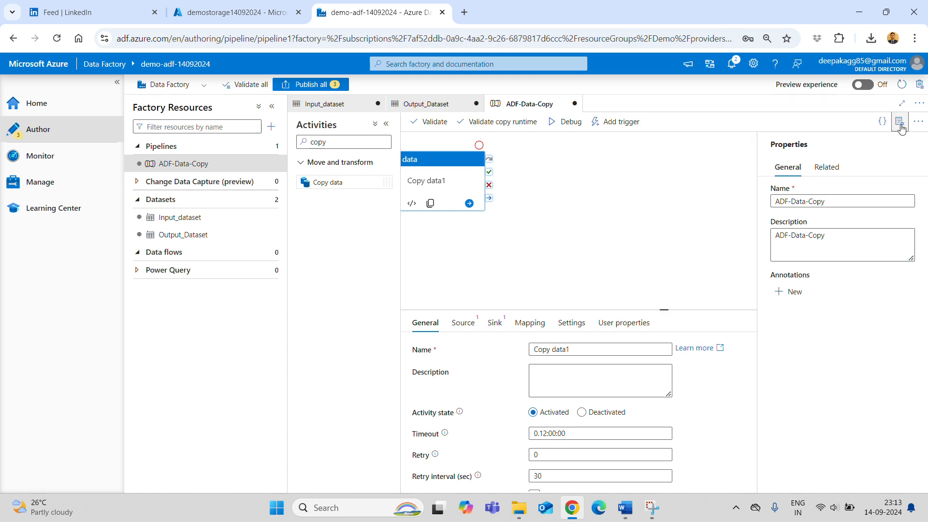
left_click(108, 85)
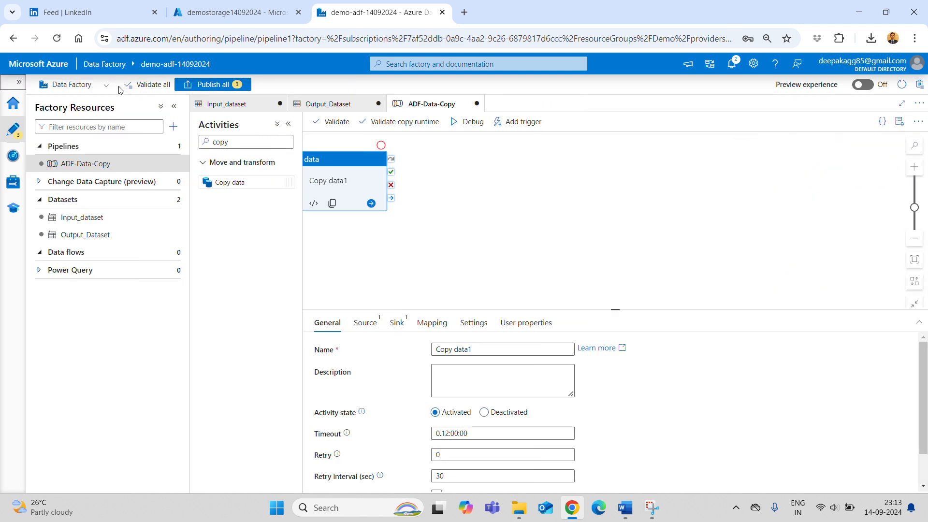
left_click(174, 115)
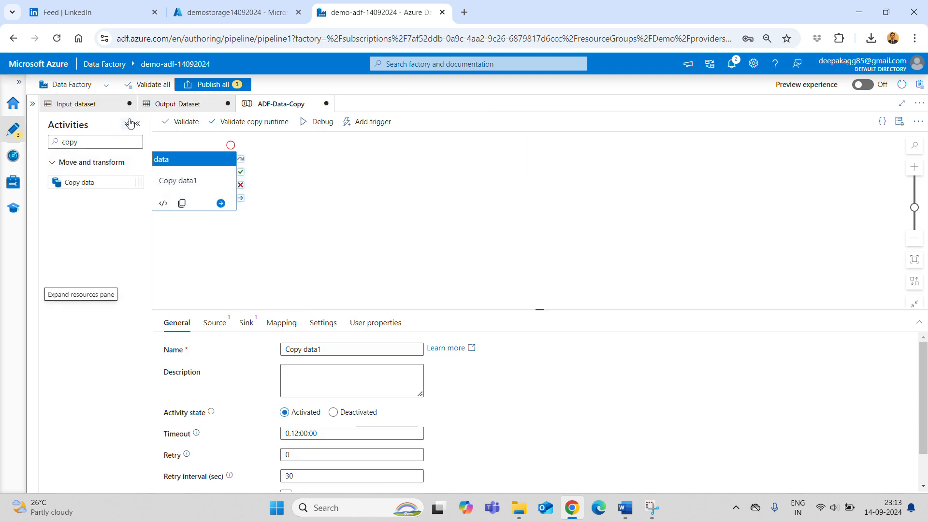
left_click_drag(170, 158, 238, 162)
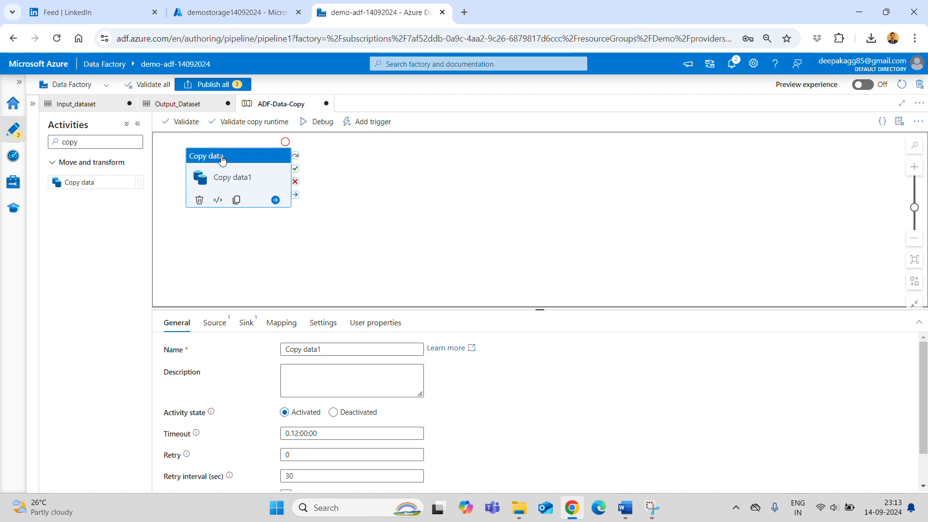
- Rename the Copy data1 activity to 'Copy Data from Azure BLOB' in its General settings
left_click_drag(340, 308, 347, 264)
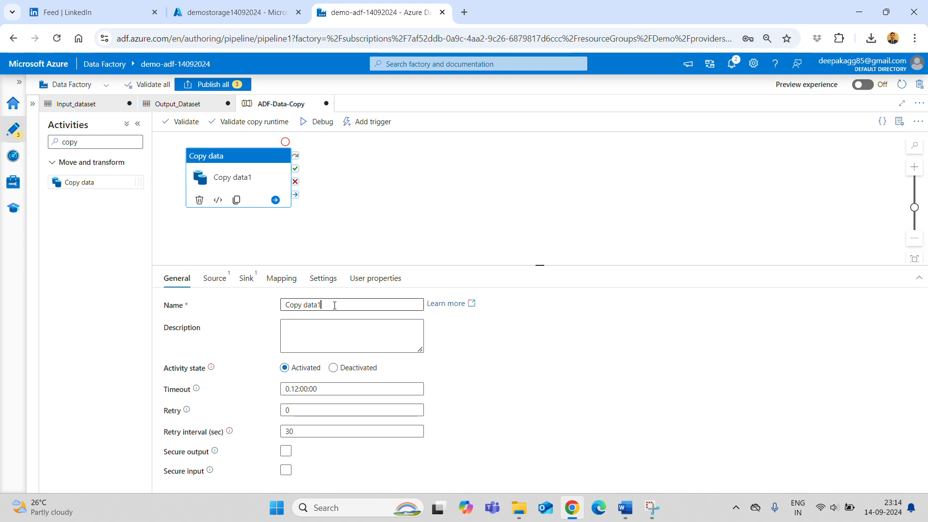
left_click_drag(338, 305, 198, 305)
type("D")
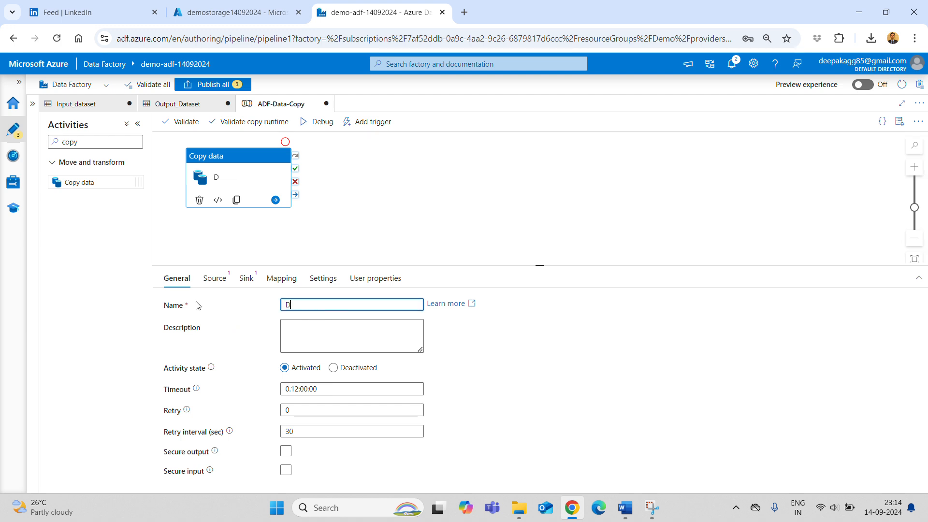
type("Copy Data from Azur")
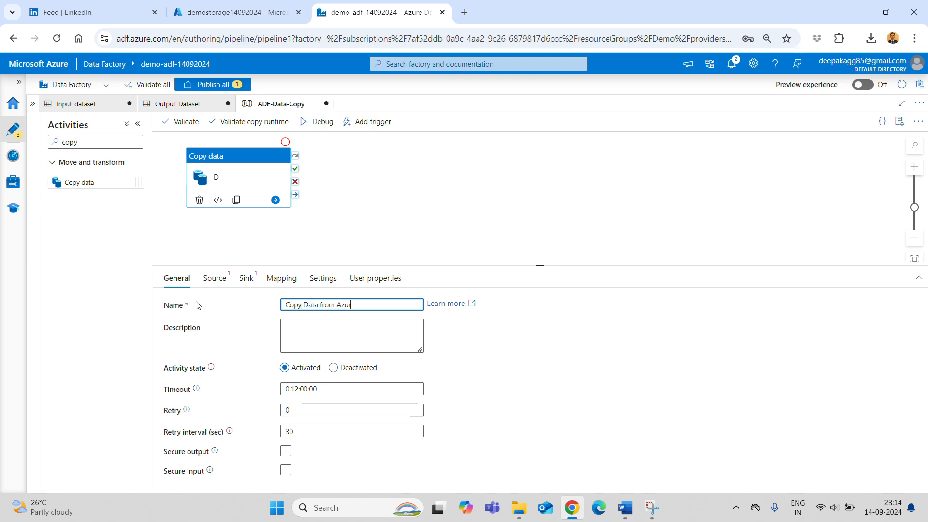
type("e BLOB")
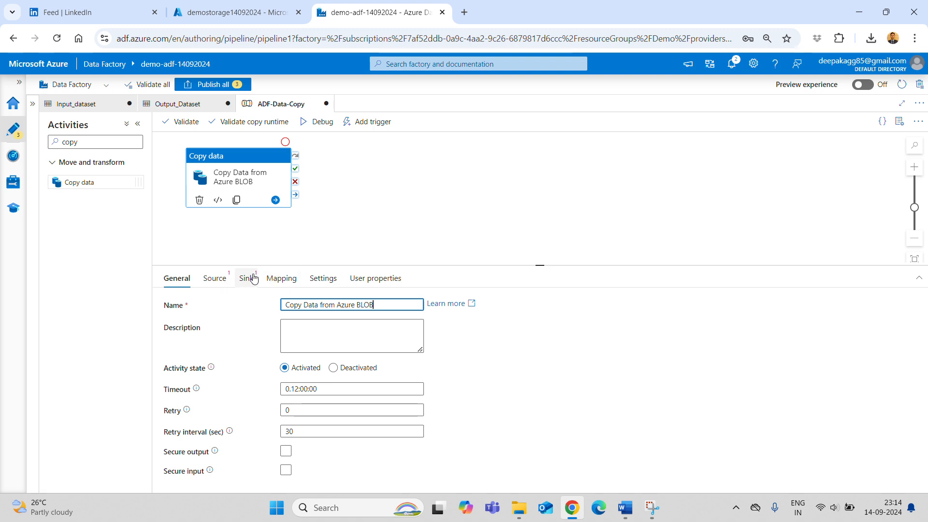
- Set the Copy data activity's source dataset to Input_dataset
left_click(214, 282)
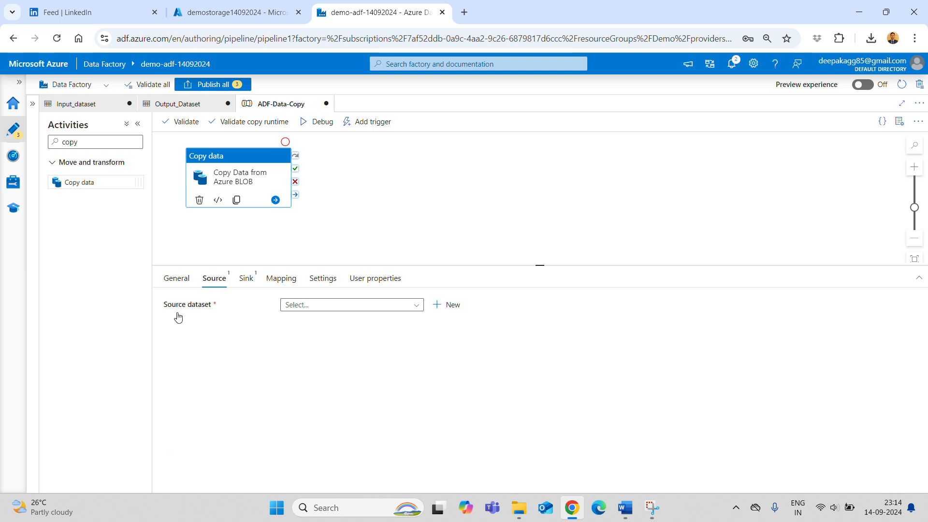
left_click(317, 313)
left_click(317, 313)
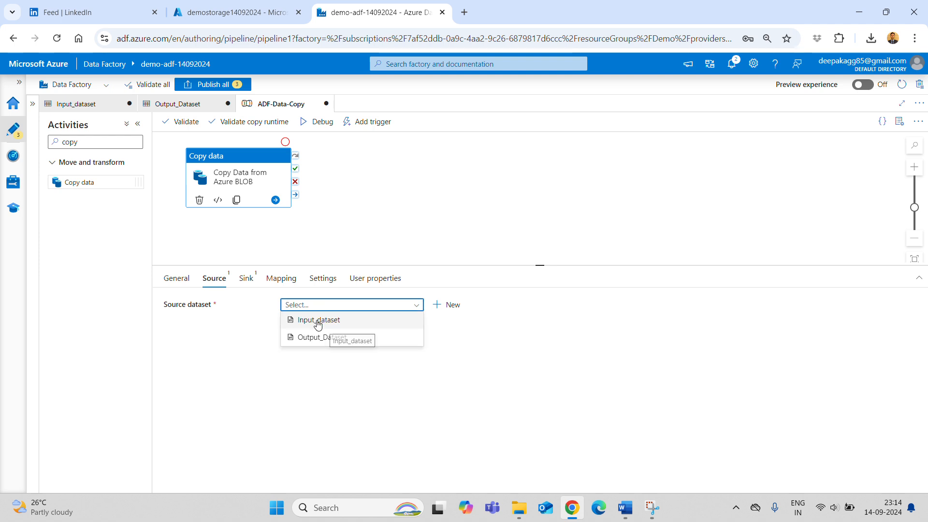
left_click(318, 325)
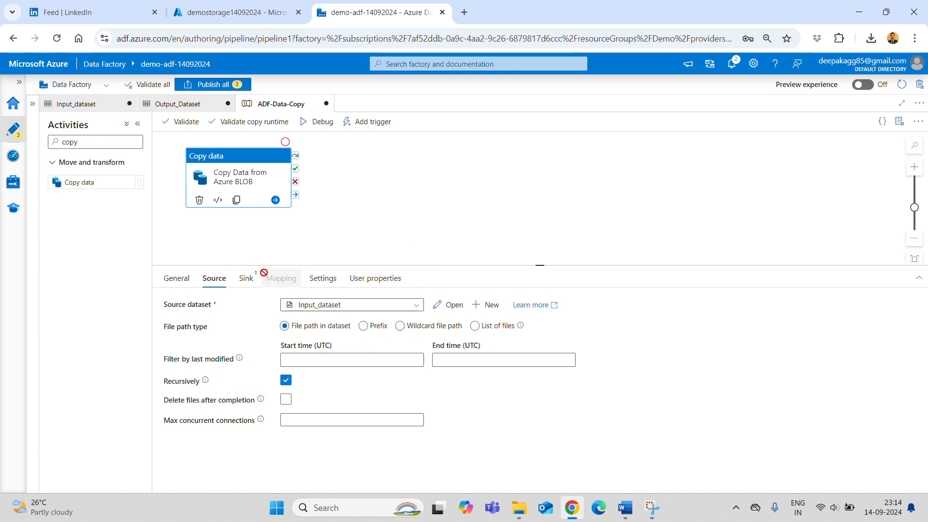
- Set the sink dataset to Output_Dataset, then highlight the Create New ADF Pipeline step in Word
left_click(246, 278)
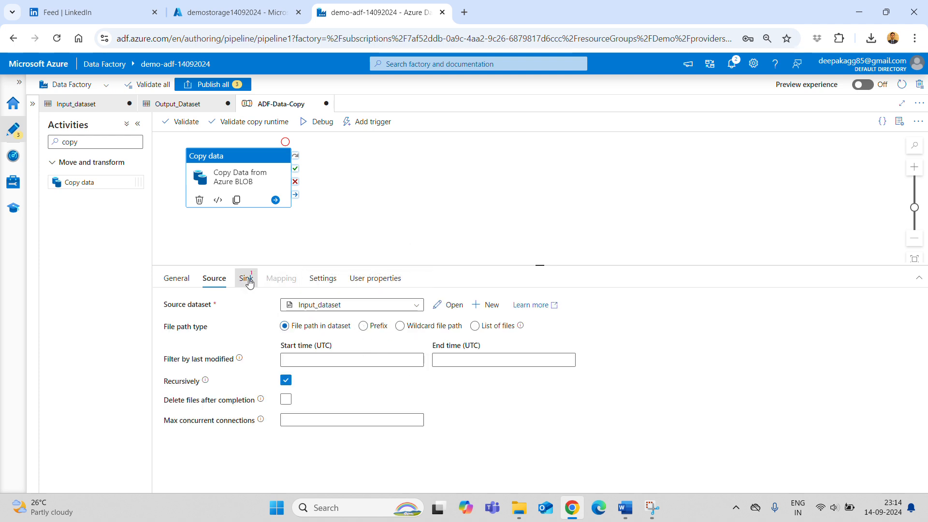
left_click(329, 308)
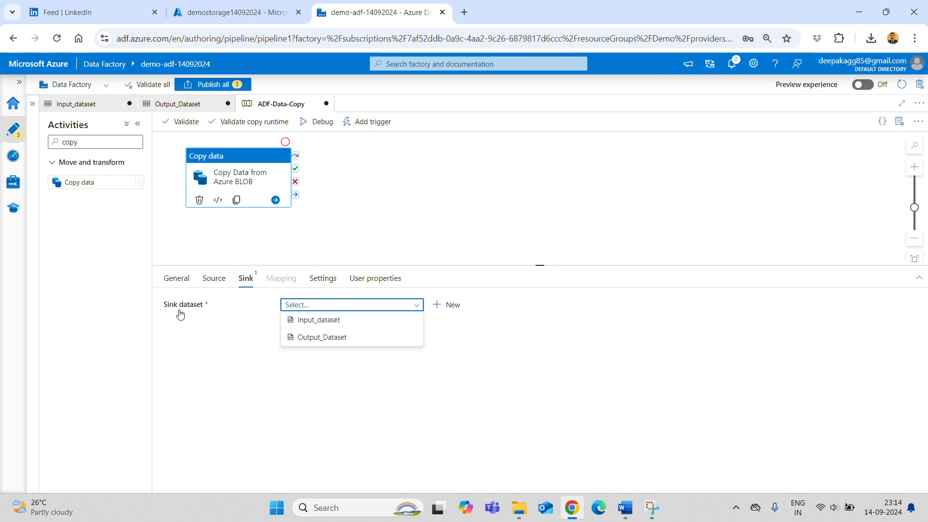
left_click(319, 338)
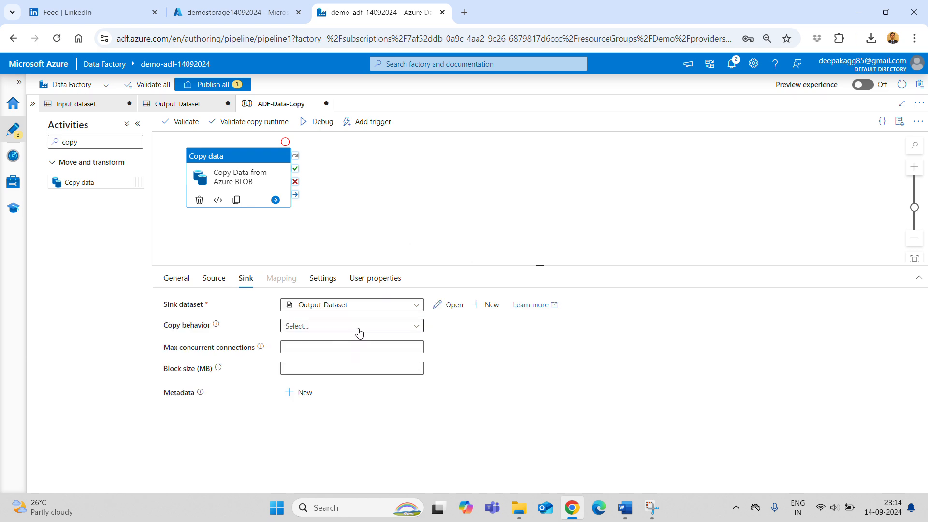
left_click(630, 514)
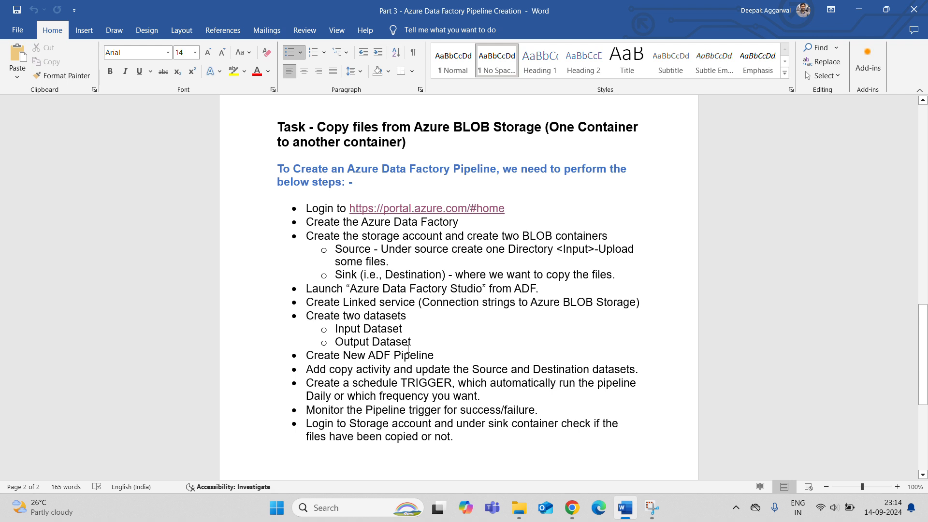
left_click_drag(315, 356, 433, 356)
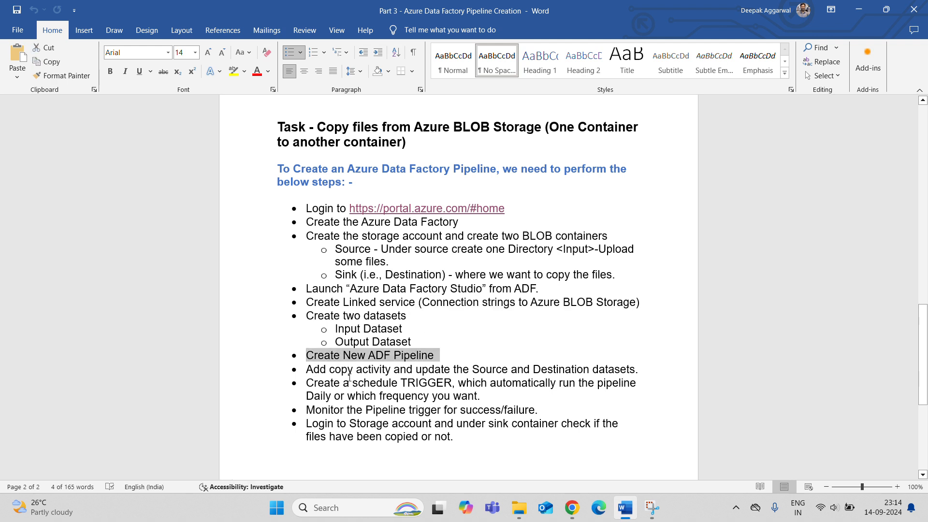
- Highlight the 'Add copy activity' step in the Word notes, then return to Data Factory
left_click_drag(307, 370, 573, 365)
left_click(460, 376)
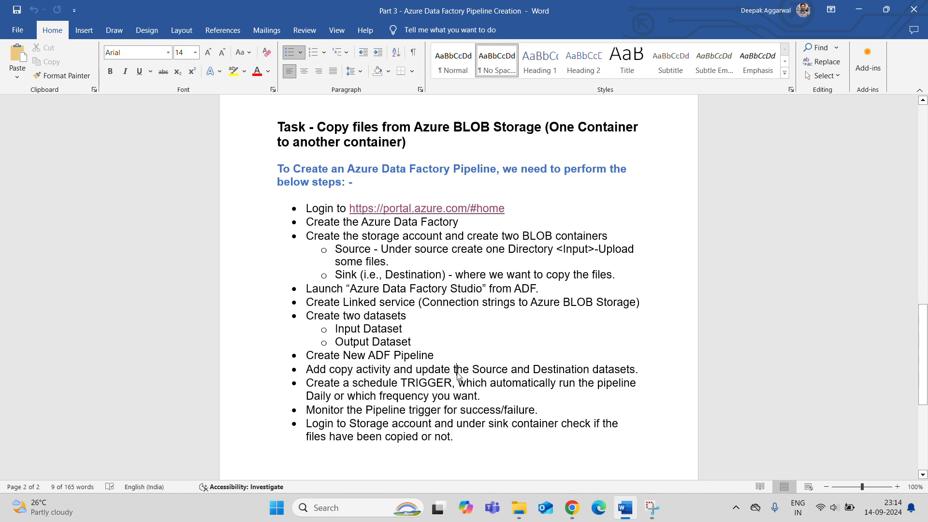
key("alt+Tab")
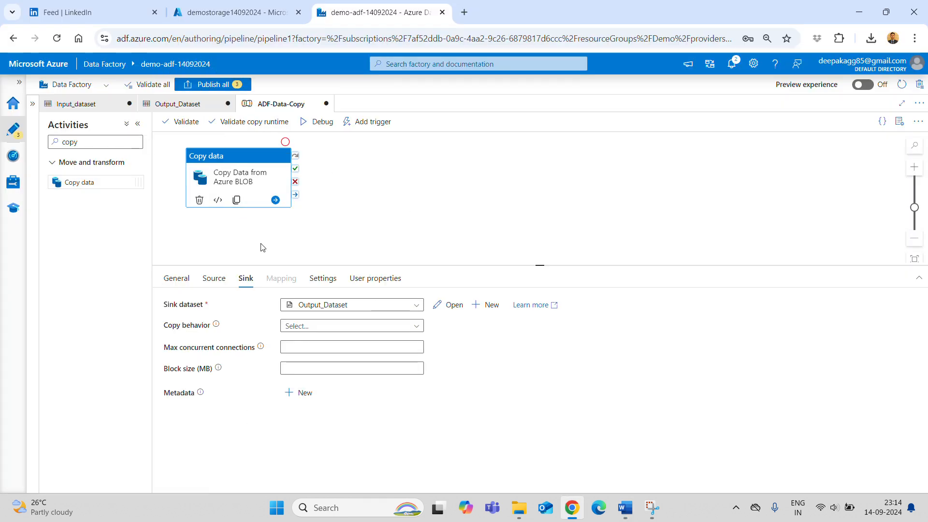
- Publish all three pending changes for the ADF-Data-Copy pipeline and its datasets
left_click(214, 85)
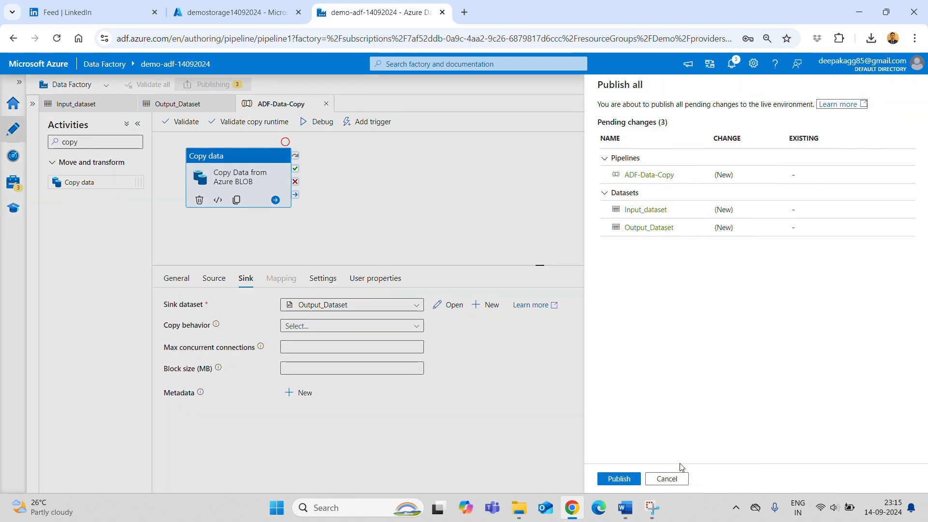
left_click(620, 479)
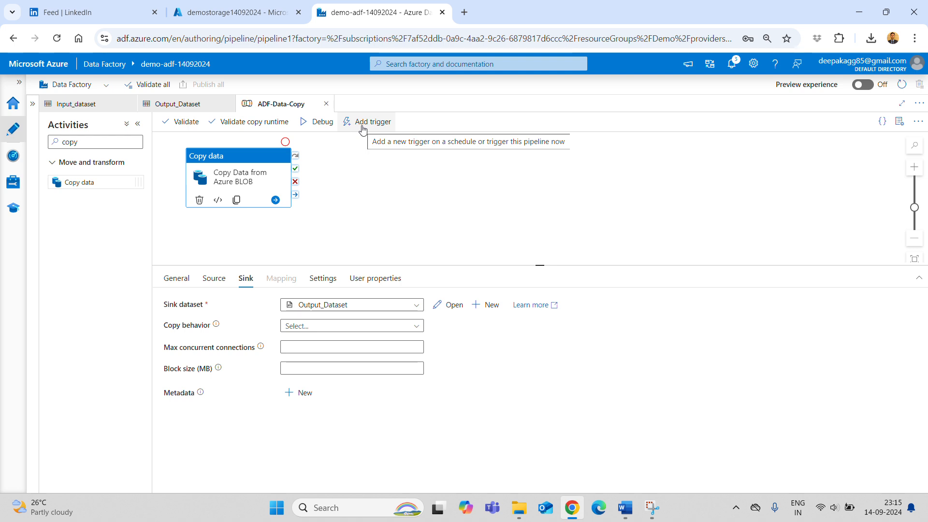
- Run the published ADF-Data-Copy pipeline now with Trigger now and open its run monitoring
left_click(363, 129)
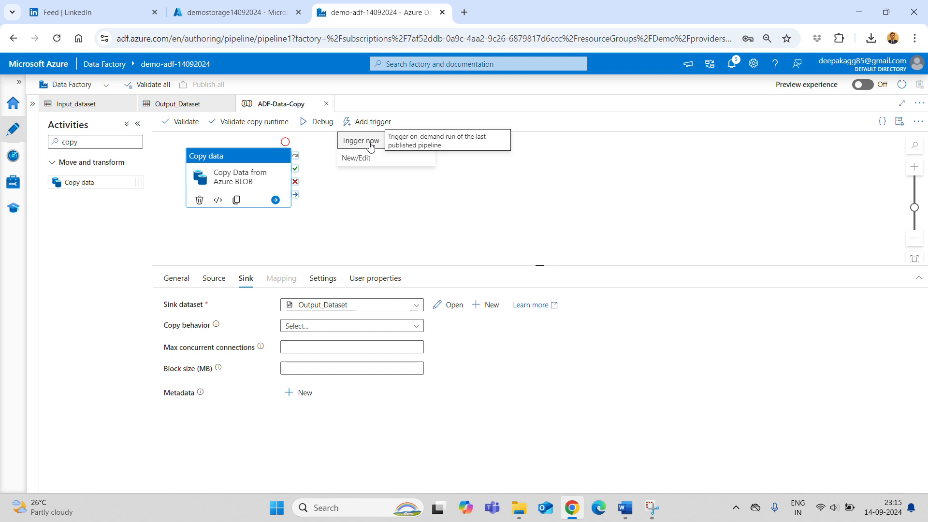
left_click(371, 143)
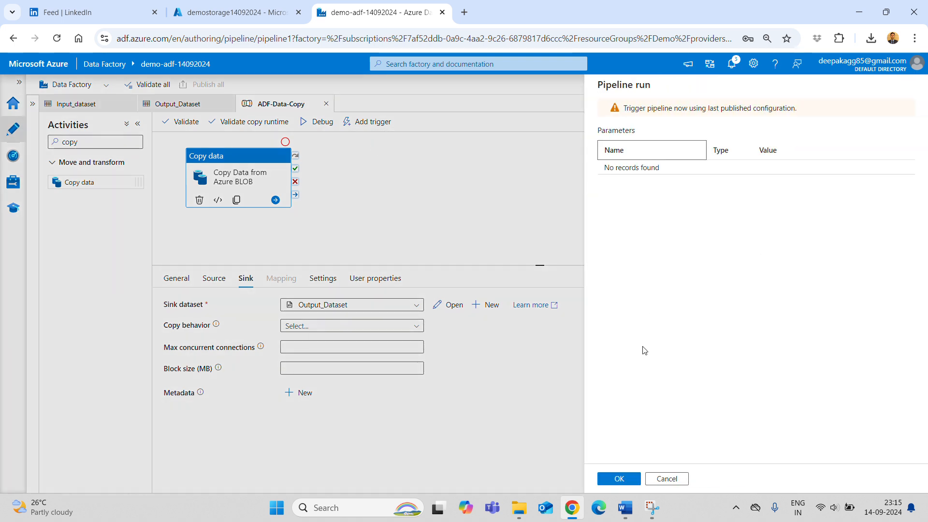
left_click(620, 479)
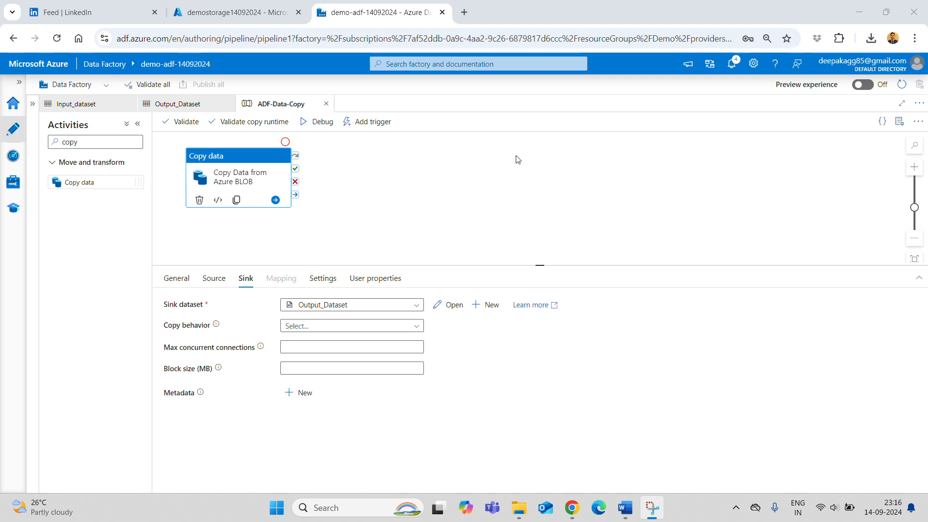
left_click(13, 158)
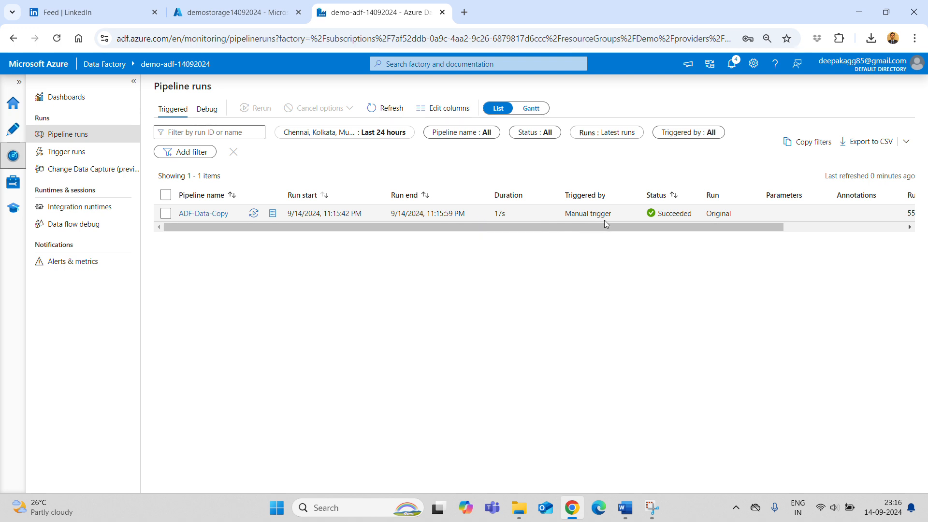
- Point out the manually triggered run that succeeded in 17s, then switch to the demostorage14092024 tab
left_click_drag(560, 220, 622, 213)
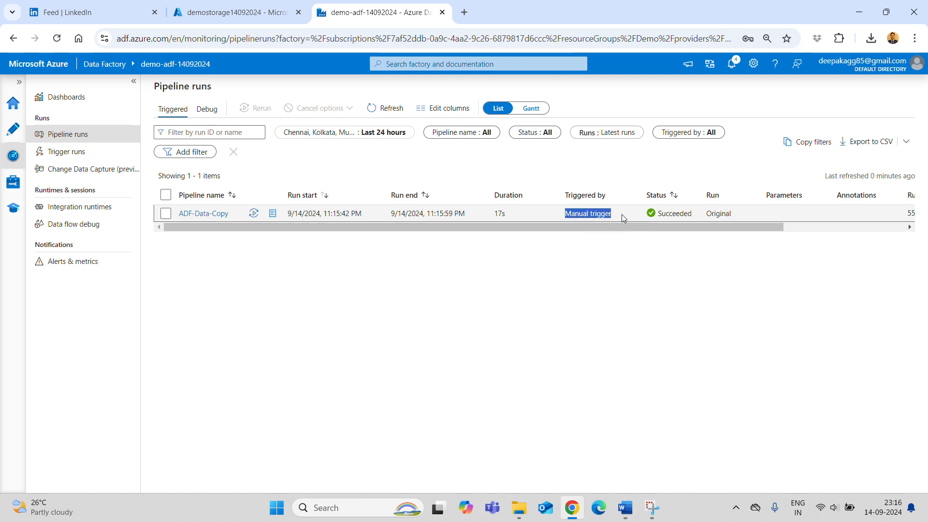
left_click(620, 247)
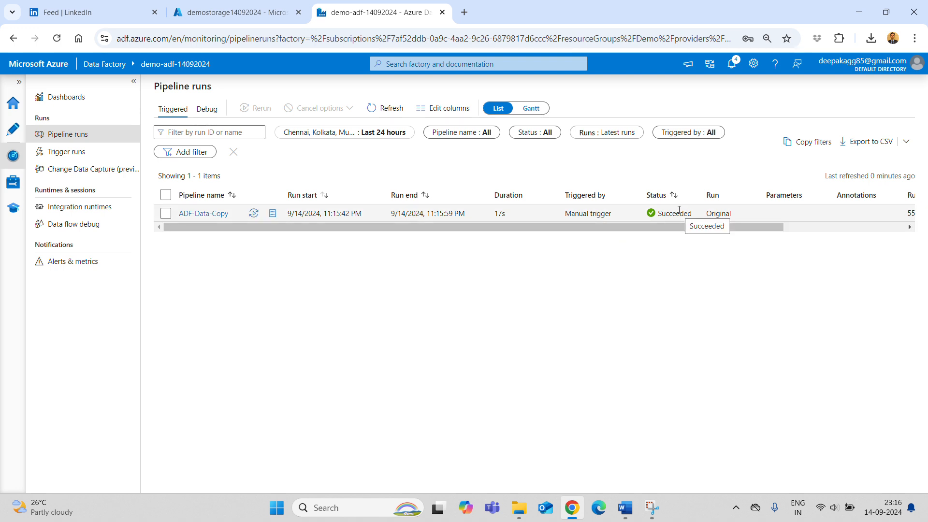
left_click(236, 12)
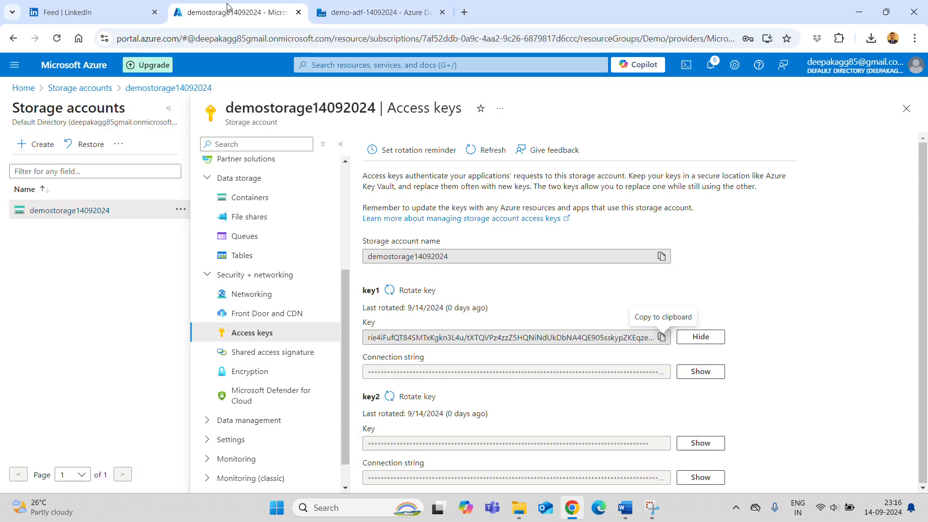
- Open demostorage14092024's sink/Output folder and view the copied EMPLOYEE.txt (206 B) contents
left_click(99, 93)
left_click(79, 239)
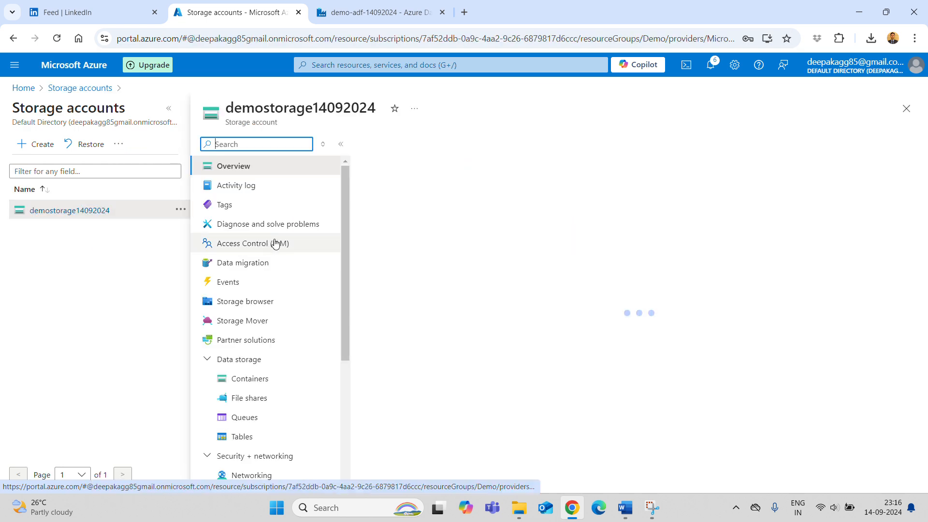
left_click(258, 379)
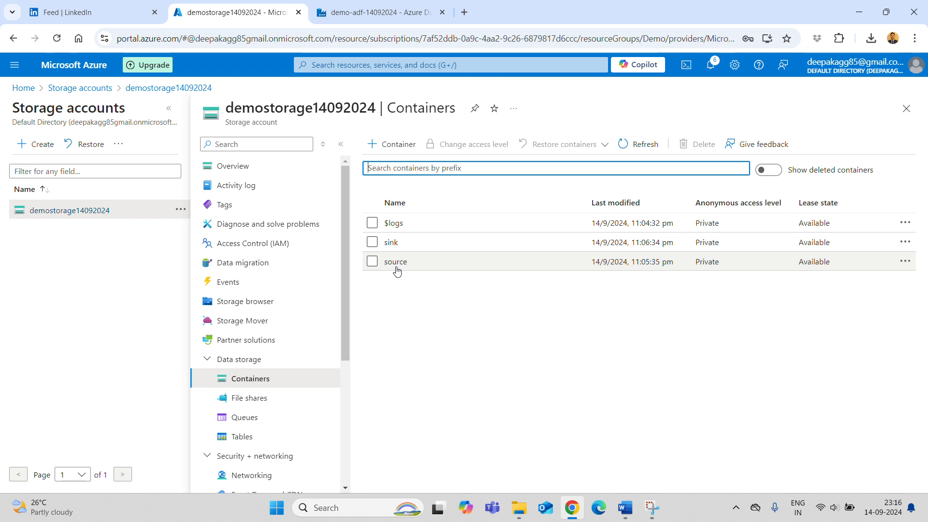
left_click(391, 243)
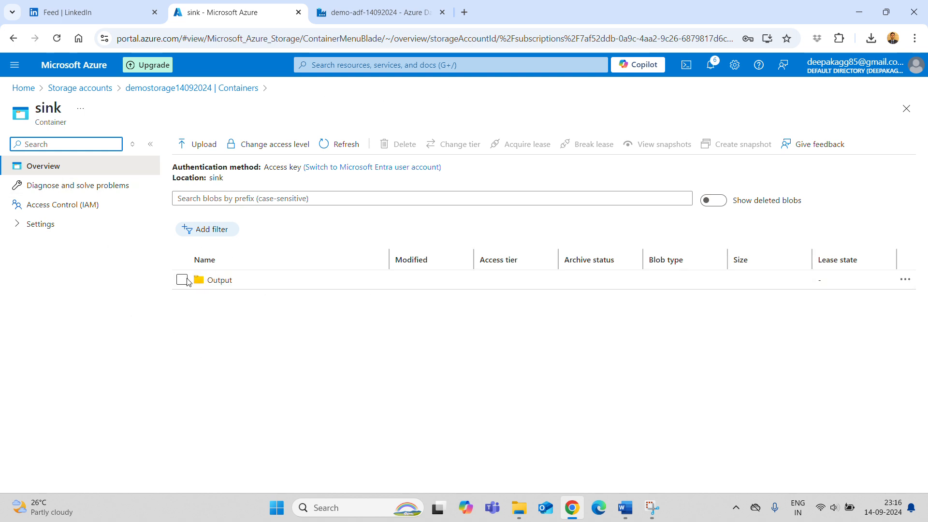
left_click(224, 282)
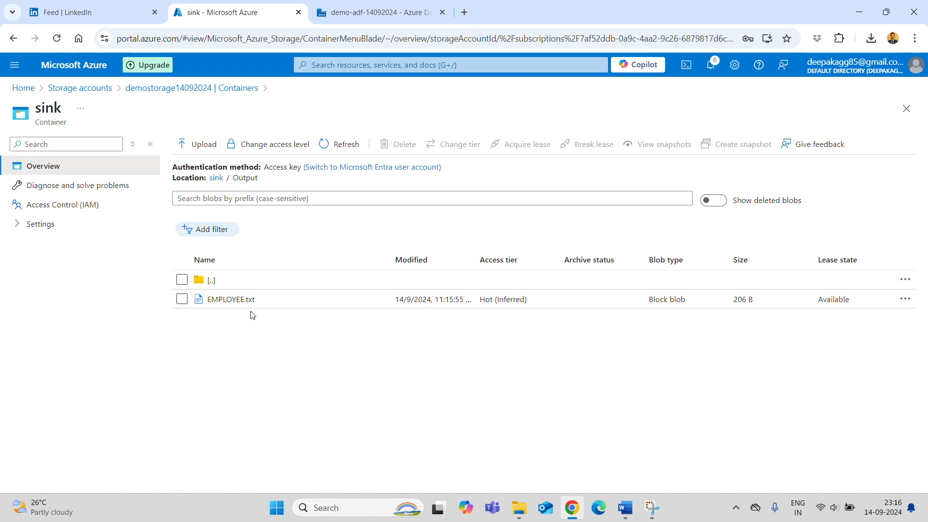
left_click(231, 300)
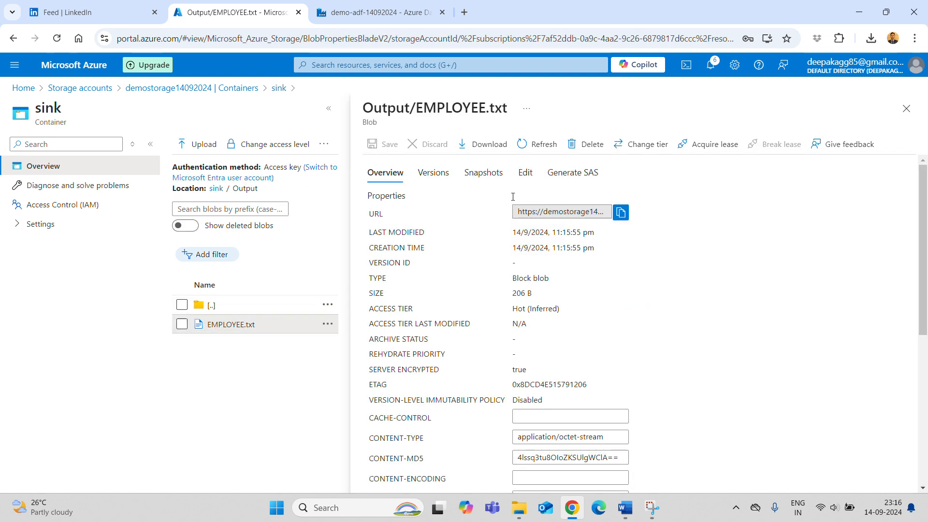
left_click(524, 175)
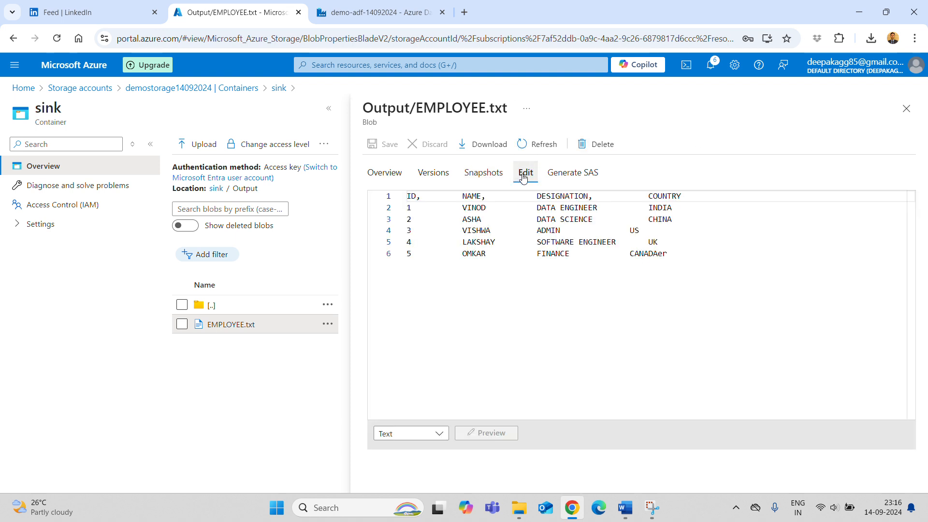
left_click(906, 108)
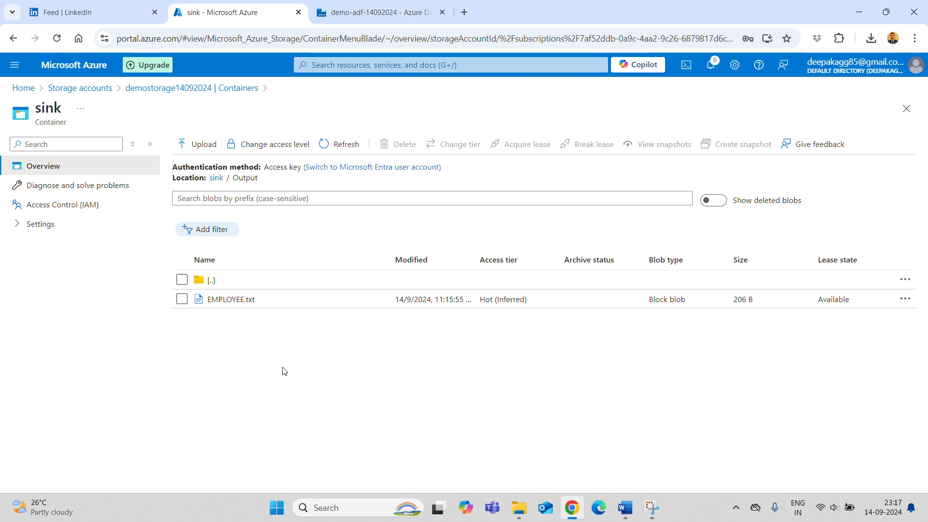
- Back in Data Factory, start a new trigger from Manage > Triggers
left_click(341, 13)
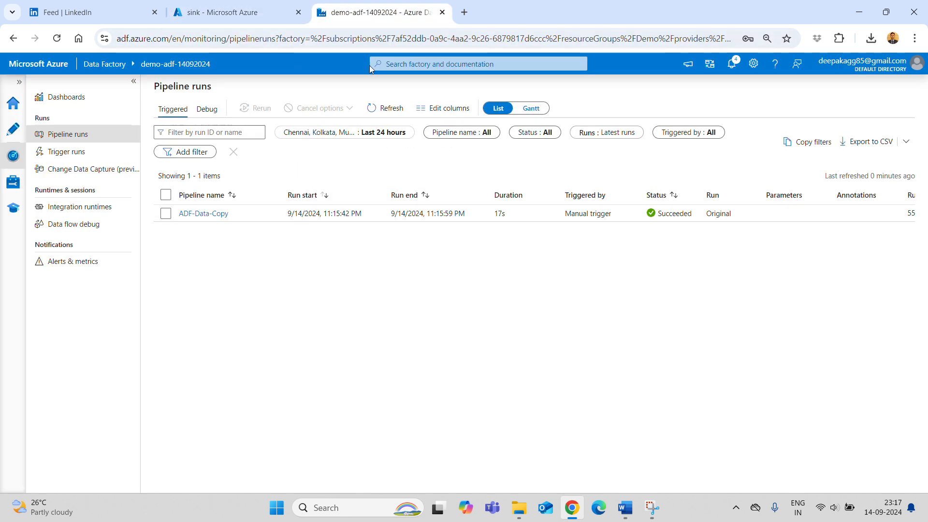
left_click(14, 184)
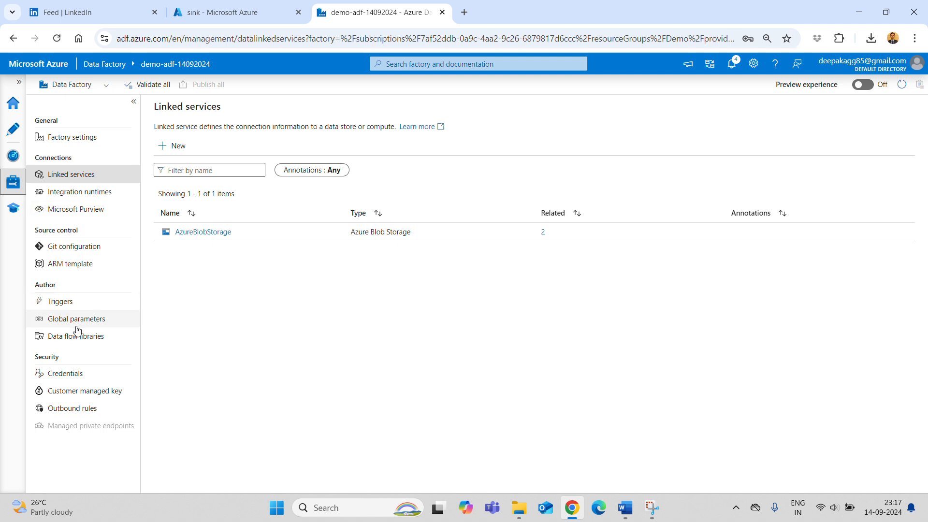
left_click(63, 307)
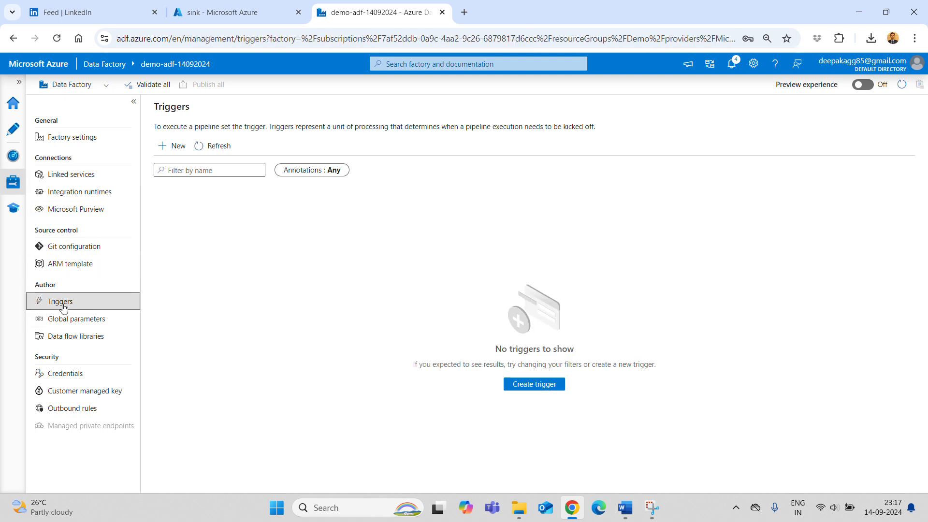
left_click(531, 385)
- Name the trigger DataCopy_Schedule, reuse the name as its description, and keep type Schedule
left_click(658, 118)
key("ctrl+a")
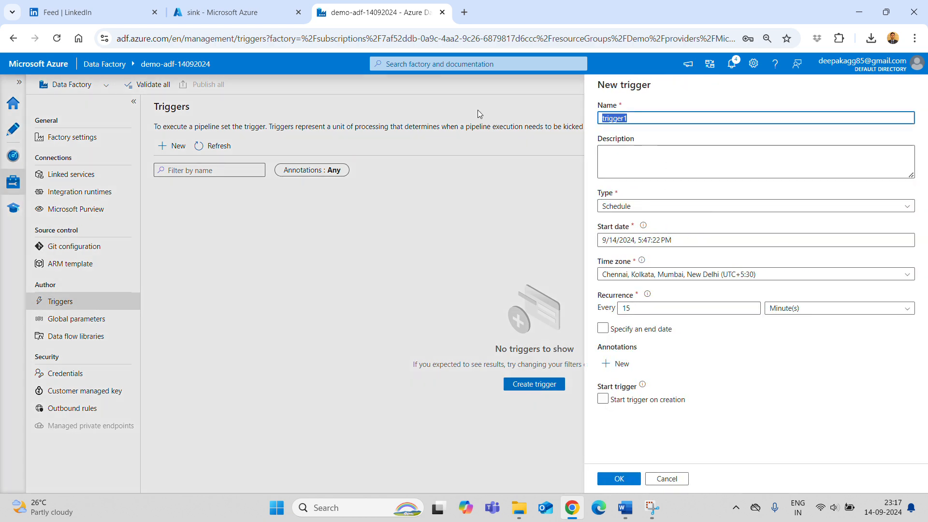
type("DataCopy")
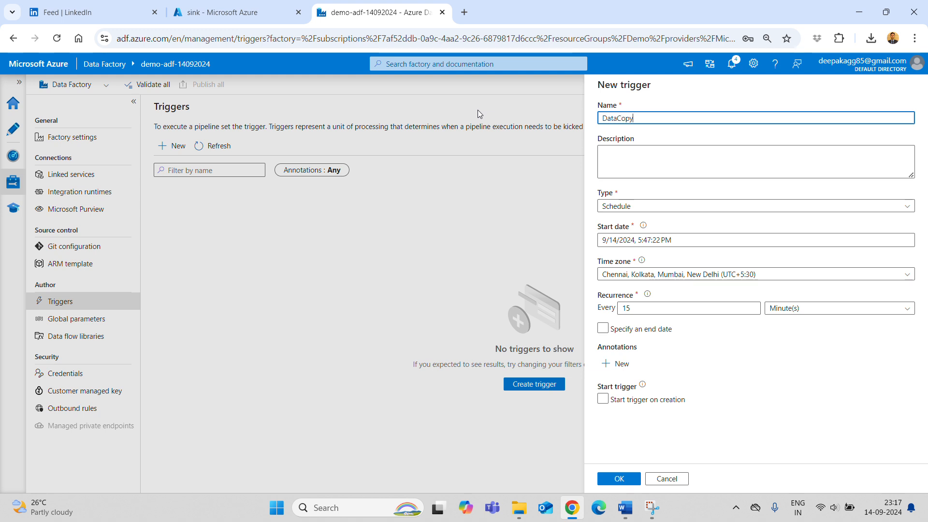
type("_Scheu")
key("ctrl+a")
key("ctrl+c")
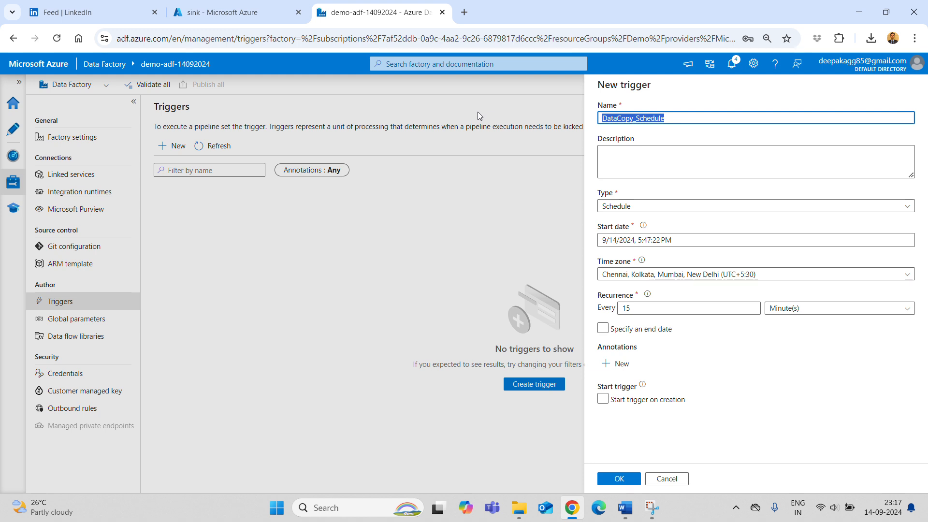
left_click(718, 175)
key("ctrl+v")
left_click(684, 208)
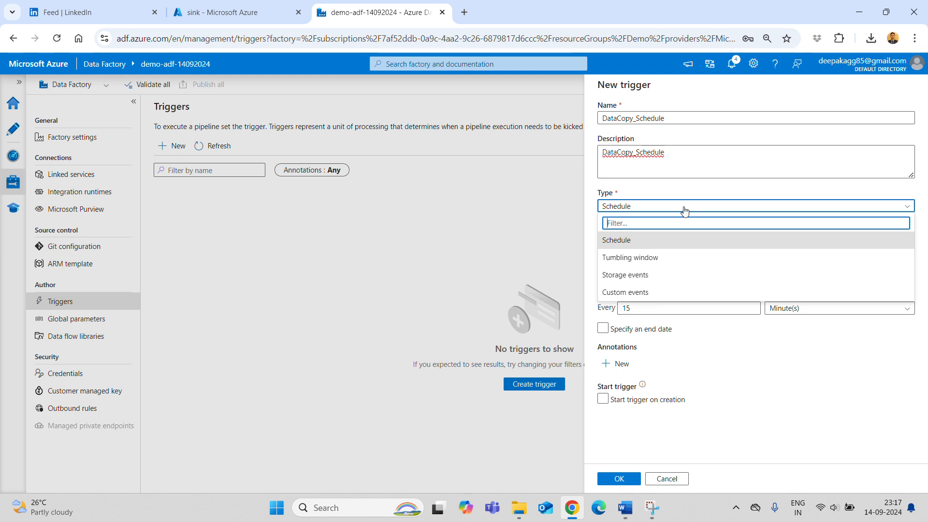
left_click(628, 239)
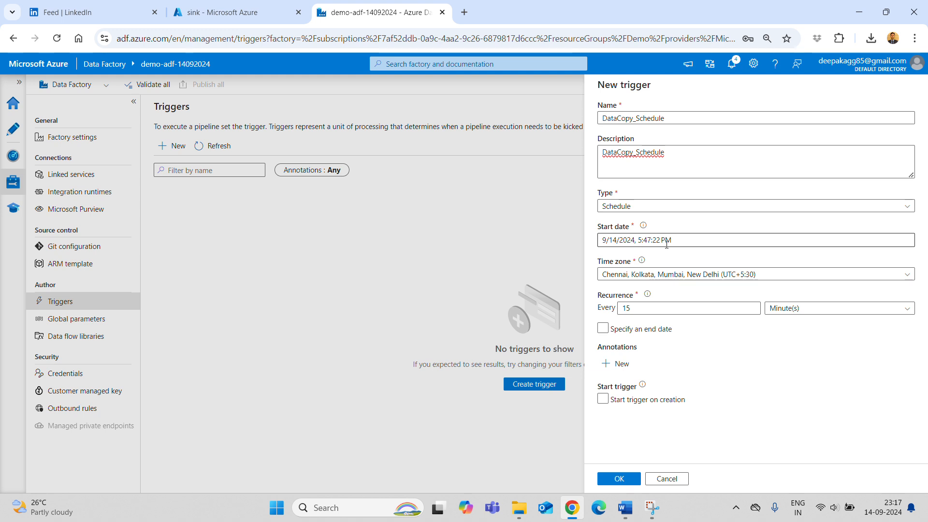
- Set the trigger start date to 9/15/2024, 9:00:00 AM
left_click(644, 241)
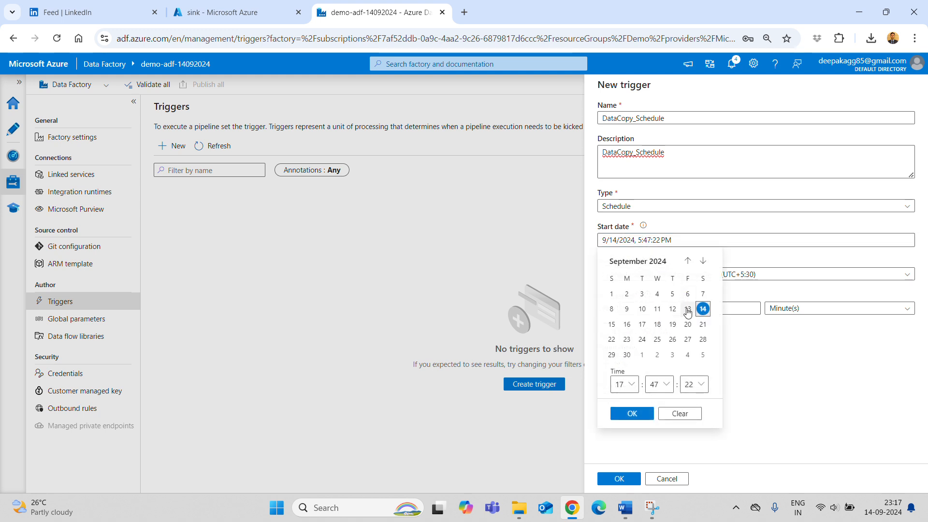
left_click(610, 325)
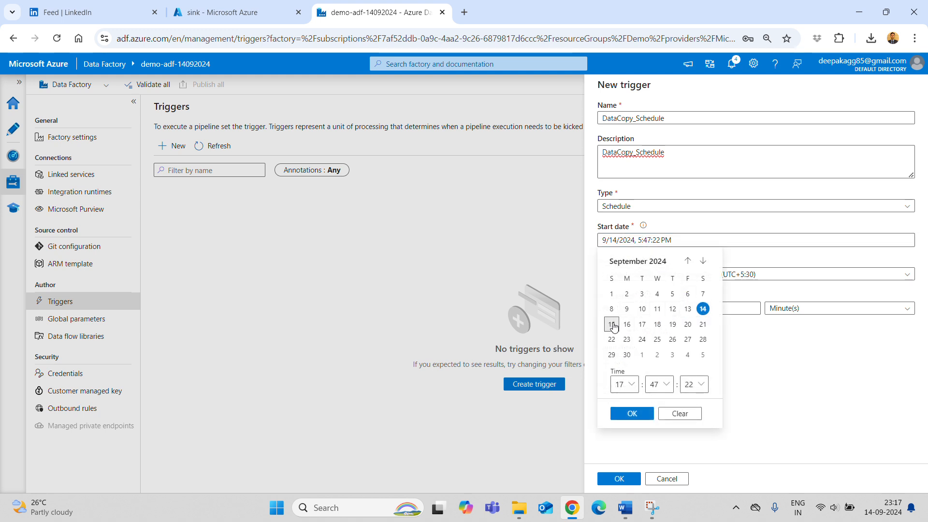
left_click(633, 387)
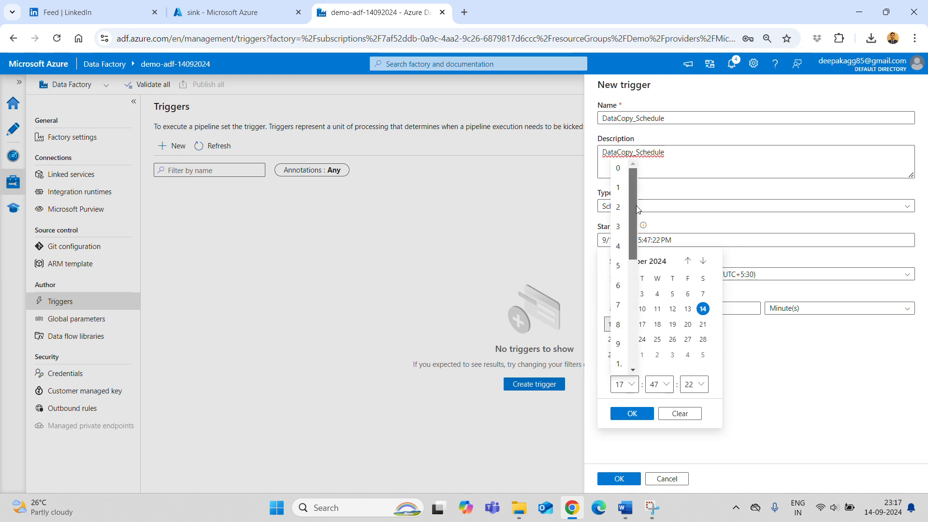
left_click(619, 353)
left_click(661, 385)
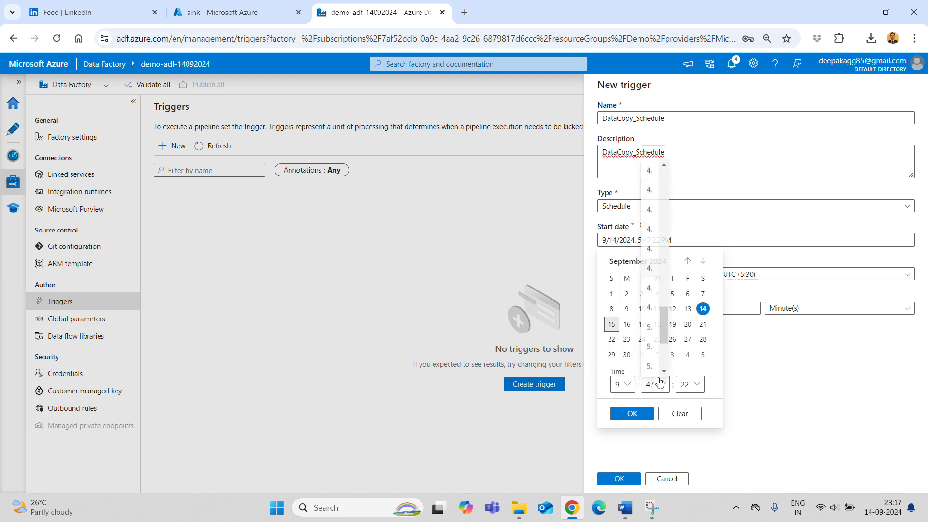
left_click_drag(665, 324, 657, 167)
left_click(652, 168)
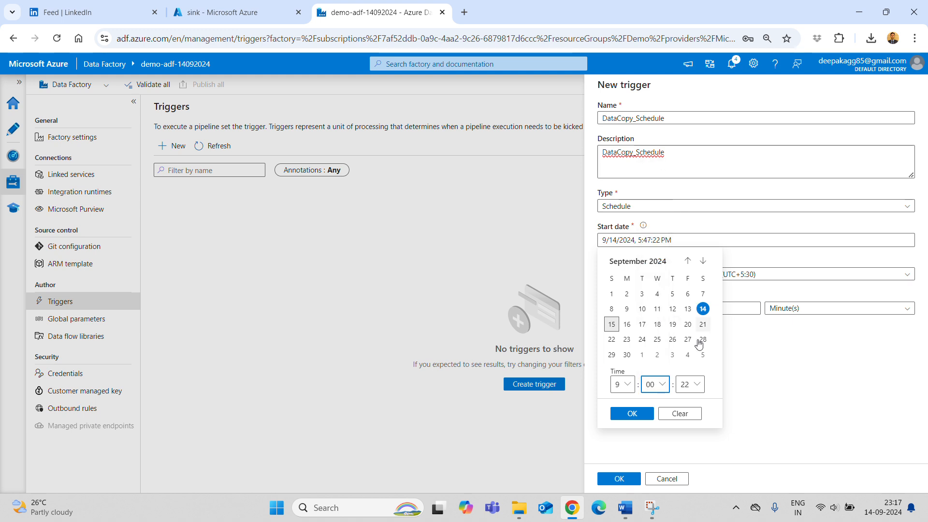
left_click(696, 384)
left_click_drag(698, 242, 698, 184)
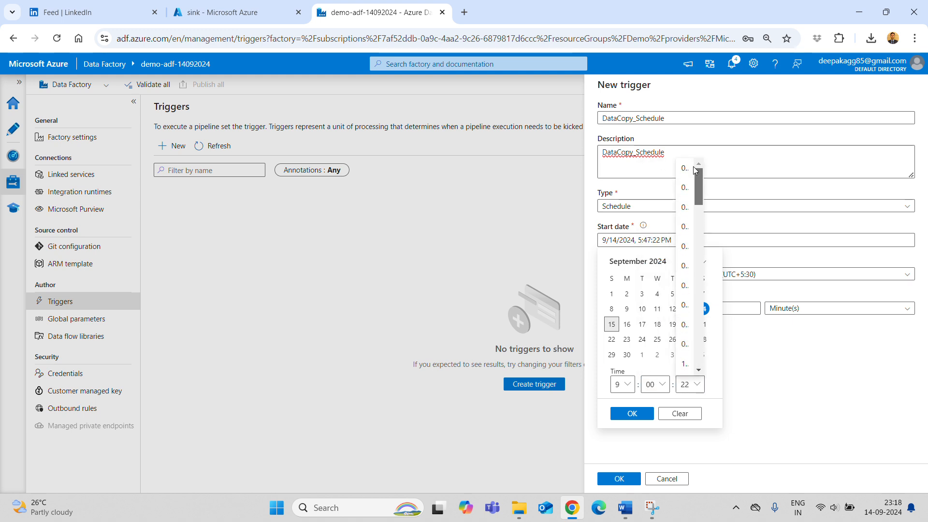
left_click(683, 169)
left_click(631, 413)
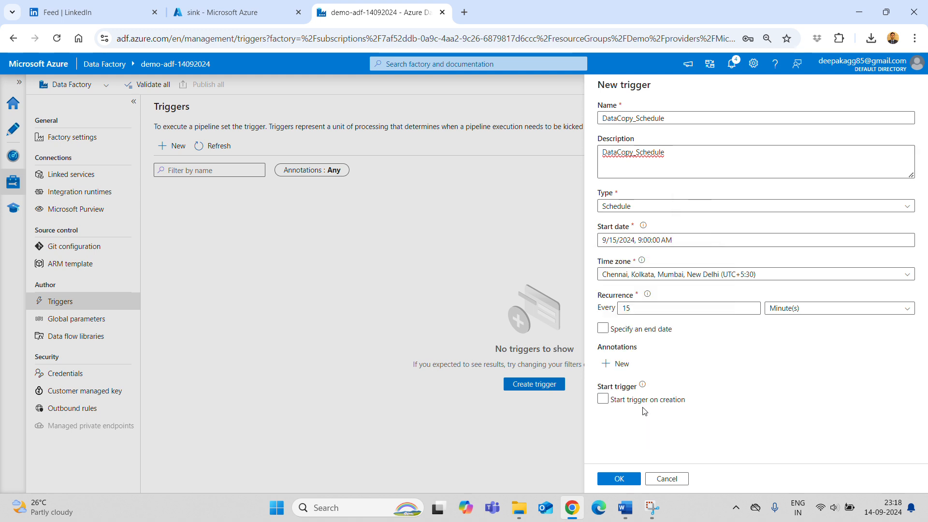
- Set the recurrence to every 1 day
double_click(626, 308)
key("BackSpace")
left_click(846, 308)
left_click(731, 310)
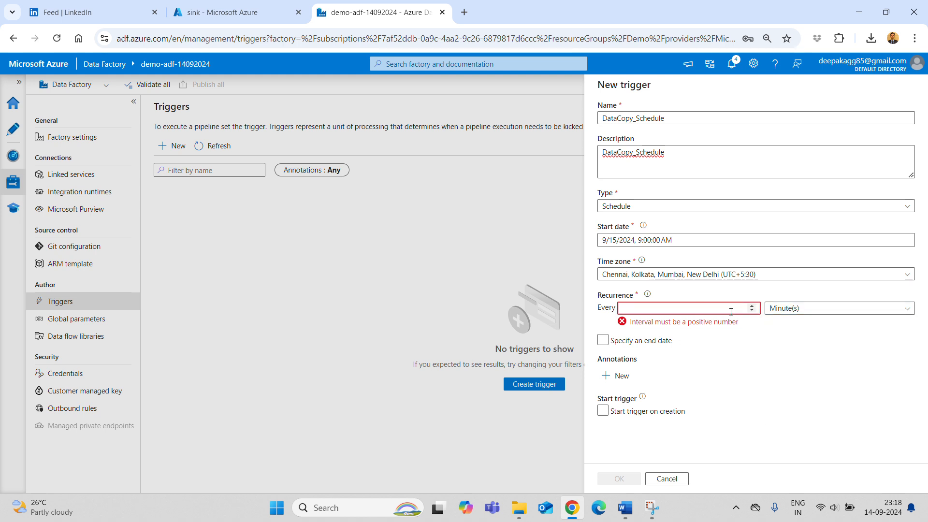
type("1")
left_click(821, 309)
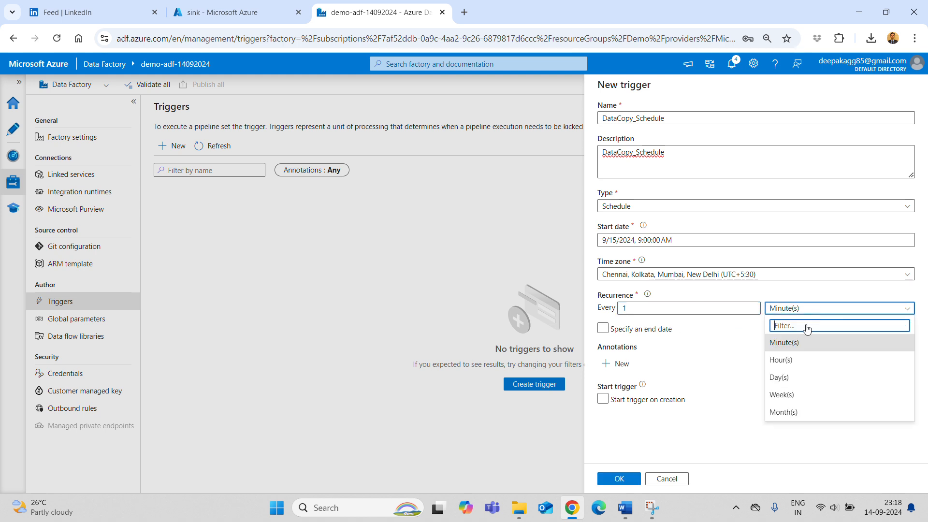
left_click(793, 378)
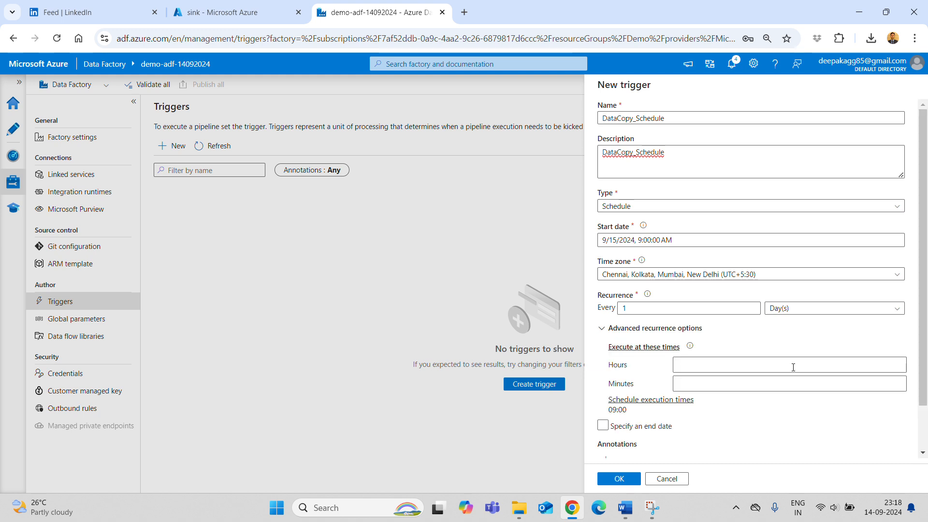
- Specify an end date of 9/30/2024 for the trigger
left_click(603, 426)
scroll(663, 397, "down", 2)
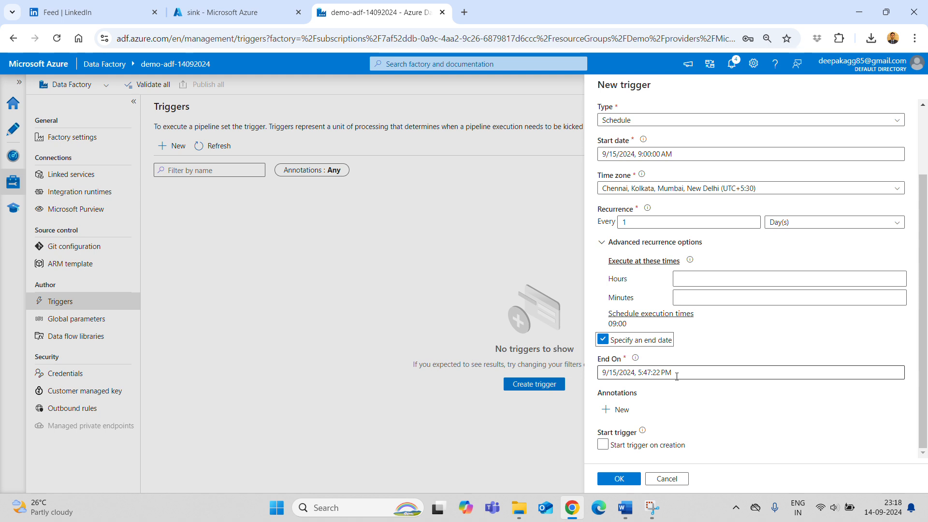
left_click(676, 377)
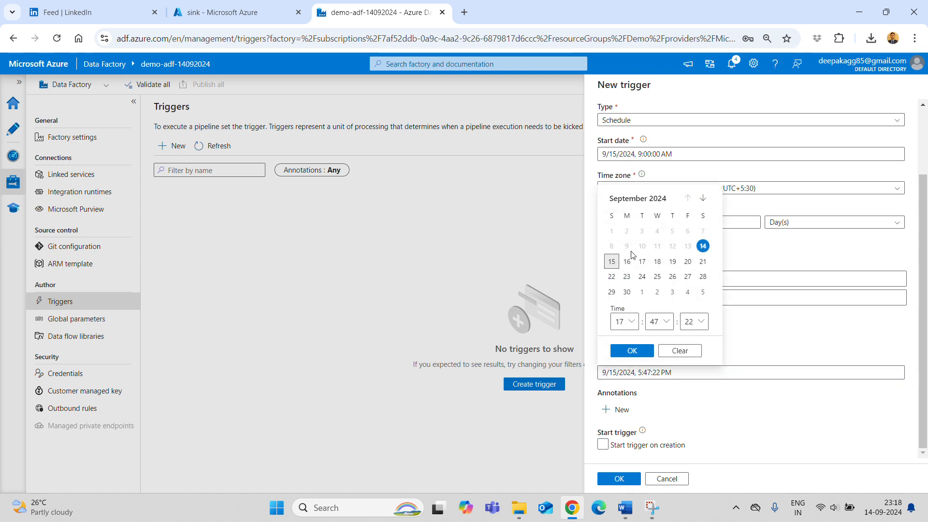
left_click(627, 292)
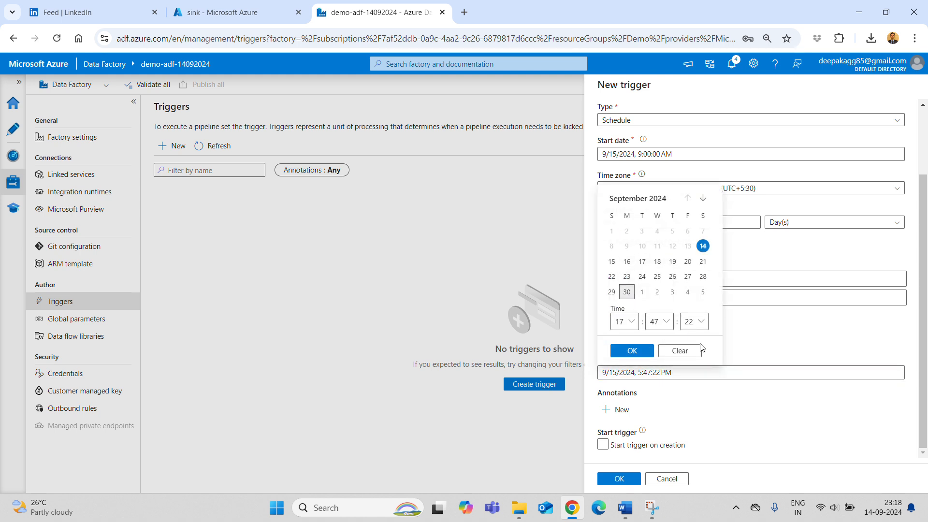
left_click(632, 350)
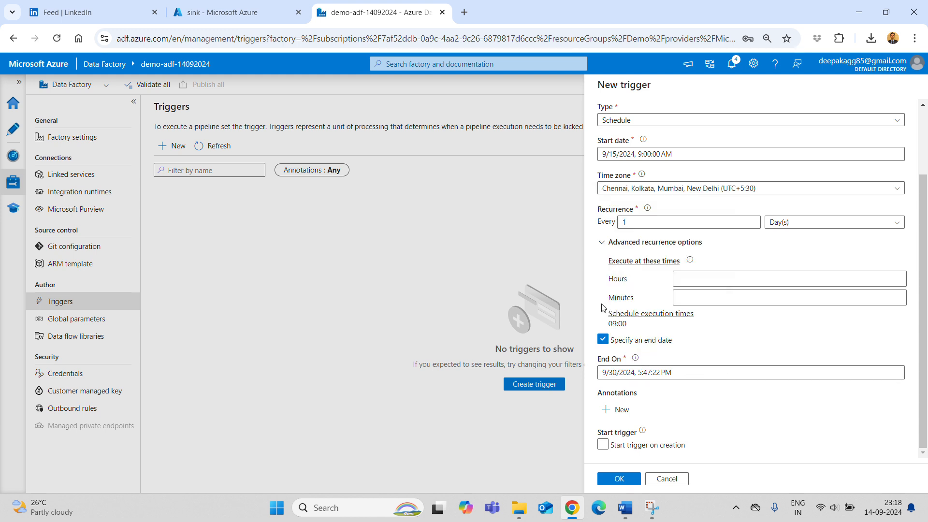
left_click(608, 343)
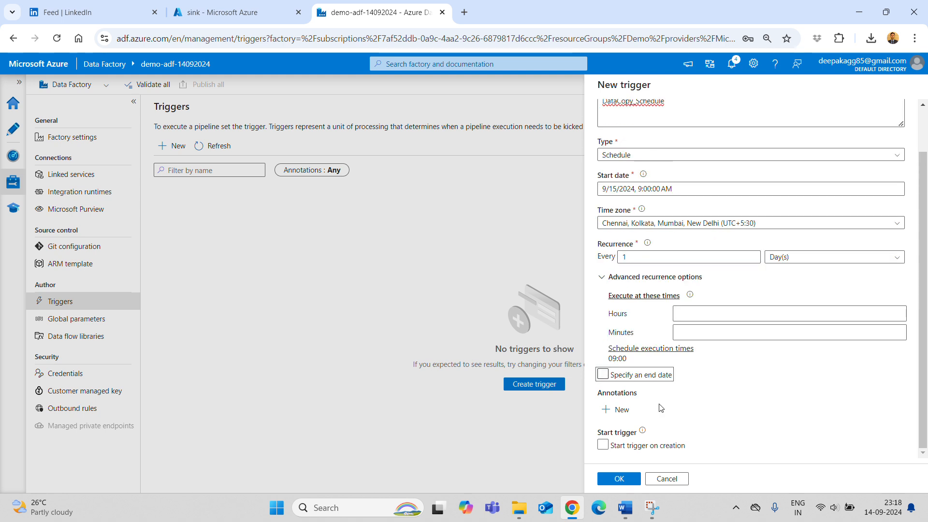
left_click(596, 374)
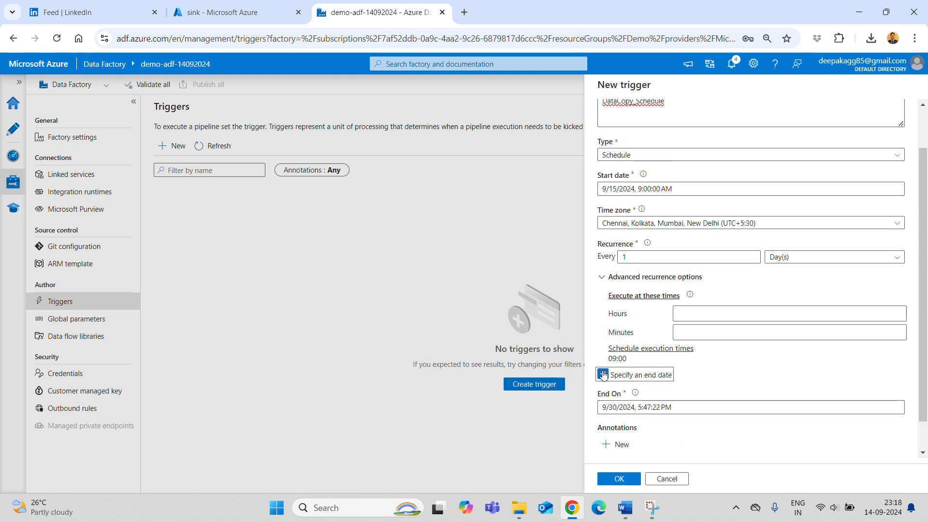
scroll(728, 372, "up", 1)
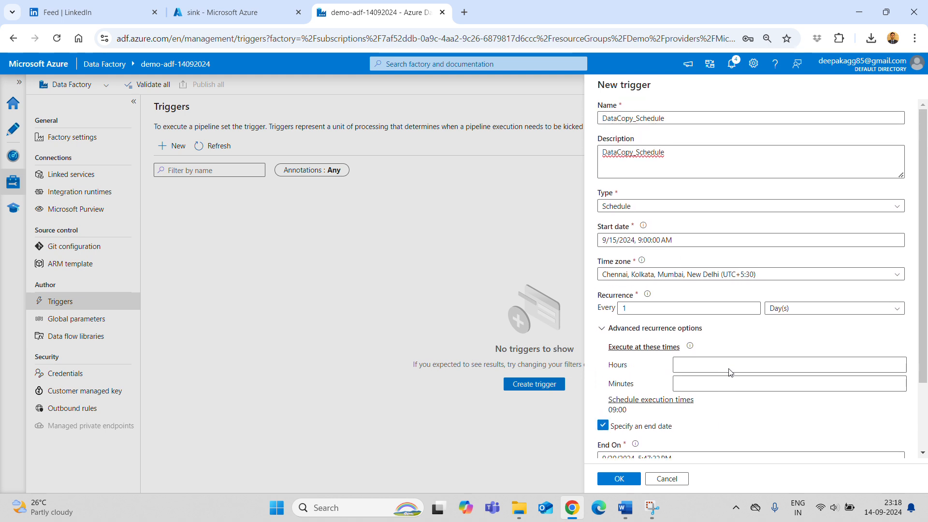
- Switch the trigger type between Schedule and Tumbling window, checking recurrence units and time zone
left_click(674, 208)
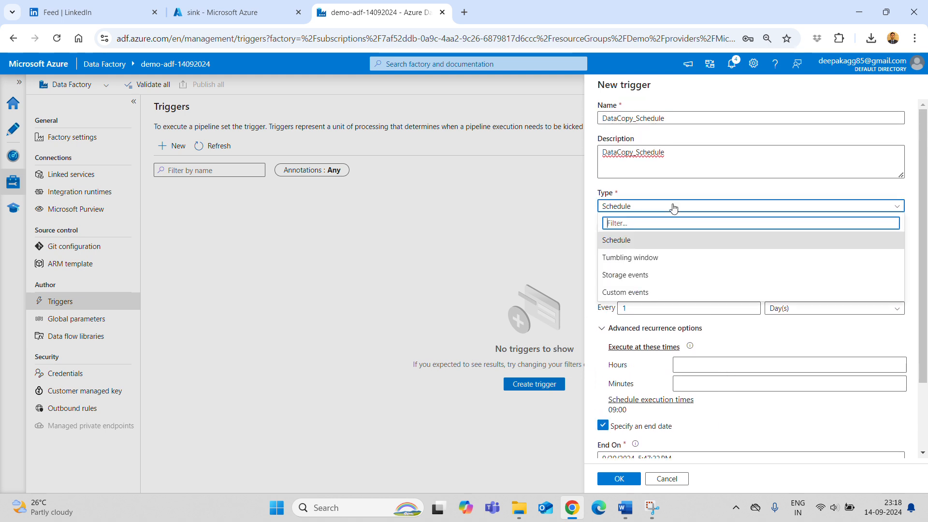
left_click(696, 205)
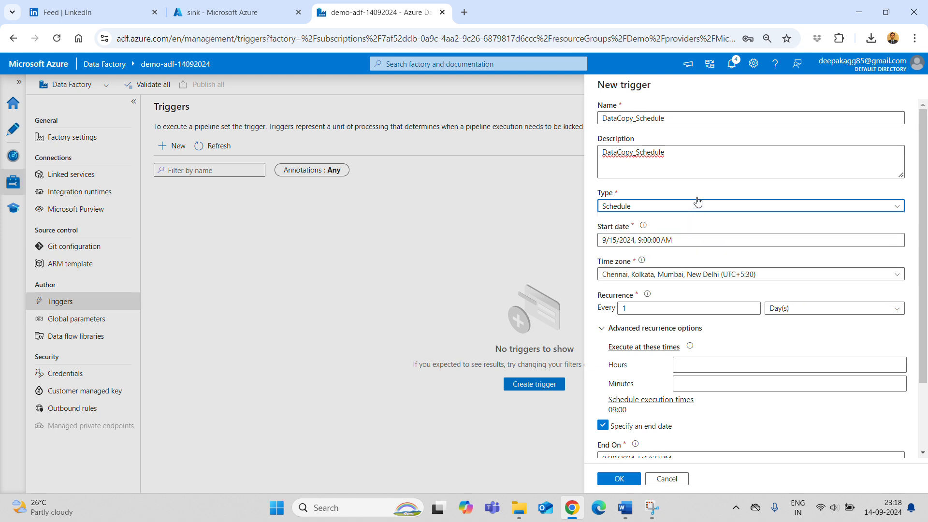
left_click(795, 310)
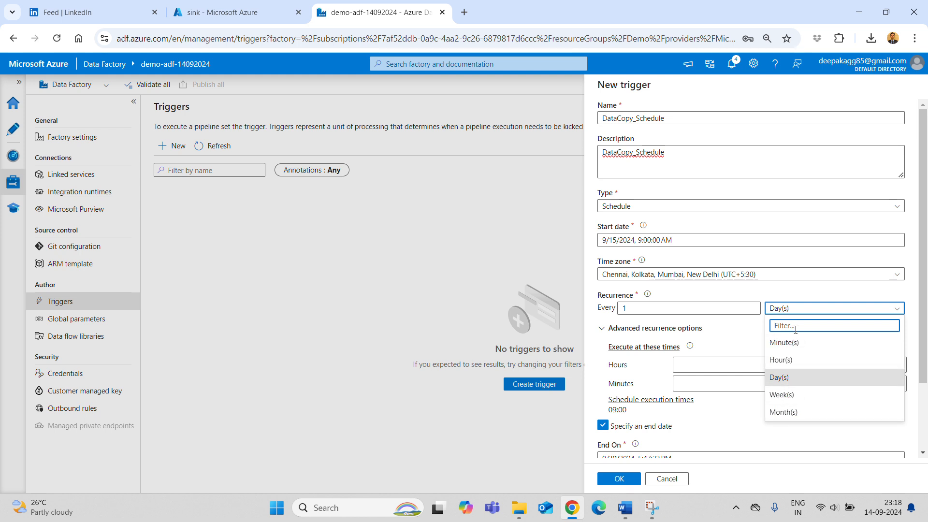
left_click(654, 207)
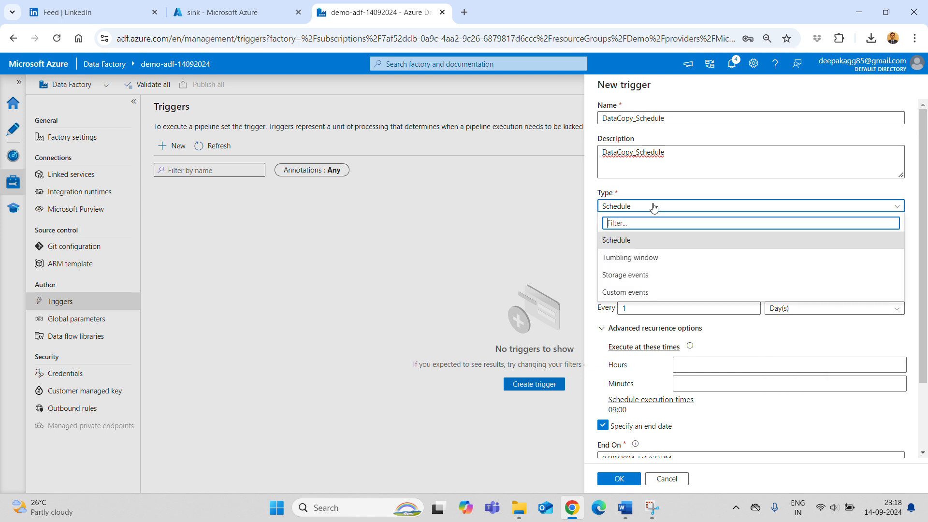
left_click(641, 257)
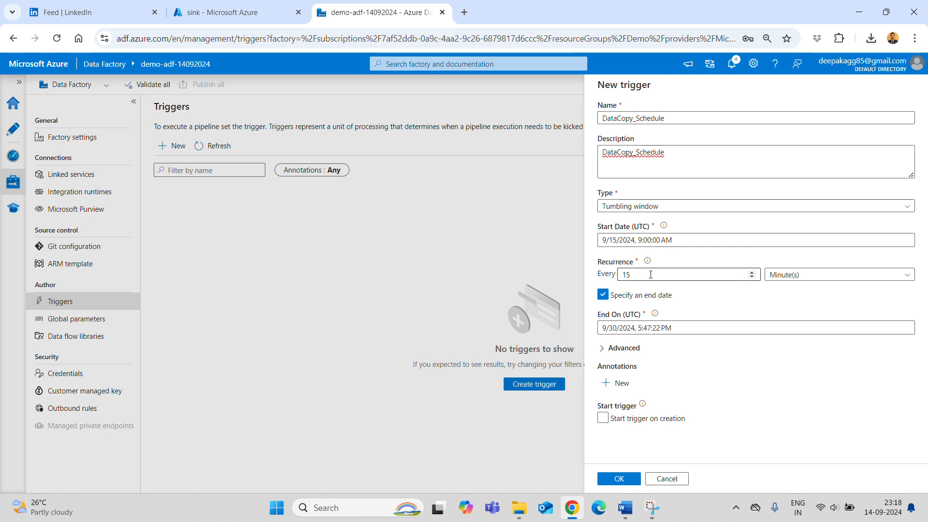
left_click(817, 275)
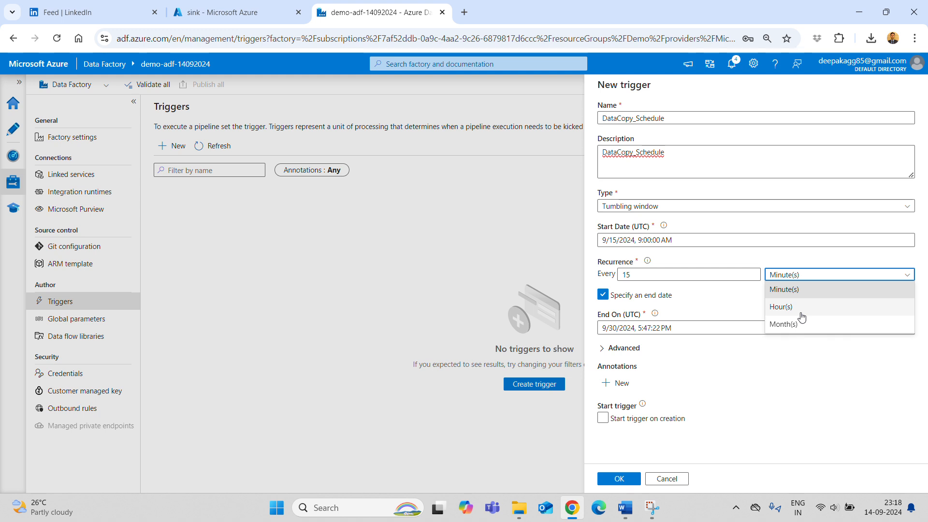
left_click(677, 205)
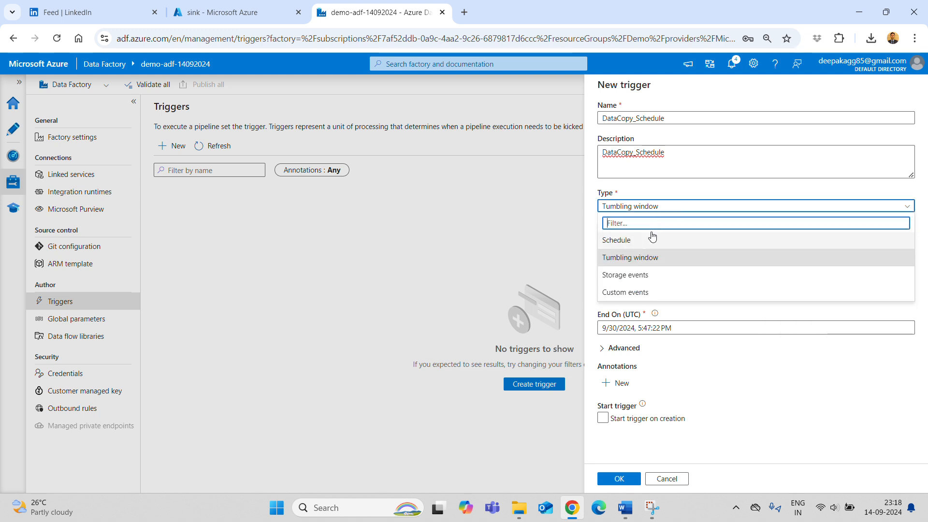
left_click(683, 240)
left_click(798, 274)
left_click(786, 278)
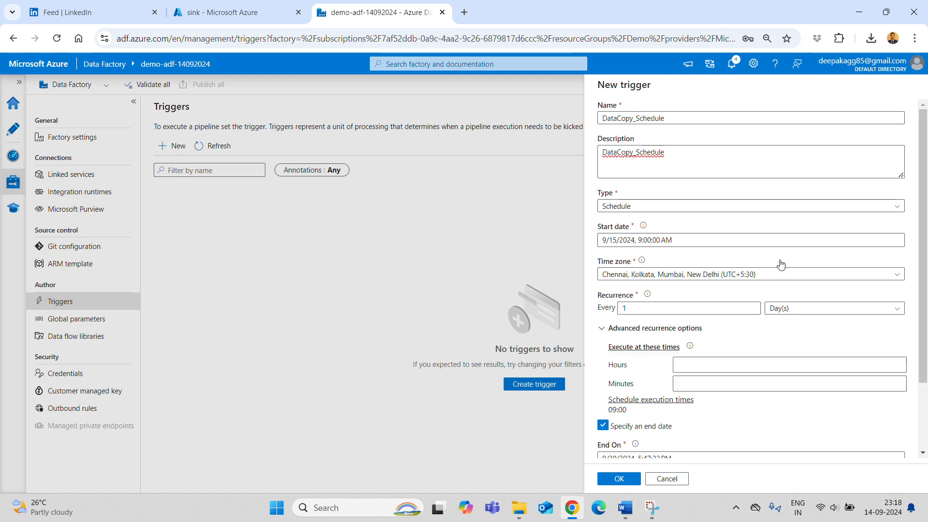
left_click(804, 308)
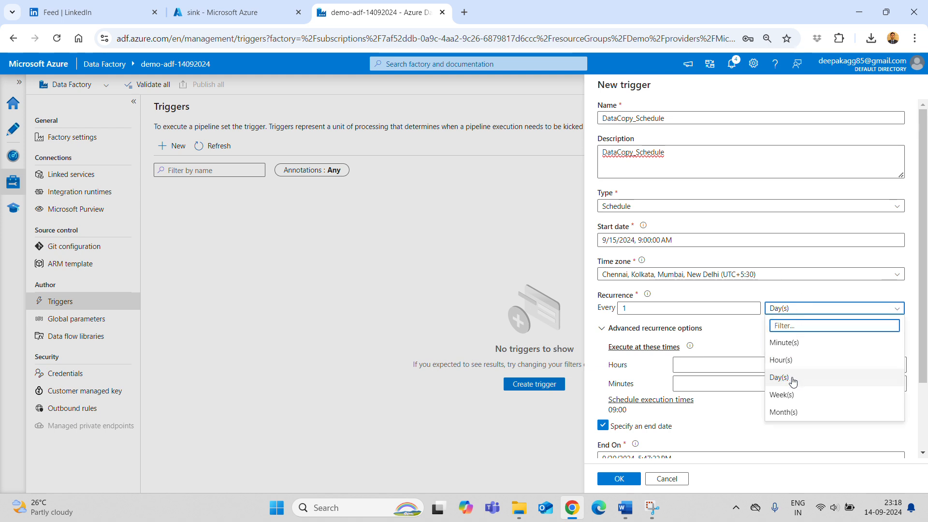
left_click(657, 208)
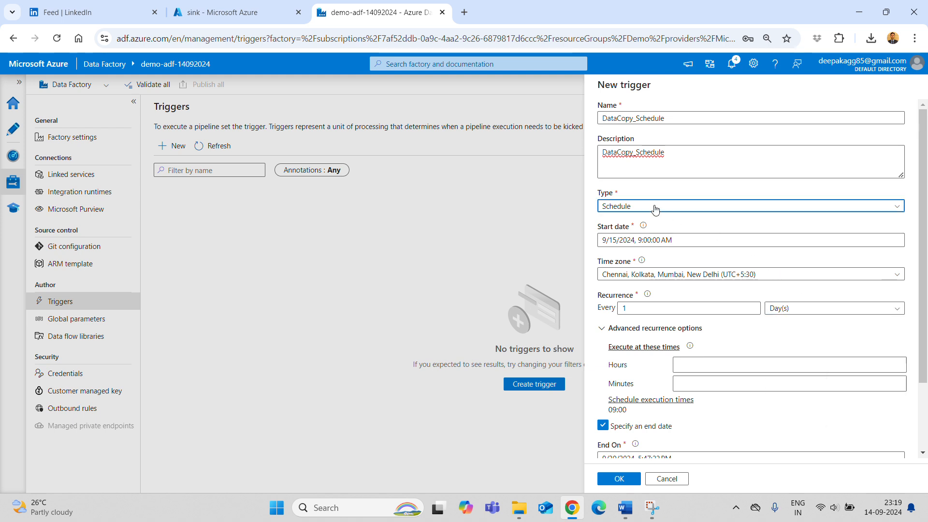
- Set the type to Tumbling window with 15-minute recurrence and create DataCopy_Schedule
left_click(656, 210)
left_click(643, 257)
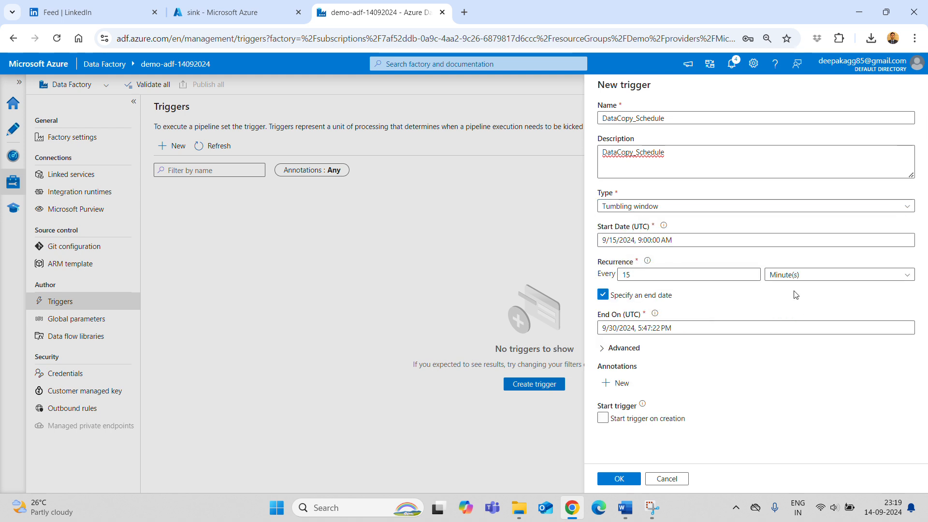
left_click(794, 278)
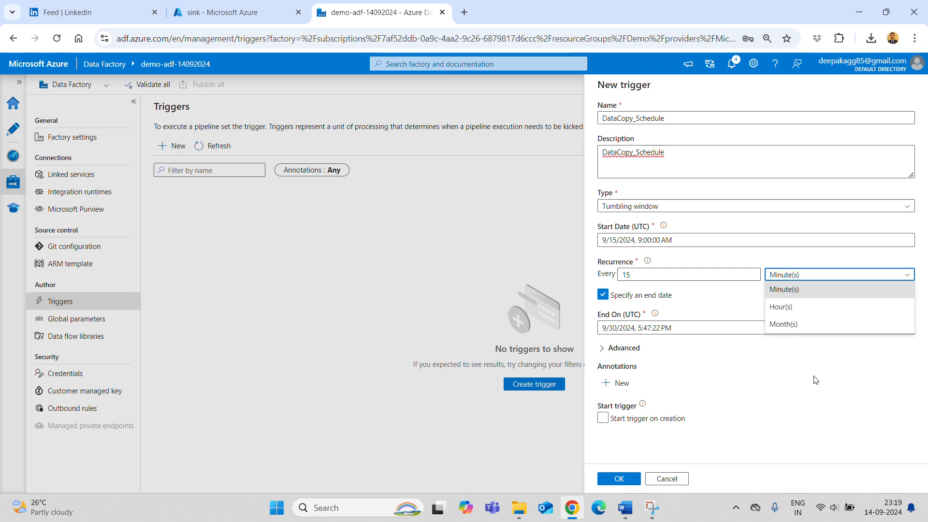
left_click(776, 409)
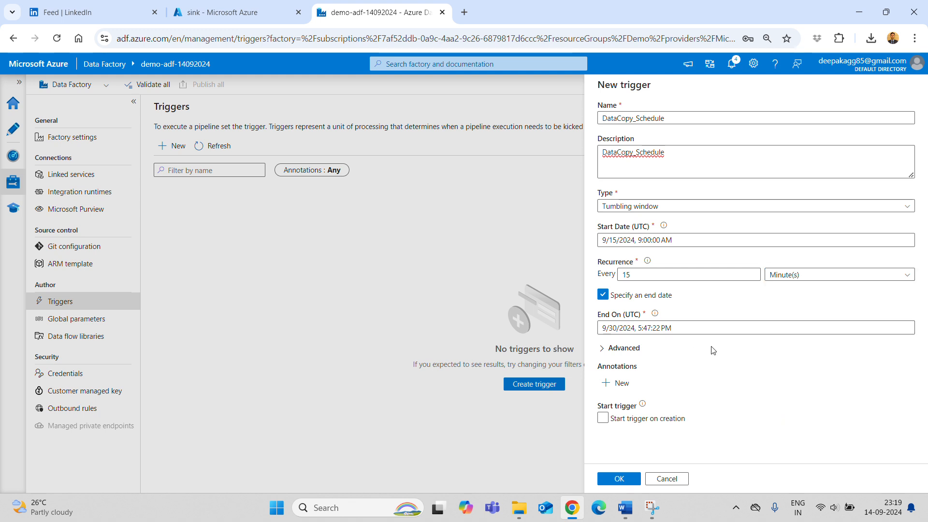
left_click(612, 480)
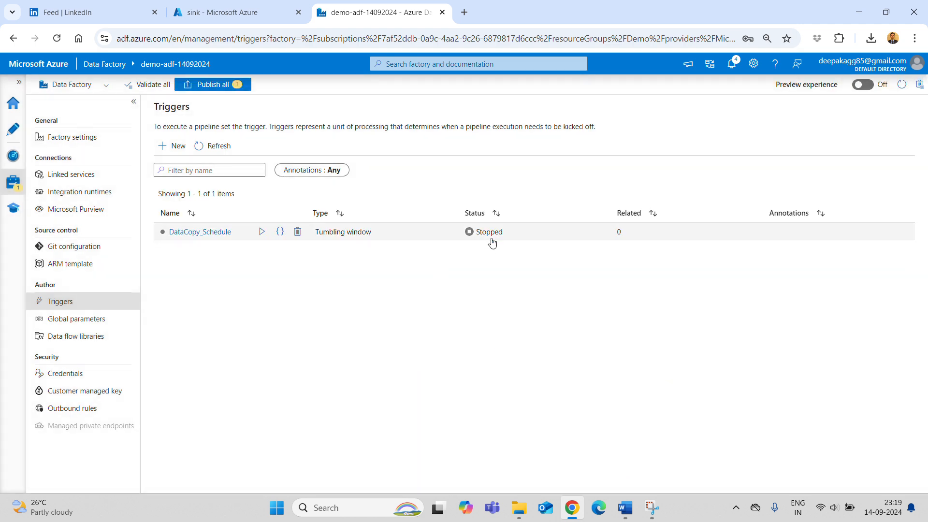
left_click(204, 233)
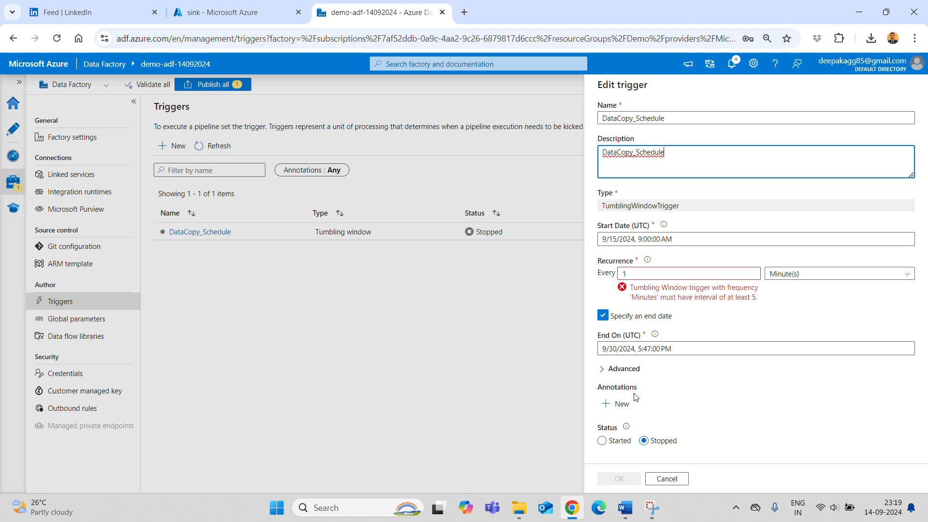
left_click(613, 442)
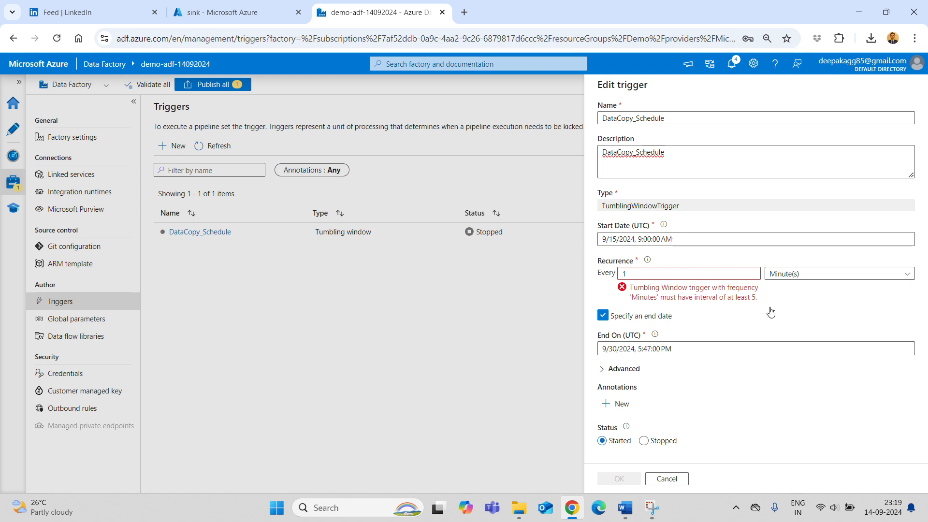
double_click(639, 208)
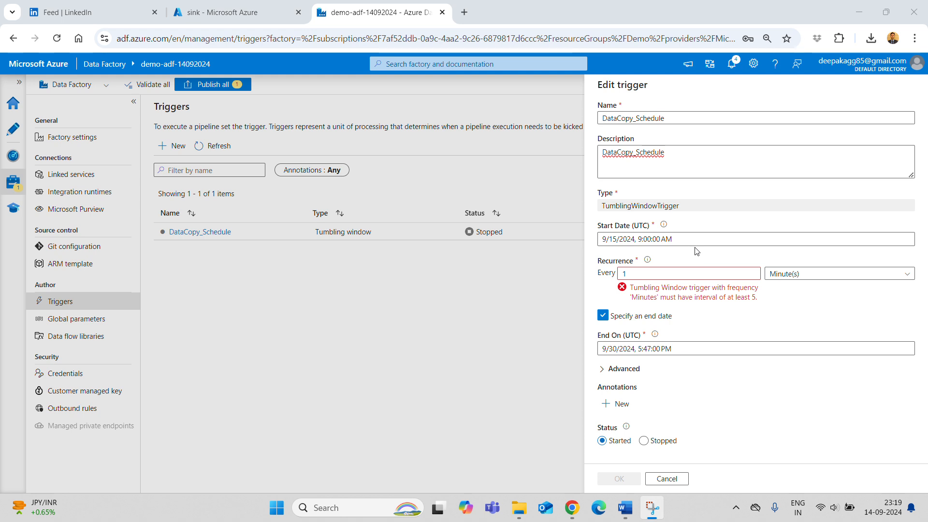
left_click(651, 446)
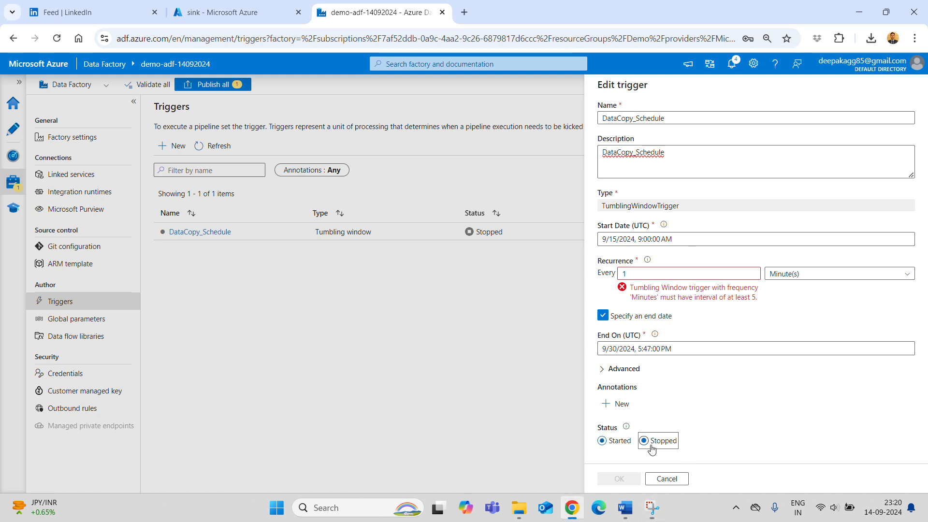
left_click(669, 480)
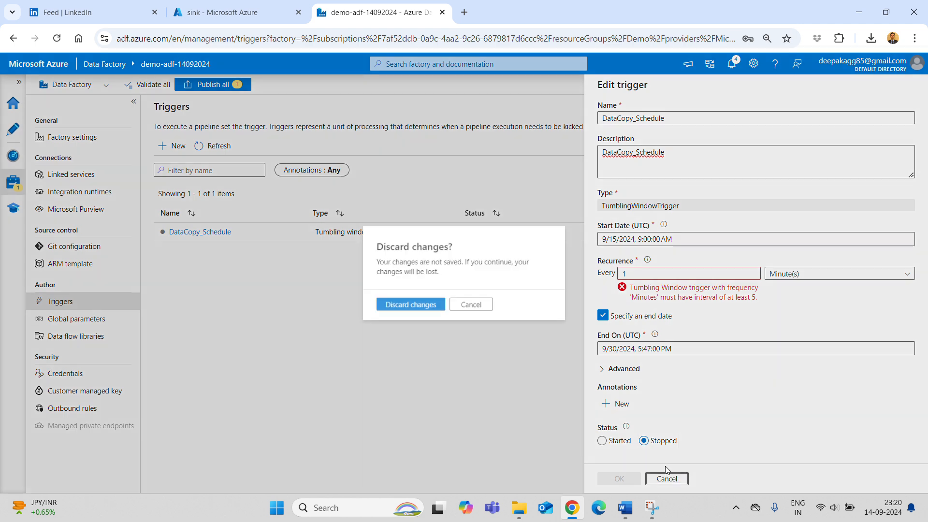
left_click(428, 305)
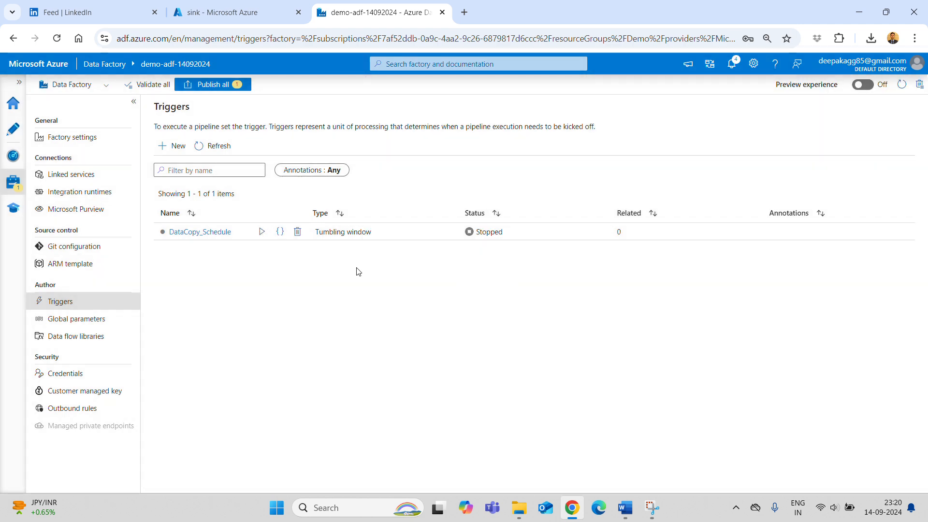
left_click(51, 301)
- Start a new trigger named datacopy_schedules, using the same text as its description
left_click(172, 145)
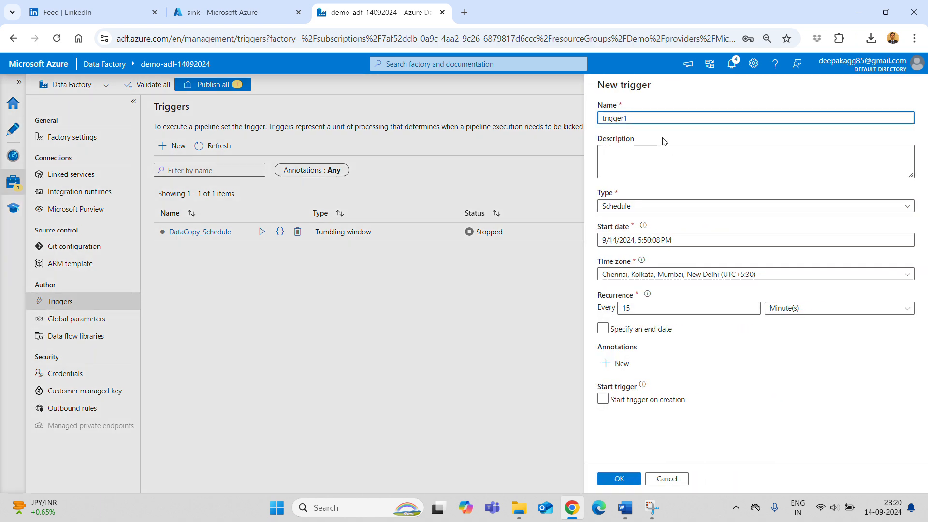
double_click(641, 117)
type("datacopy_sched")
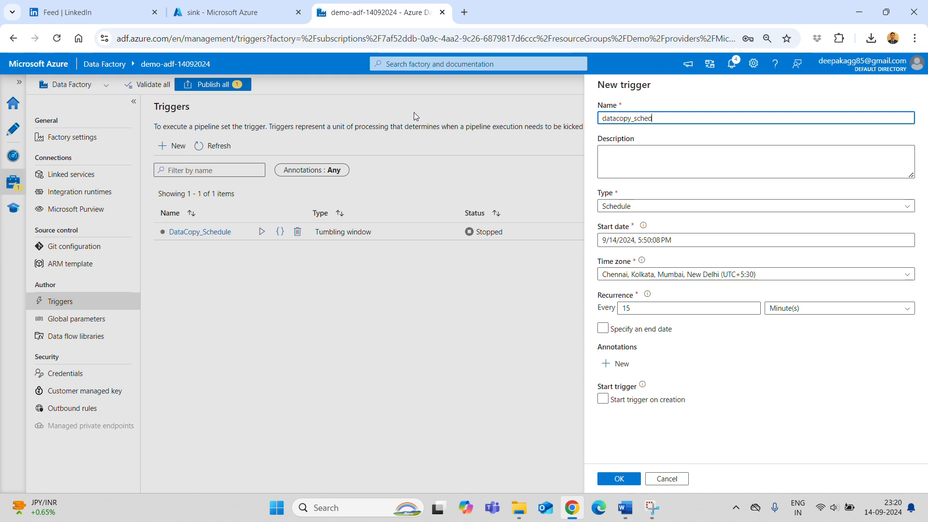
type("ule")
key("ctrl+a")
key("ctrl+c")
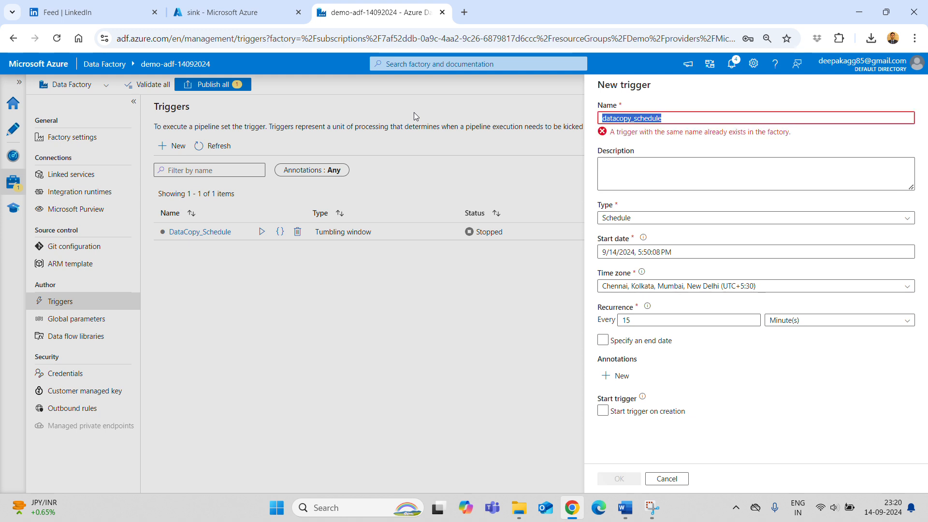
left_click(624, 167)
key("ctrl+v")
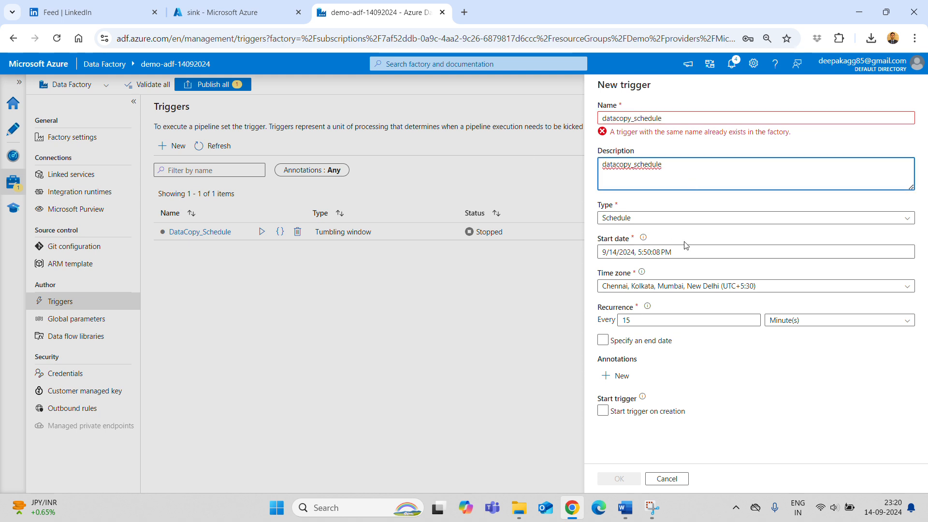
- Make it recur every 1 day, start on creation, and create the trigger
left_click(679, 323)
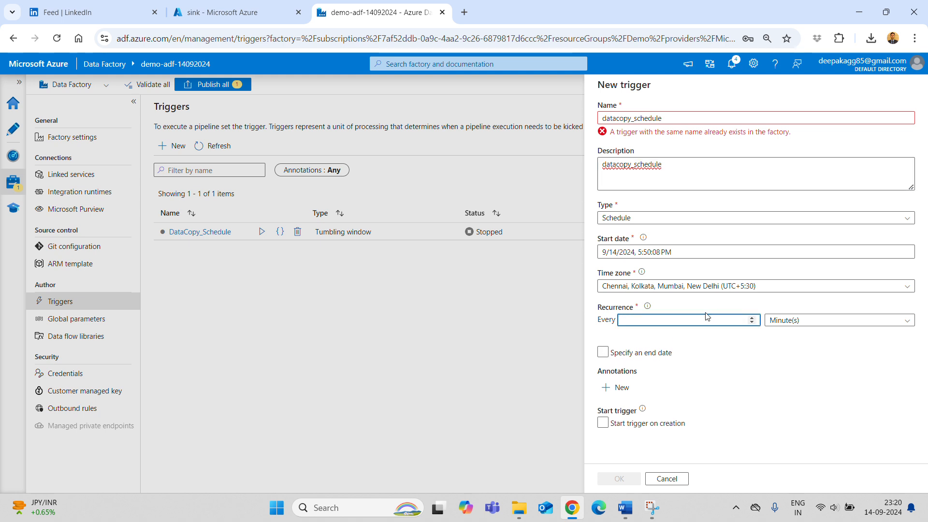
left_click(805, 320)
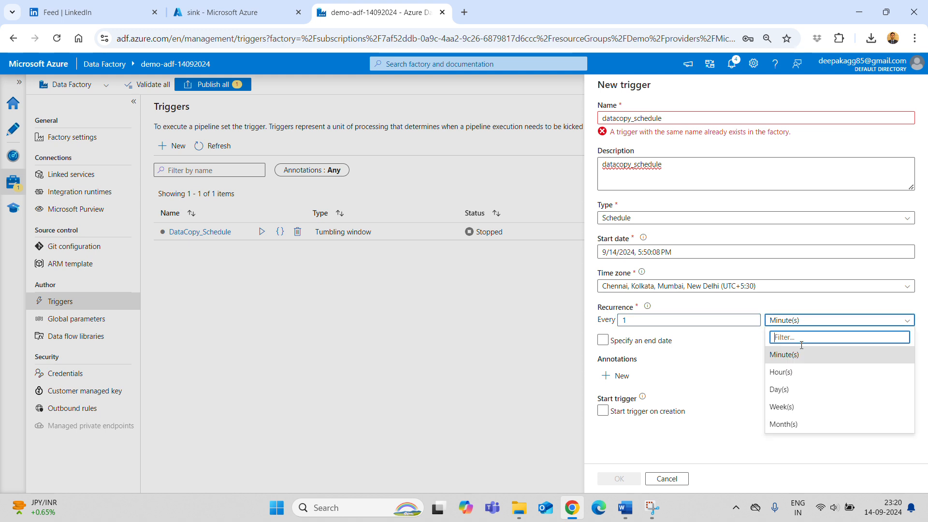
left_click(794, 389)
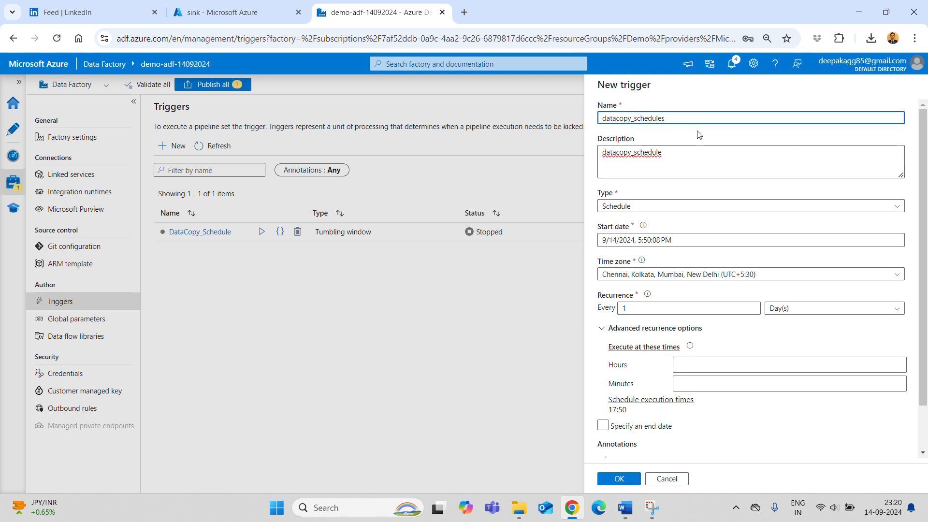
scroll(725, 399, "down", 2)
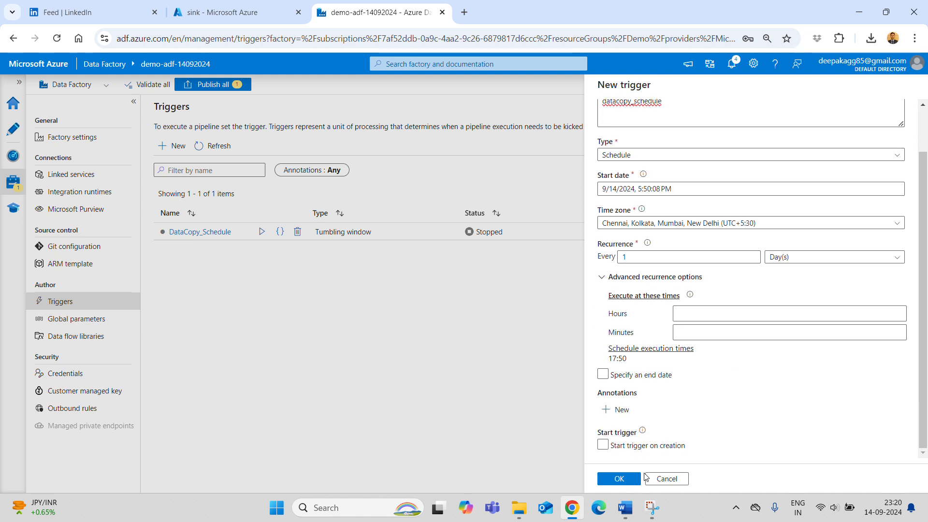
left_click(603, 445)
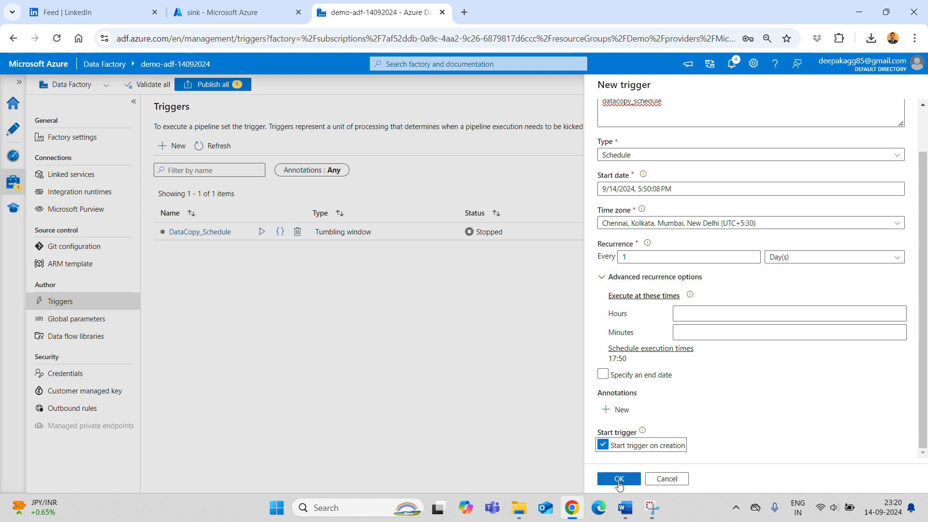
left_click(618, 479)
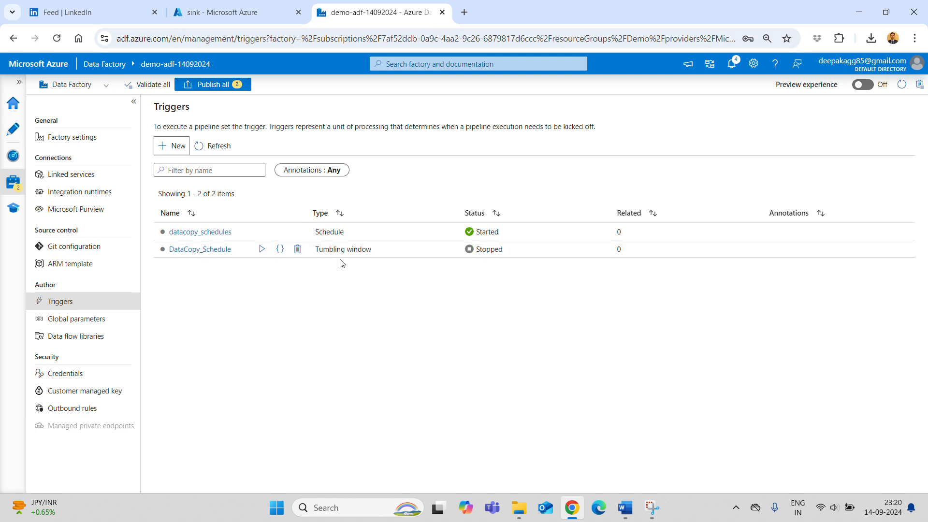
- Delete the DataCopy_Schedule trigger and attempt to publish all pending changes
left_click(297, 249)
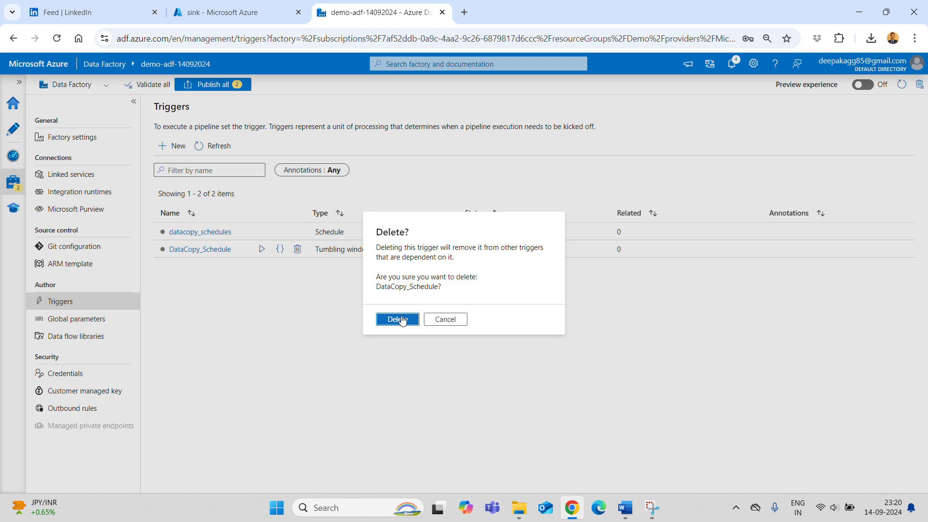
left_click(398, 320)
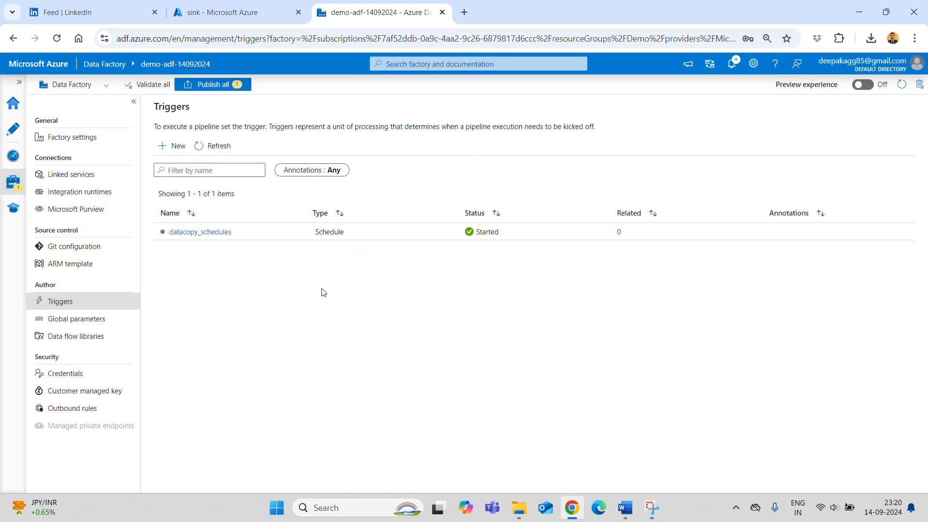
left_click(220, 84)
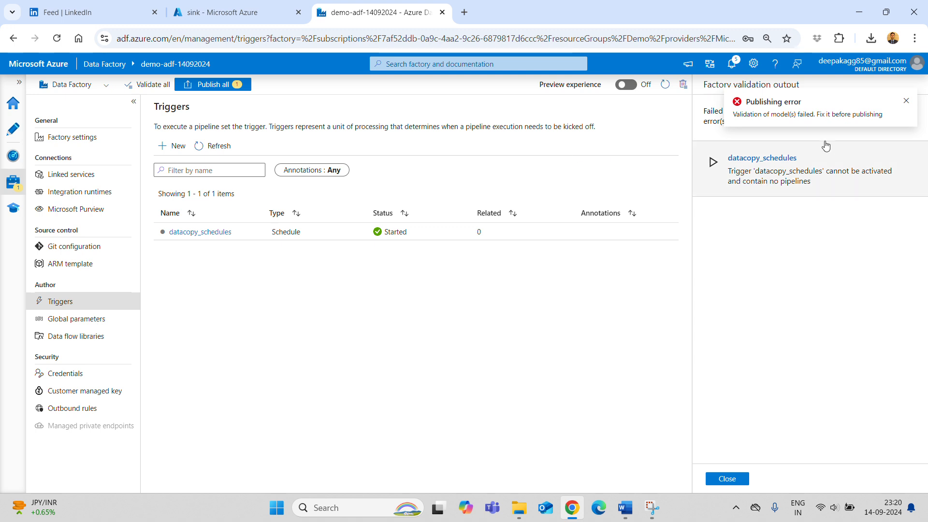
- Dismiss the publishing error and validation output, then retry Publish all for the pending datacopy_schedules trigger
left_click(906, 100)
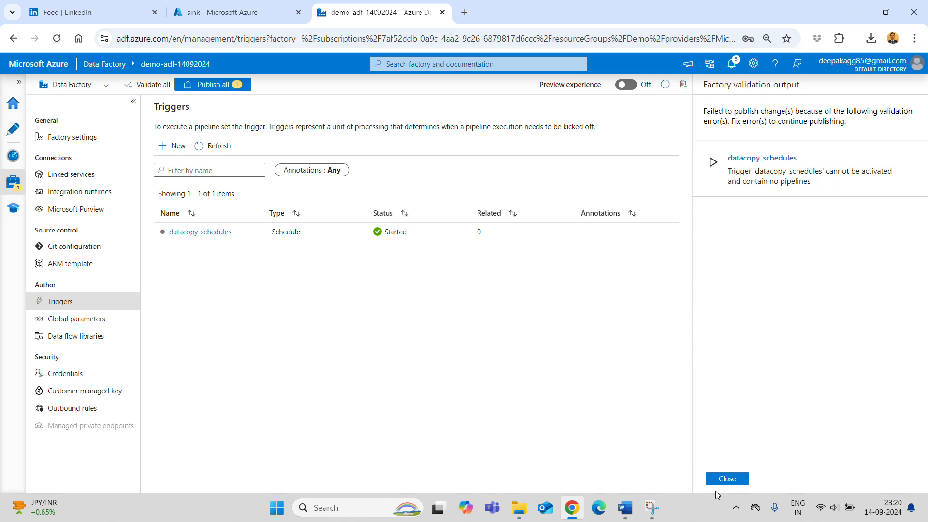
left_click(723, 480)
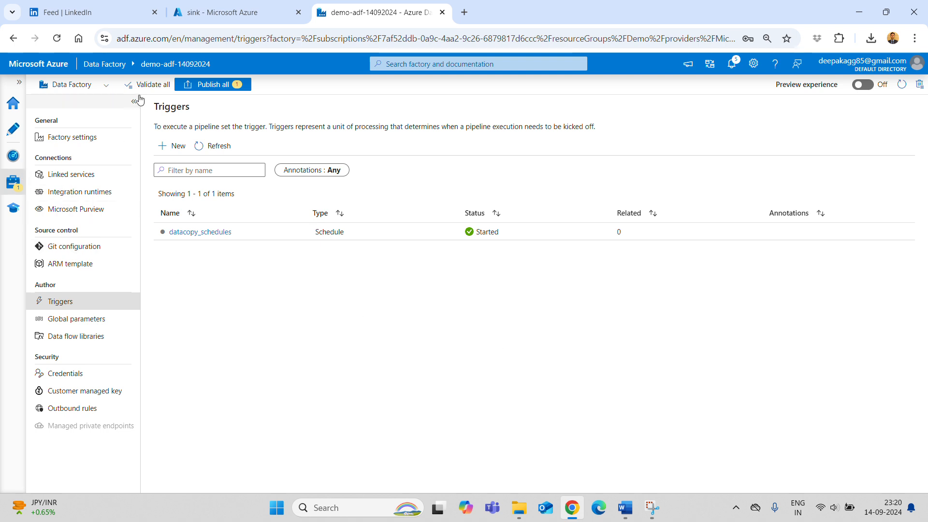
left_click(213, 86)
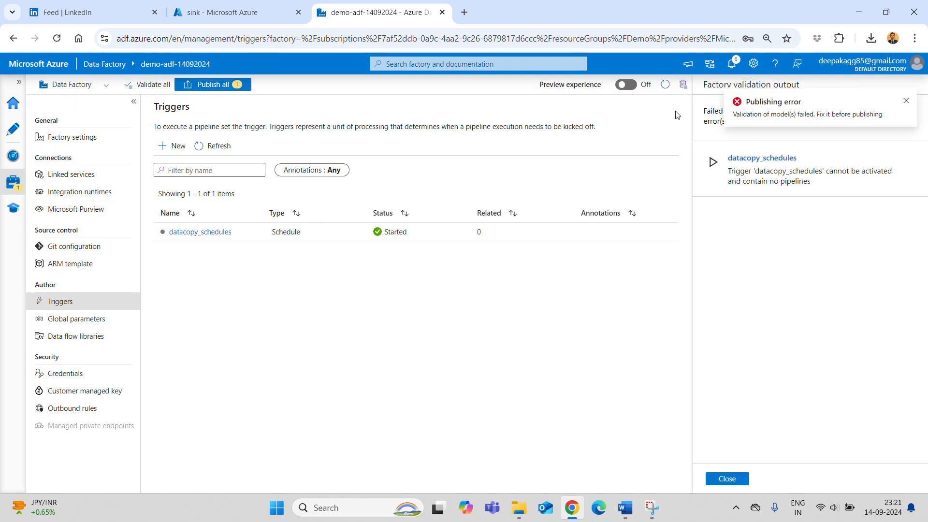
left_click(906, 100)
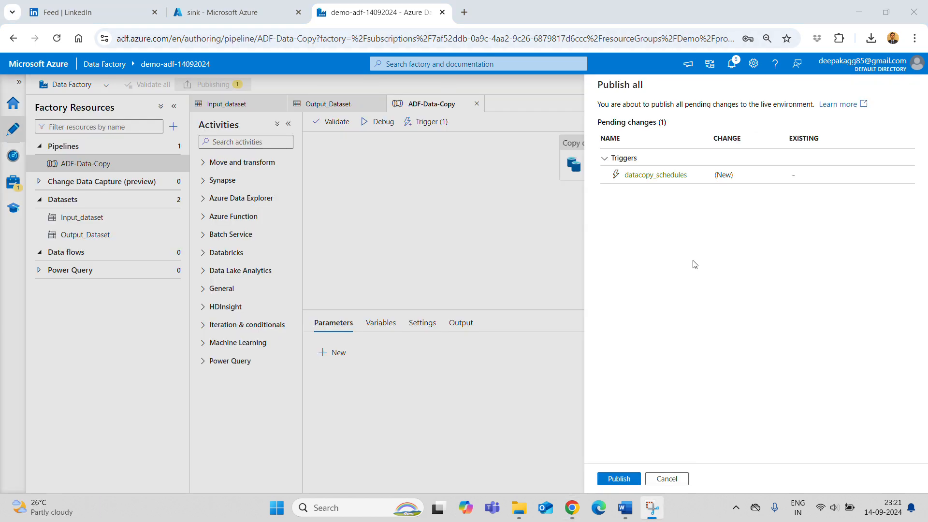
- Publish the datacopy_schedules trigger, review pipeline and trigger runs in Monitor, then view the Triggers list
left_click(619, 479)
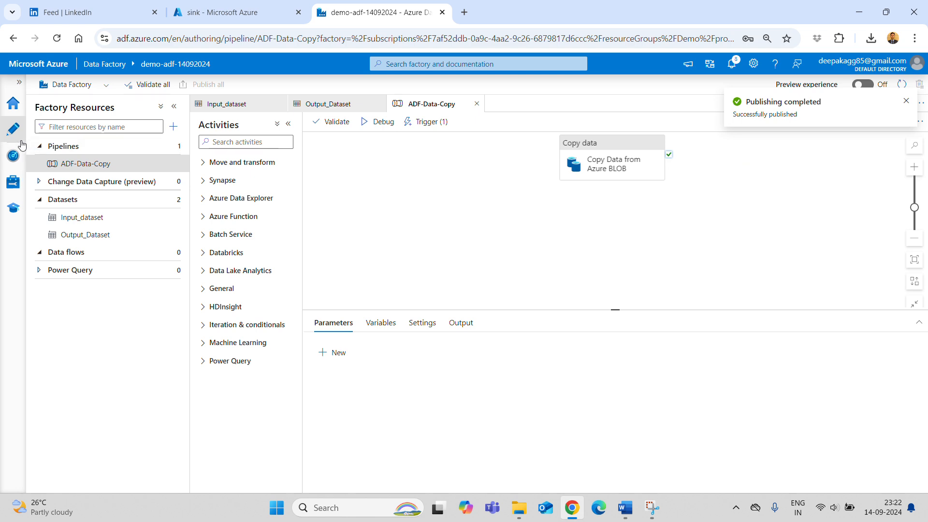
left_click(11, 158)
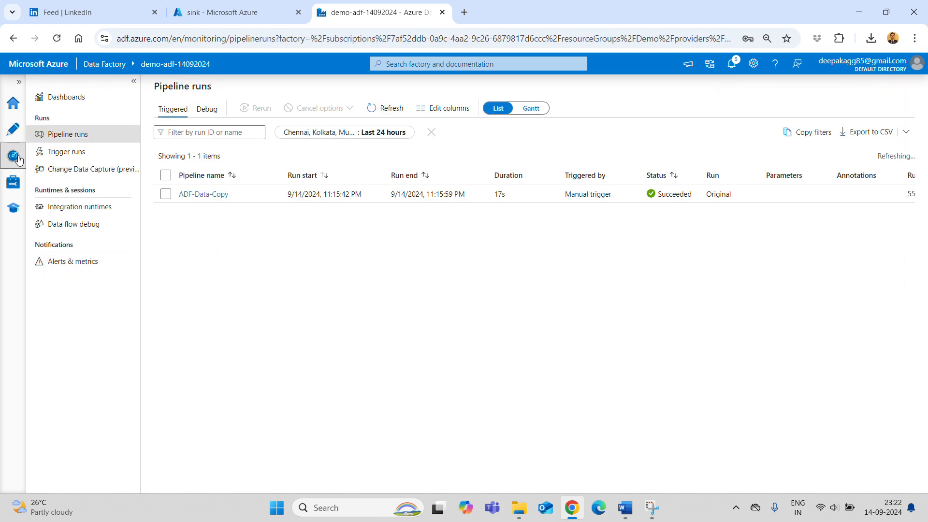
left_click(67, 152)
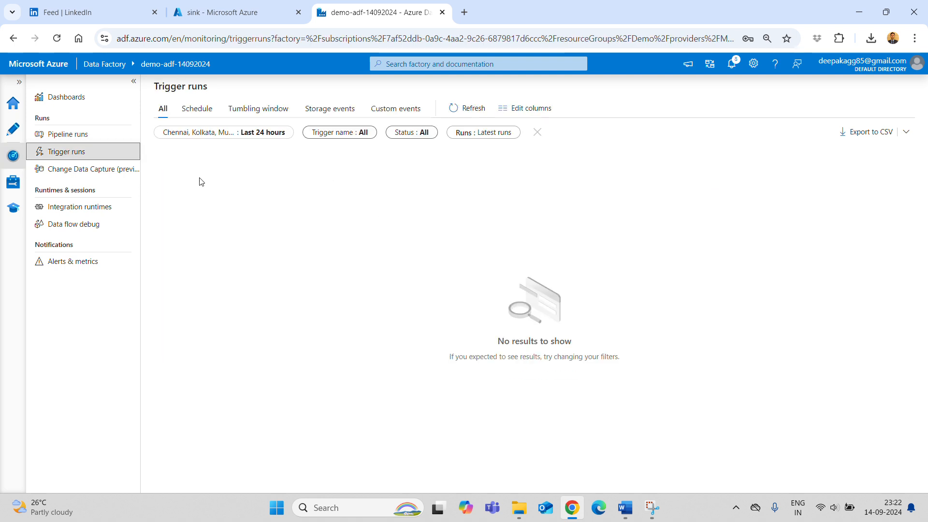
left_click(11, 185)
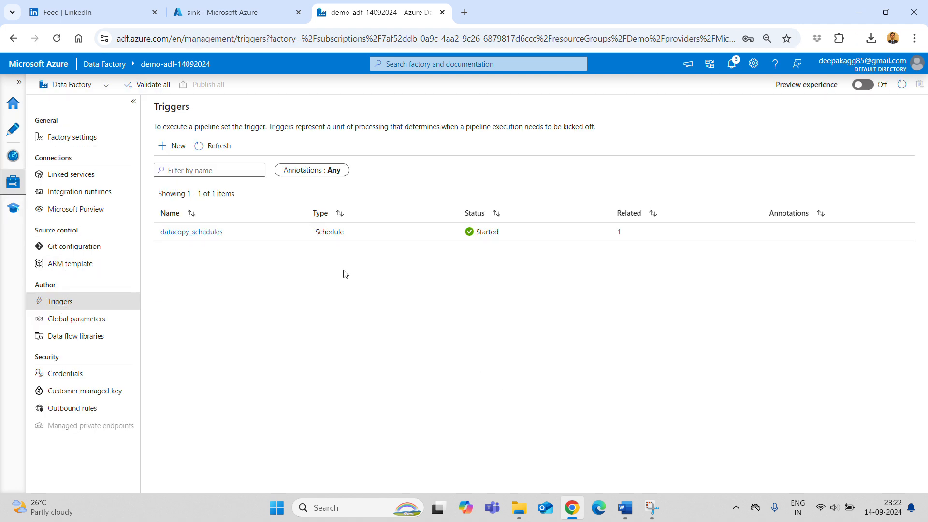